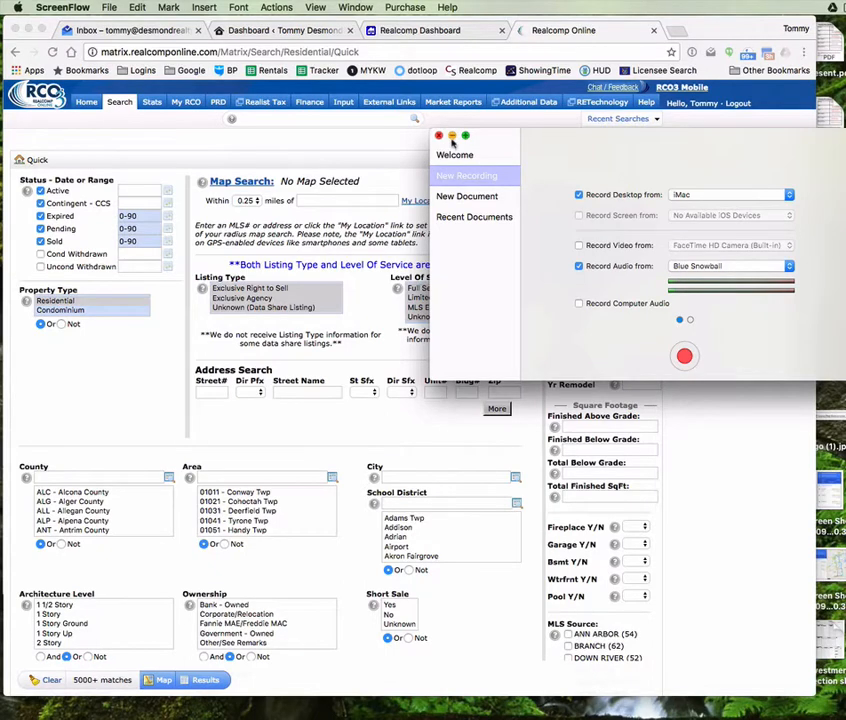
Step: Minimize the ScreenFlow recording window to reveal the Realcomp residential Quick search page
left_click(452, 137)
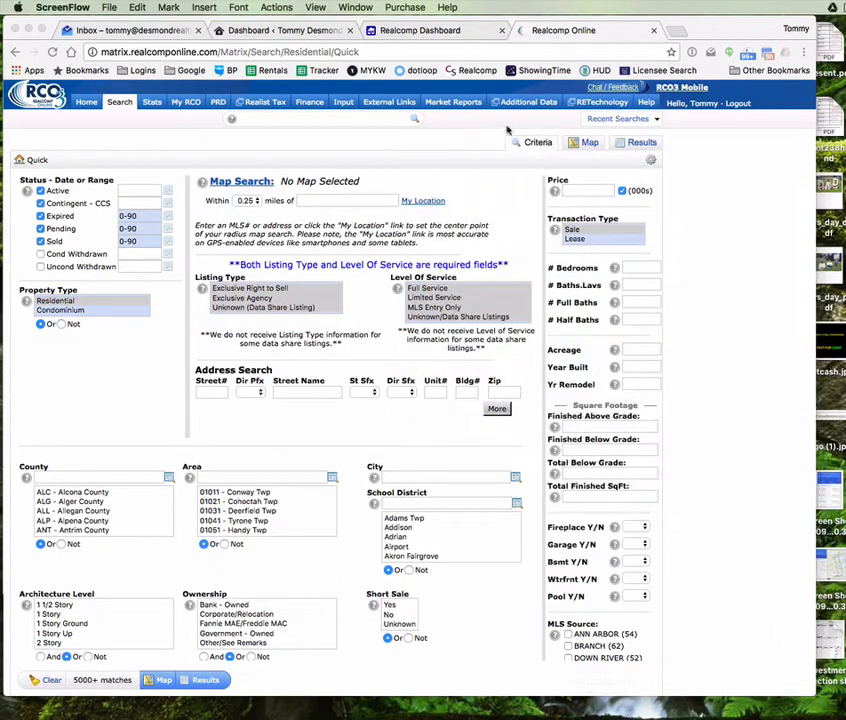
left_click(521, 51)
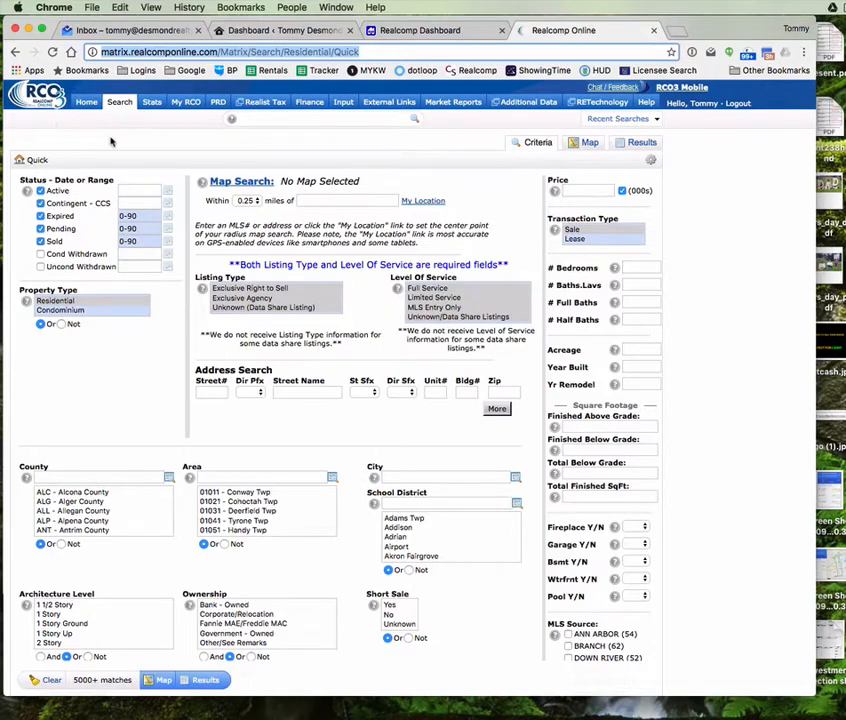
mouse_move(152, 104)
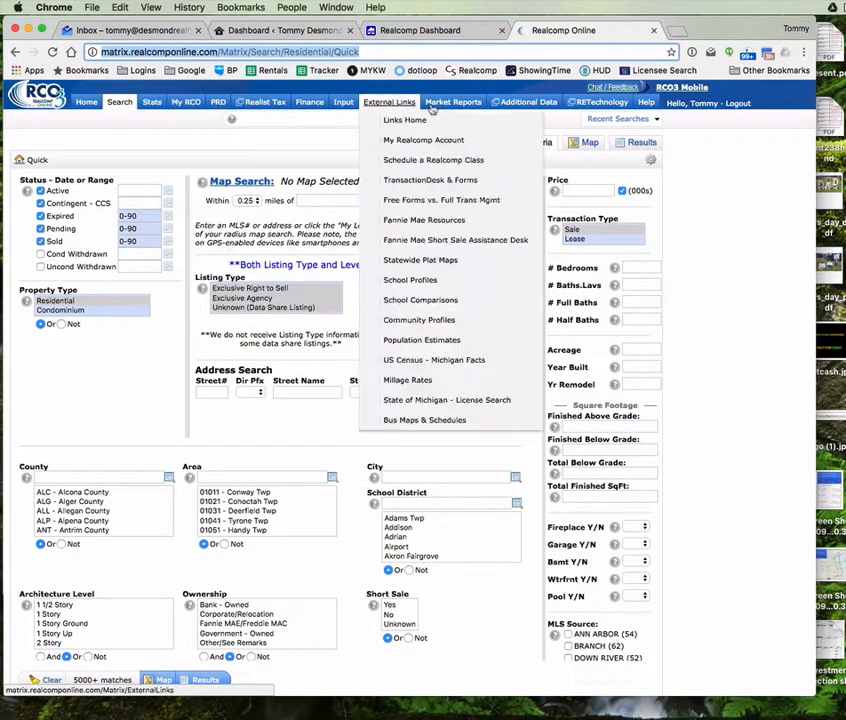
mouse_move(190, 102)
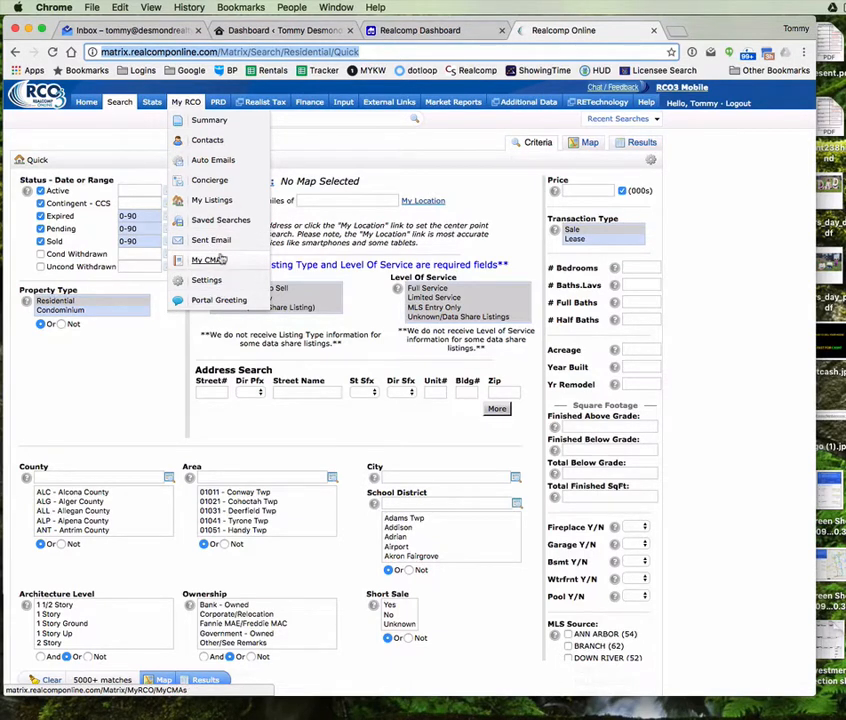
left_click(263, 118)
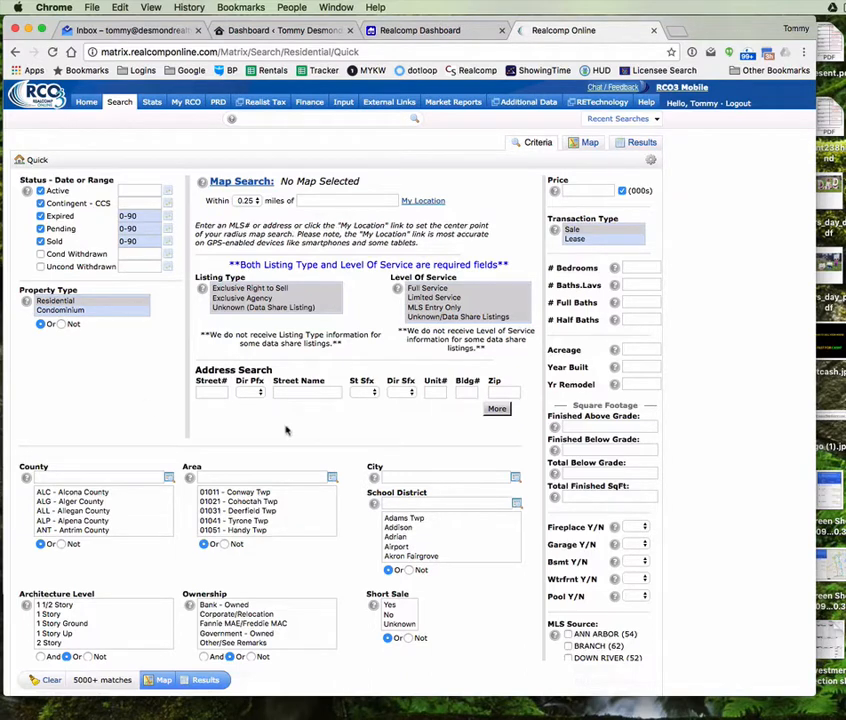
Step: Enter Southfield as the search city, picking it from the suggestions
left_click(393, 476)
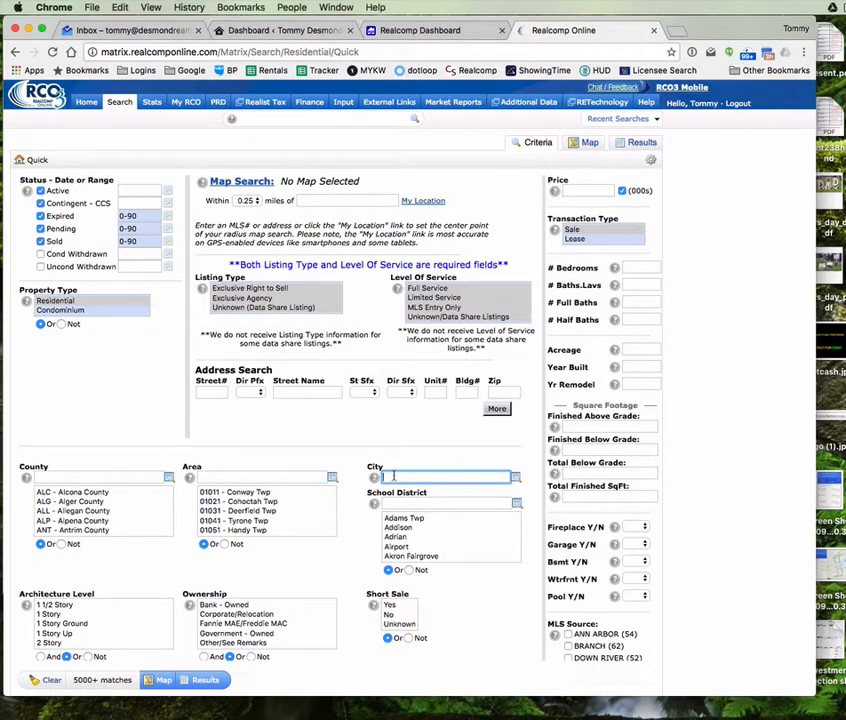
type("south")
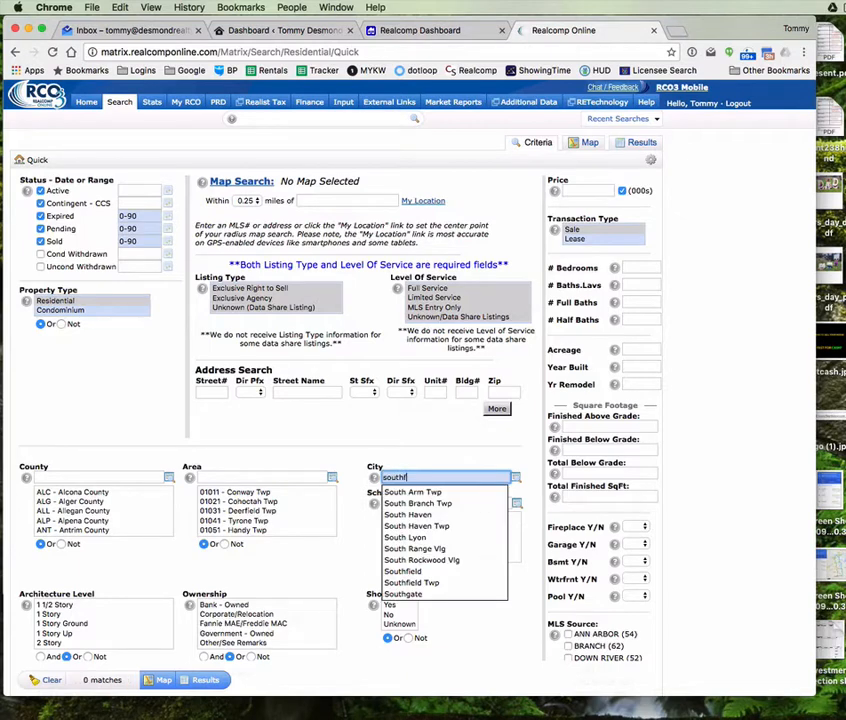
type("field")
key("Down")
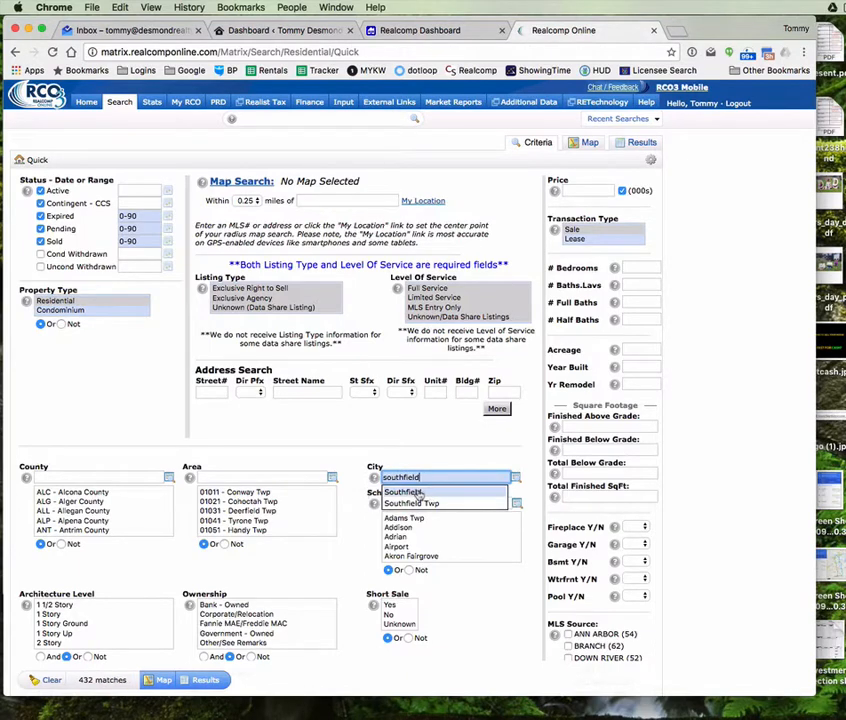
key("Return")
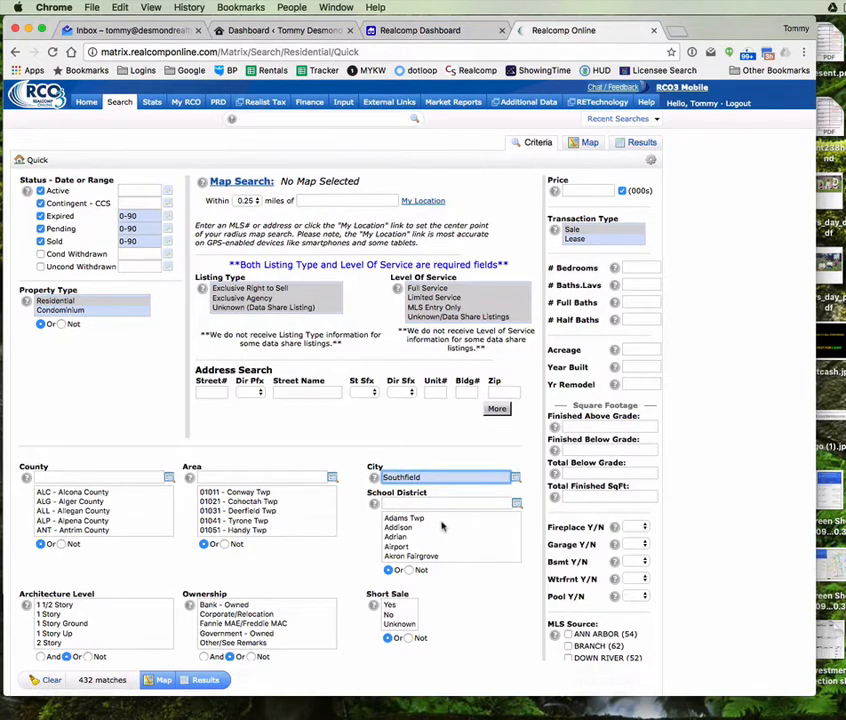
Step: Limit statuses to Active and Sold within 90 days and show the 278 results
left_click(40, 241)
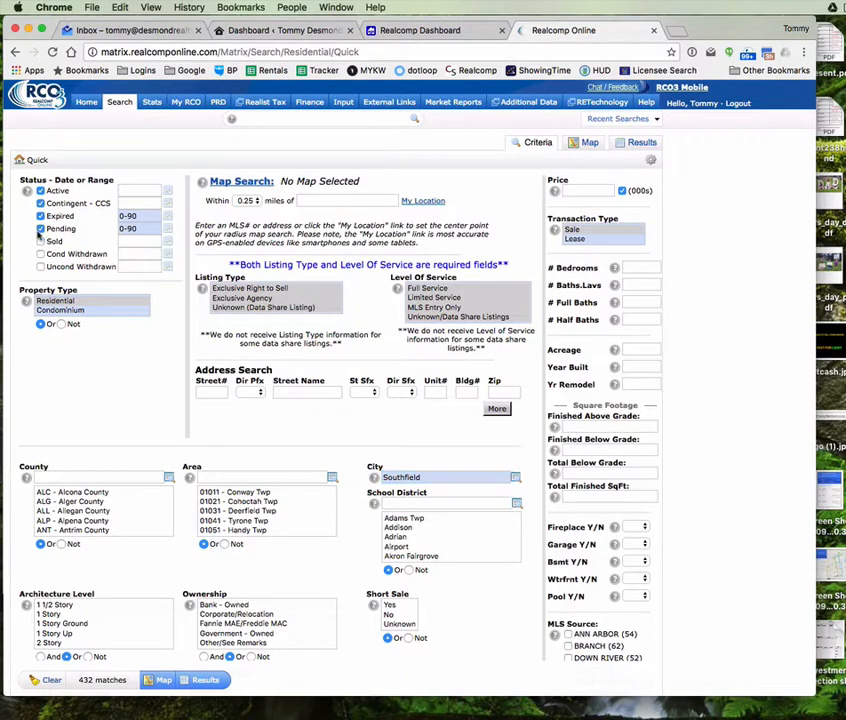
left_click(40, 228)
left_click(40, 216)
left_click(40, 203)
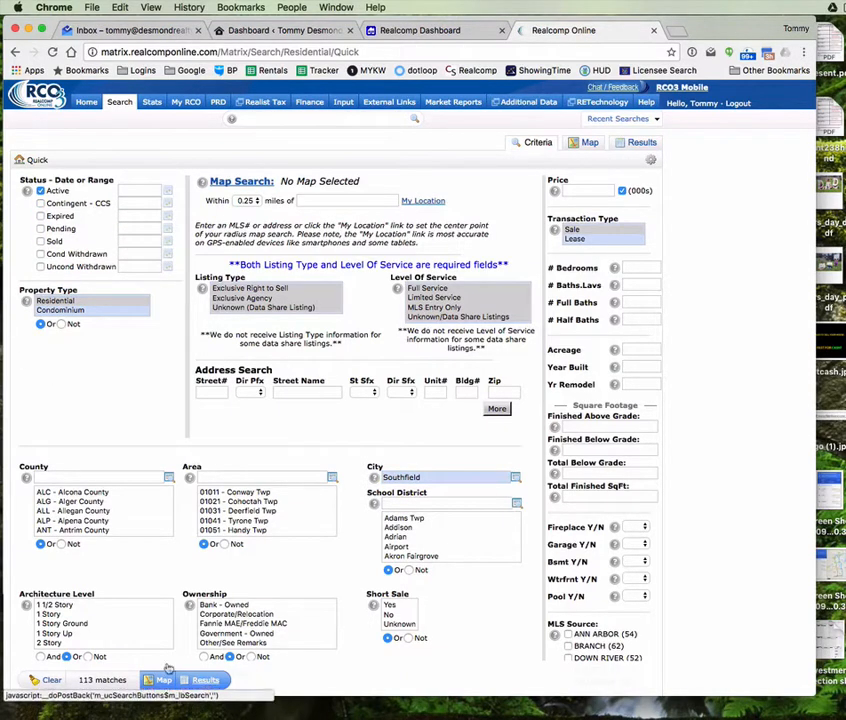
left_click(41, 241)
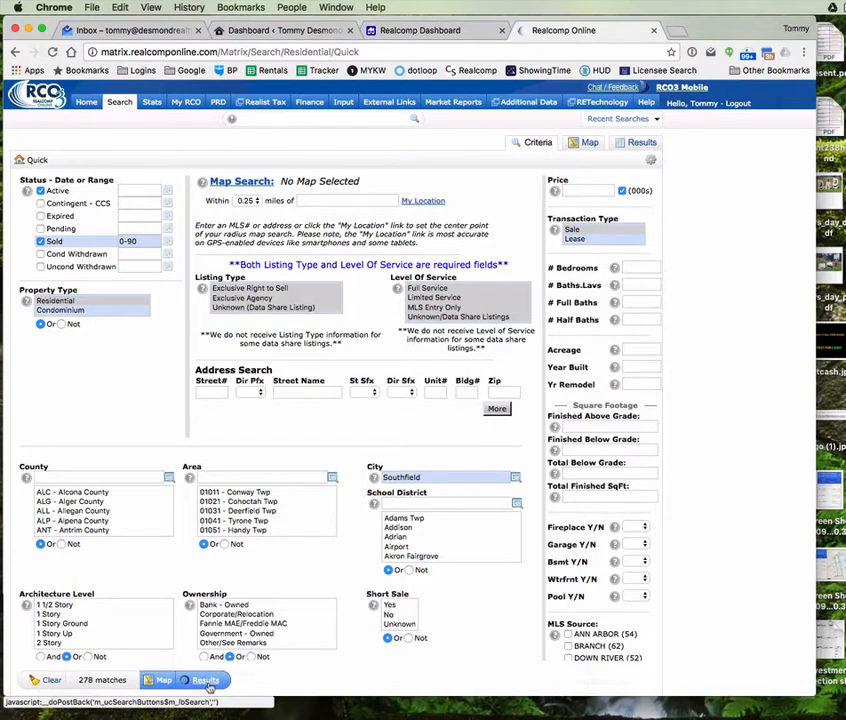
left_click(206, 680)
left_click(490, 159)
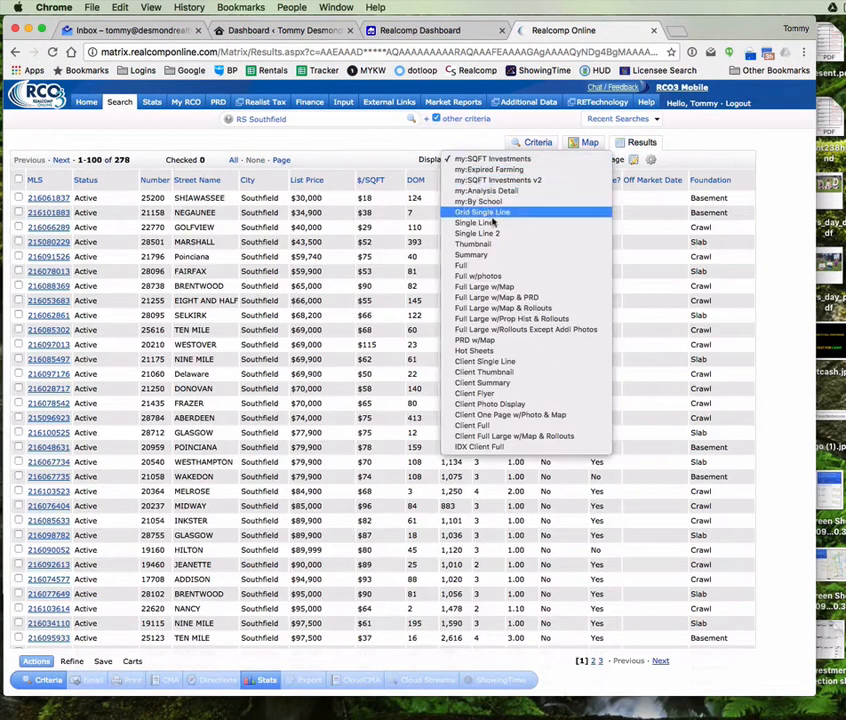
Step: Switch the Southfield results to the Single Line display layout
left_click(480, 222)
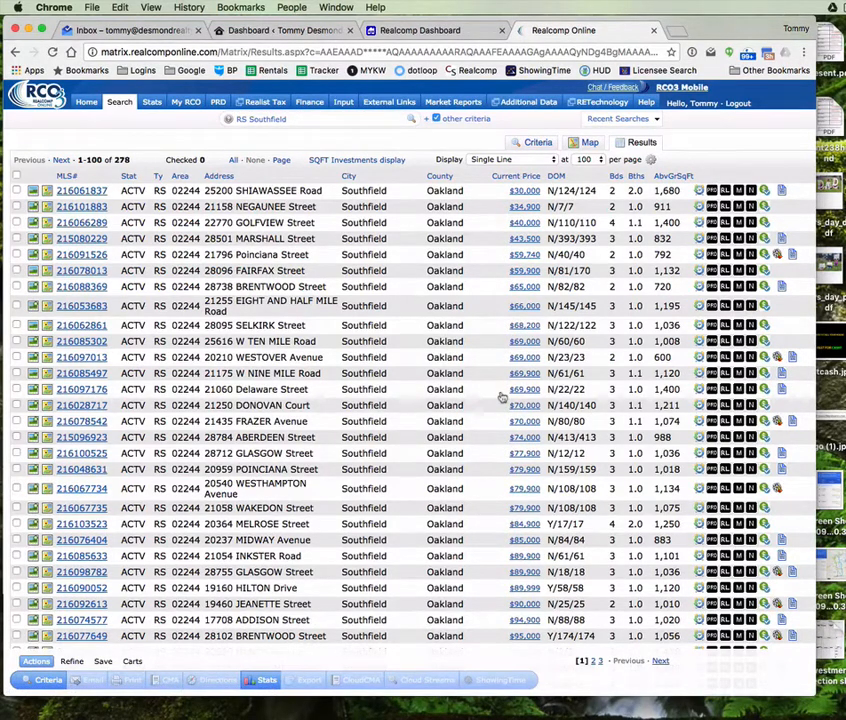
scroll(366, 310, "down", 15)
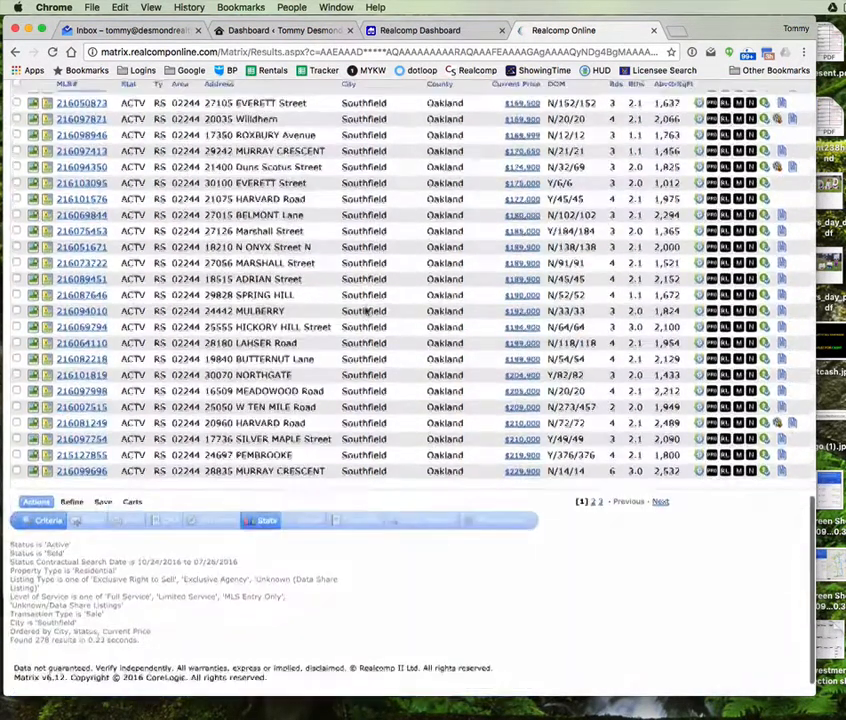
scroll(366, 311, "up", 15)
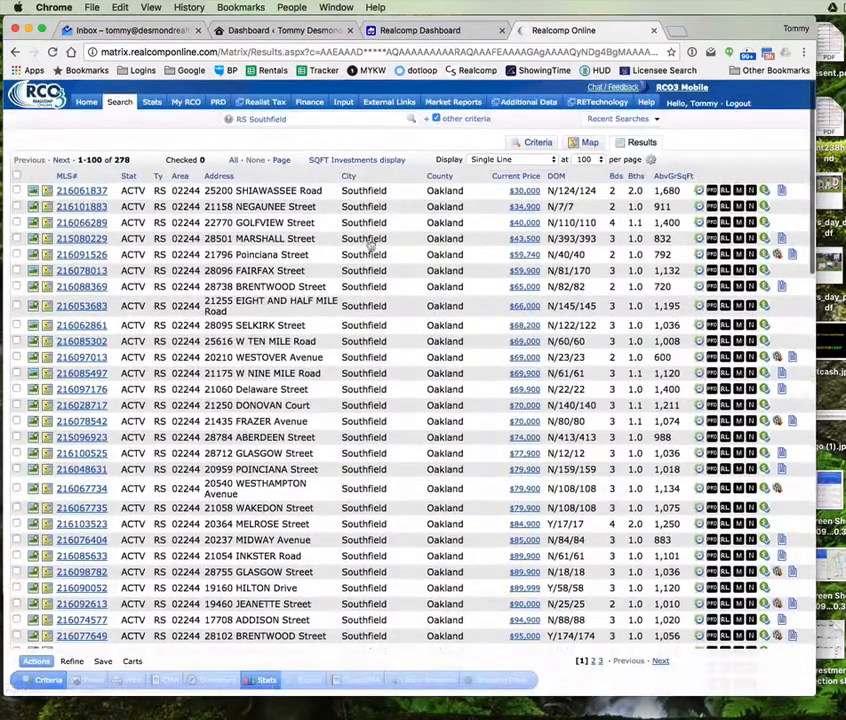
Step: Show 250 listings per page so listings 1–250 of 278 appear together
left_click(587, 159)
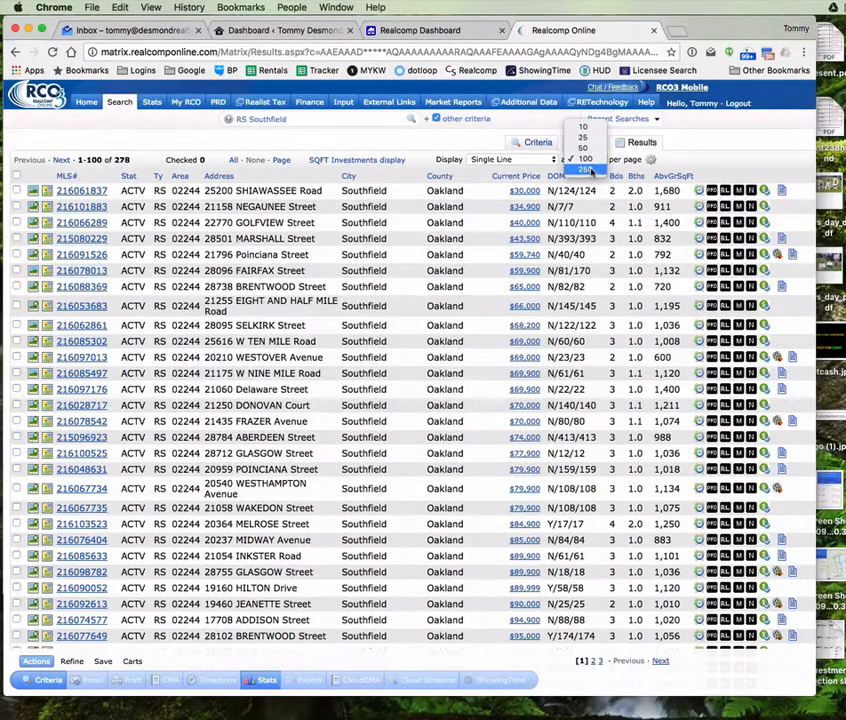
left_click(589, 170)
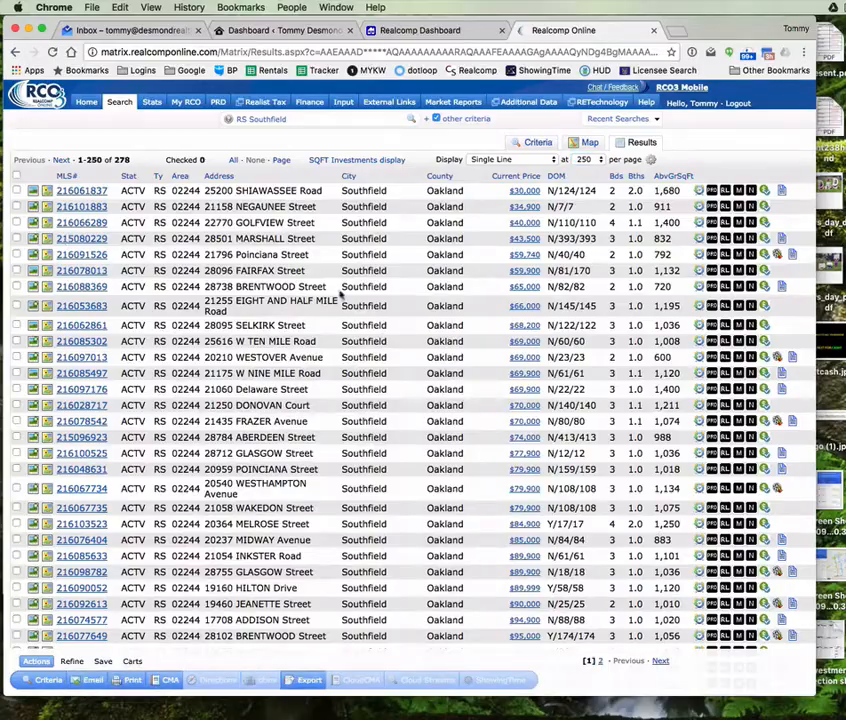
scroll(374, 325, "down", 10)
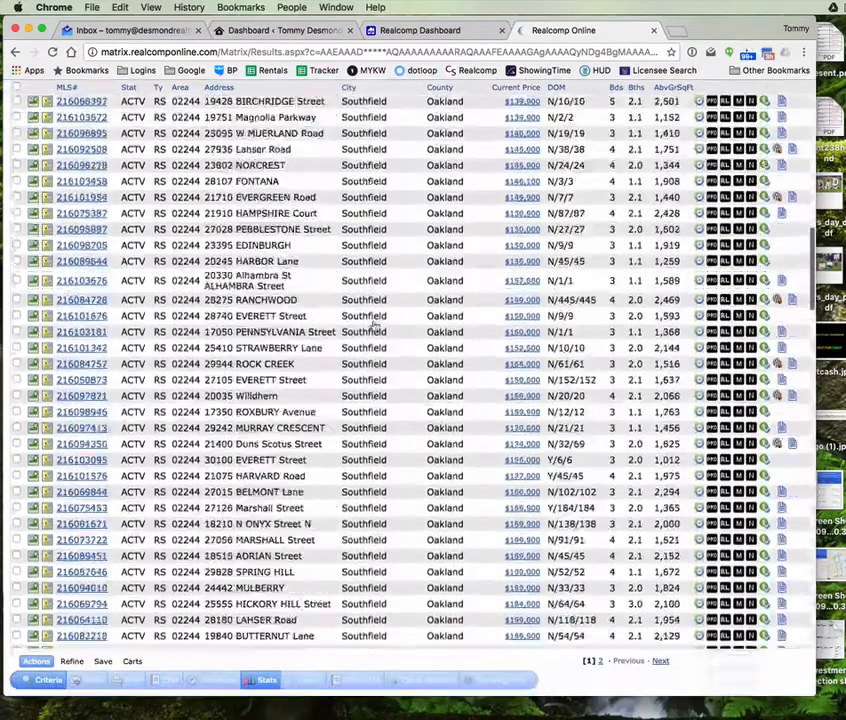
scroll(374, 325, "down", 5)
scroll(374, 325, "up", 5)
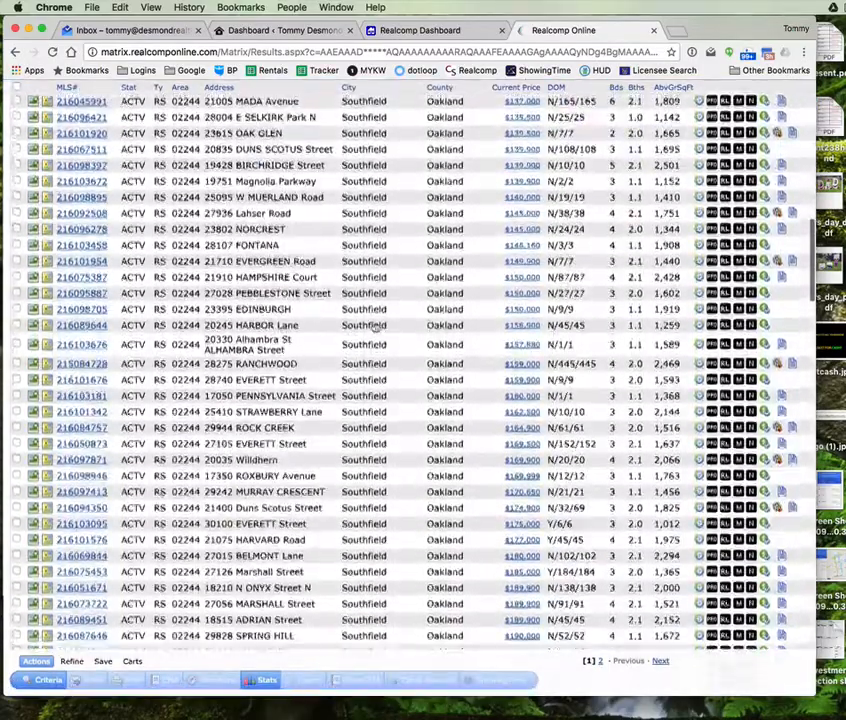
scroll(375, 327, "up", 10)
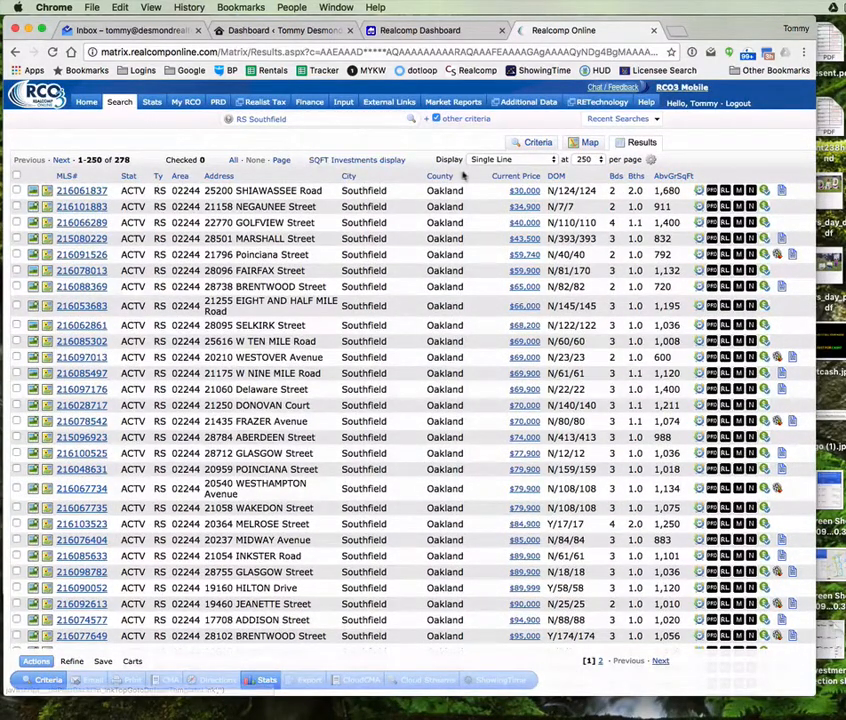
Step: Switch the results display to the custom my:SQFT Investments layout
left_click(515, 159)
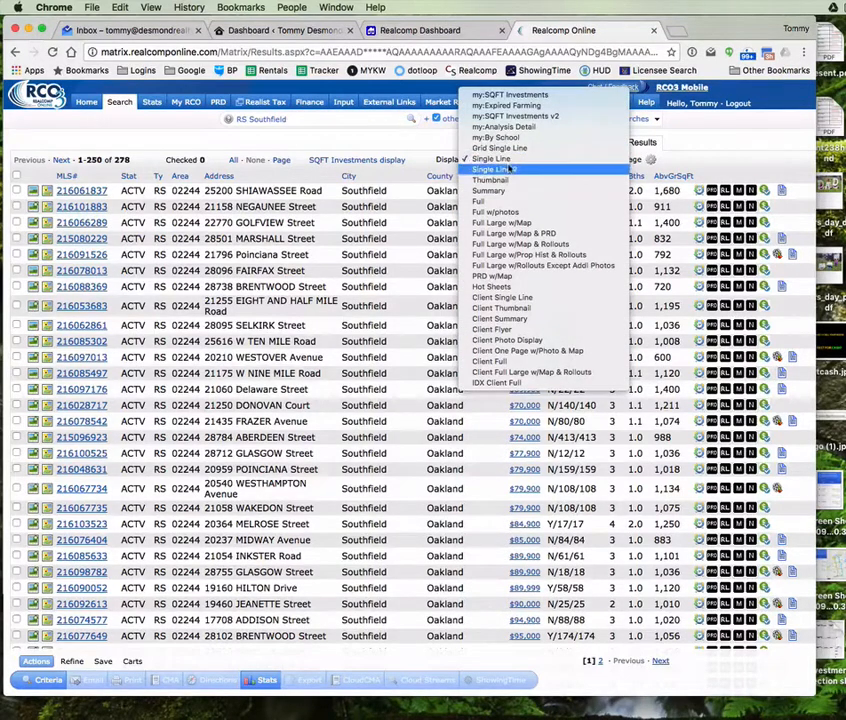
left_click(410, 141)
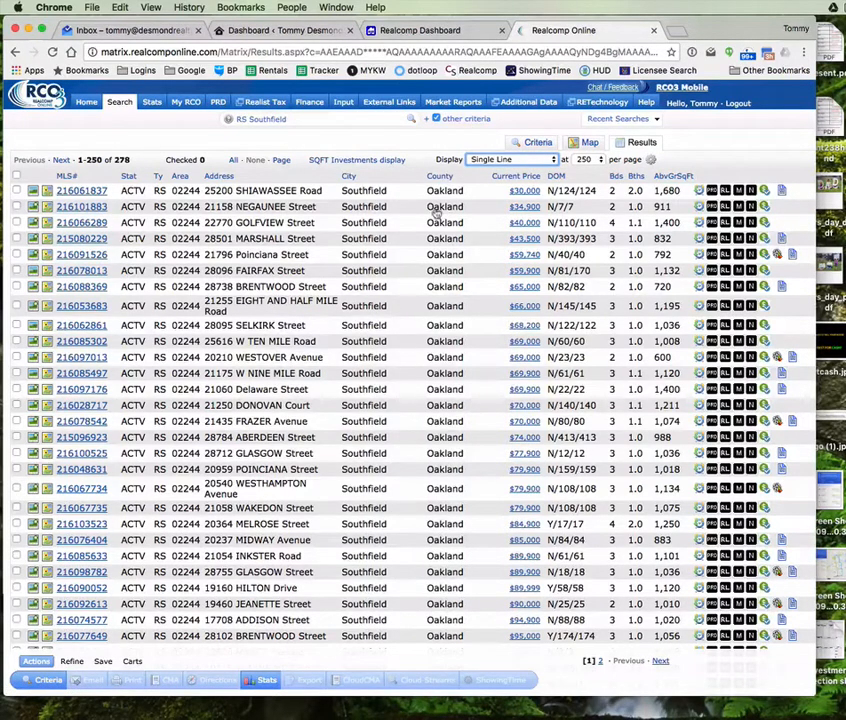
left_click(555, 159)
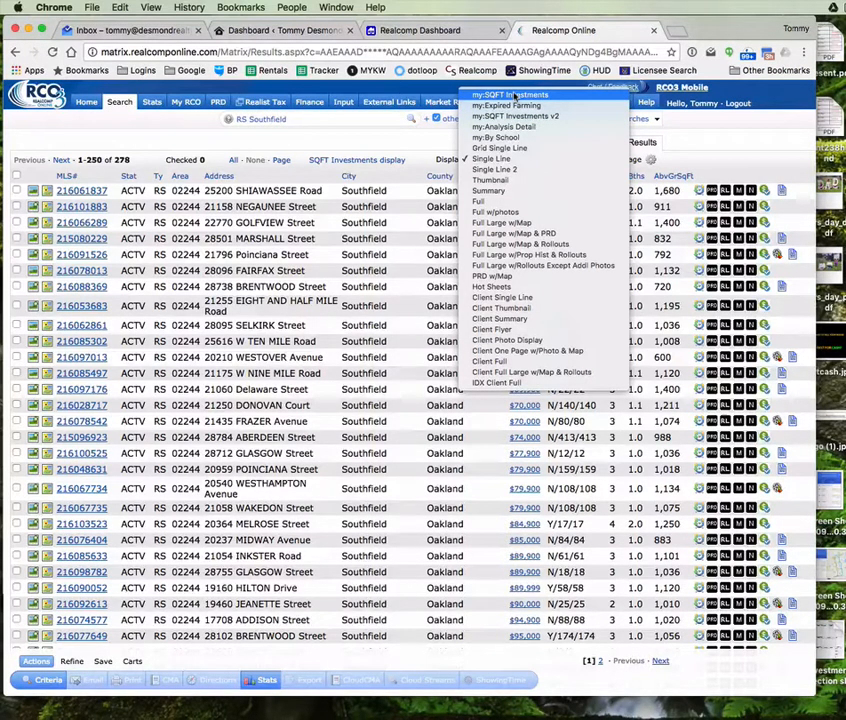
left_click(541, 96)
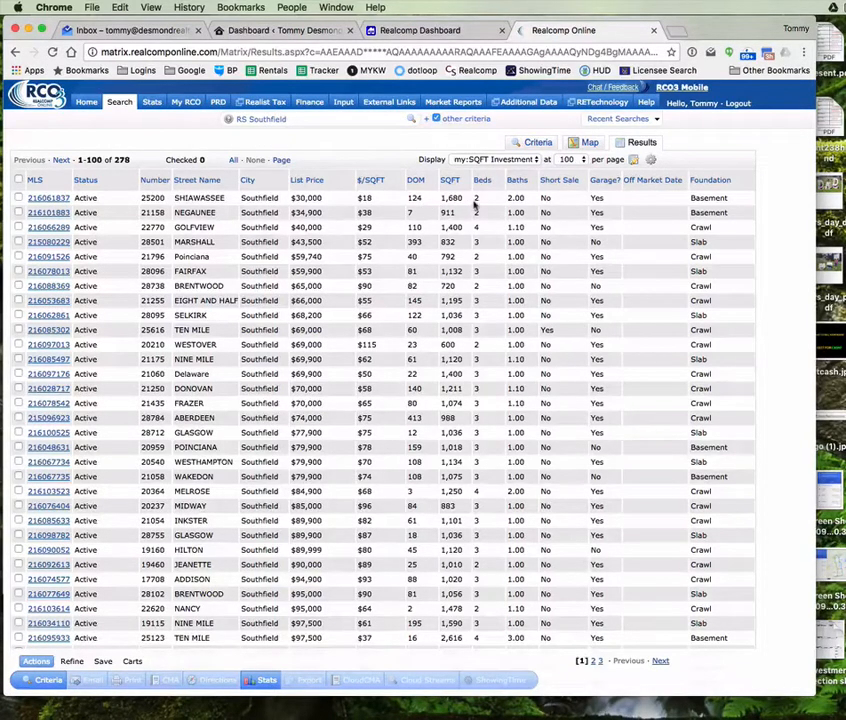
double_click(365, 197)
left_click(48, 198)
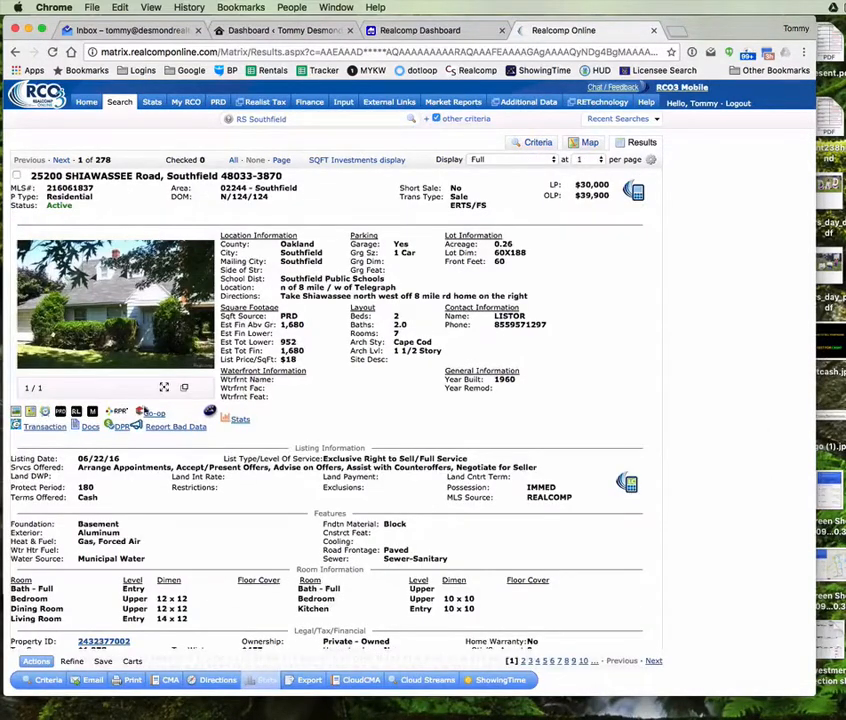
left_click(357, 159)
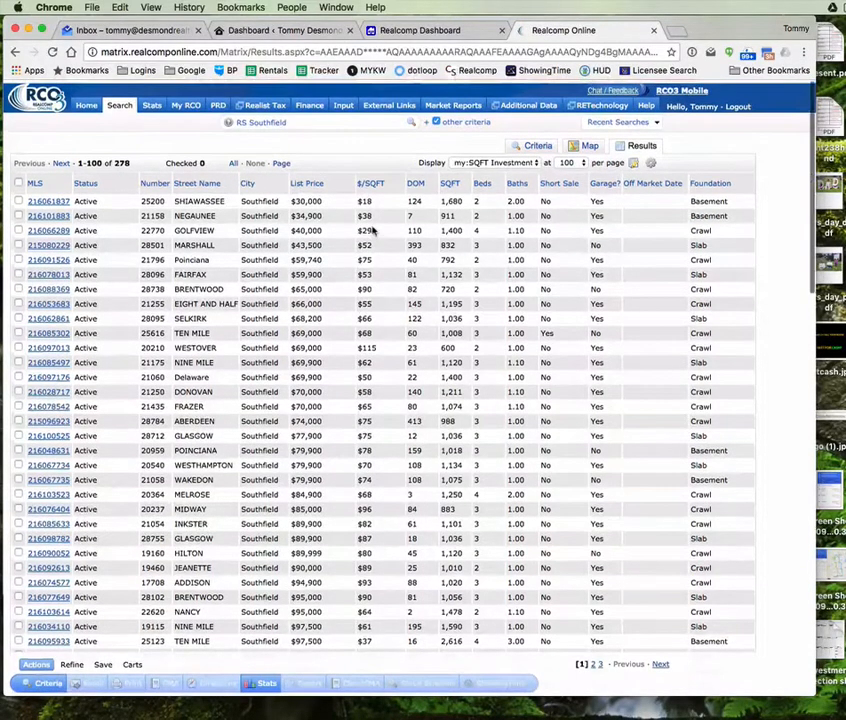
Step: Keep 100 listings per page and jump to page 3, listings 201–278
scroll(372, 230, "down", 5)
scroll(372, 230, "up", 5)
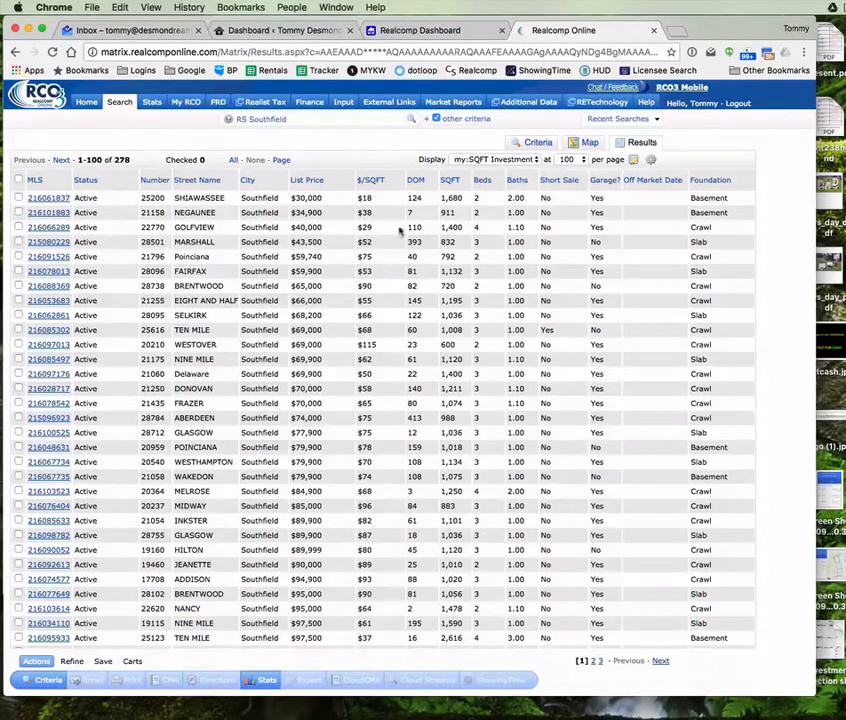
scroll(570, 258, "down", 10)
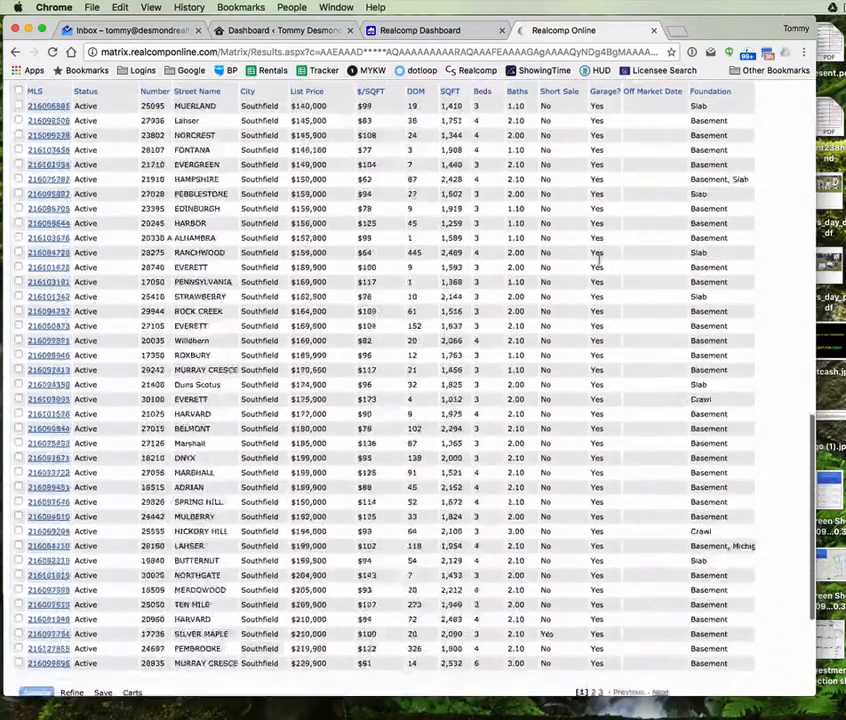
scroll(598, 258, "down", 5)
scroll(600, 270, "up", 15)
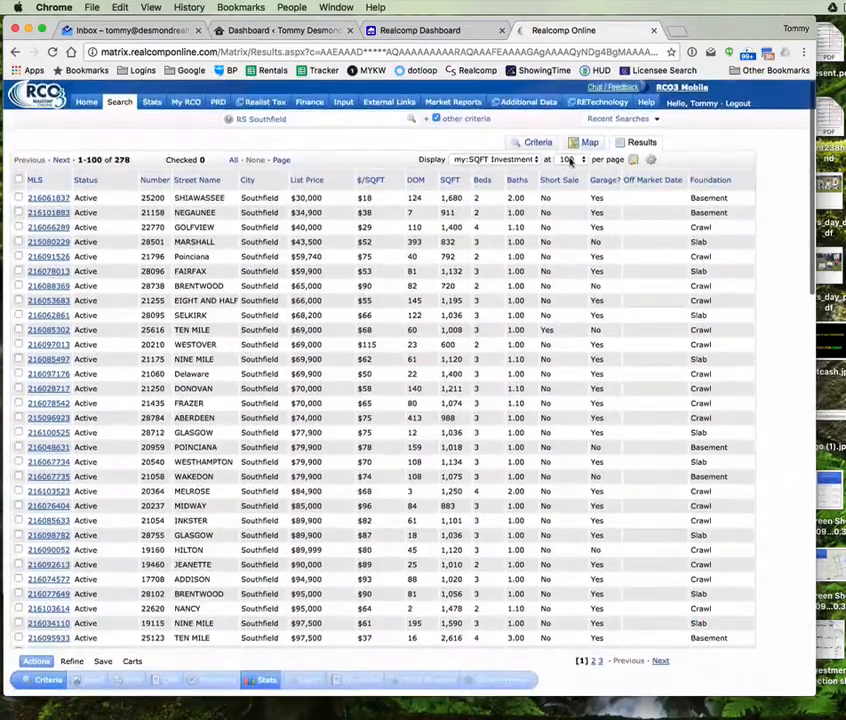
left_click(570, 160)
left_click(566, 157)
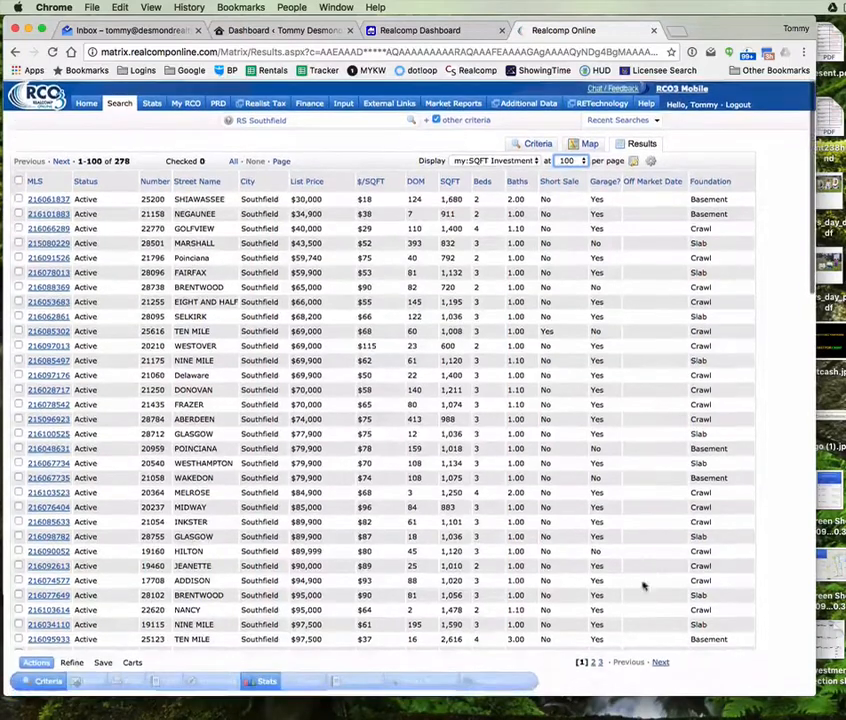
left_click(599, 662)
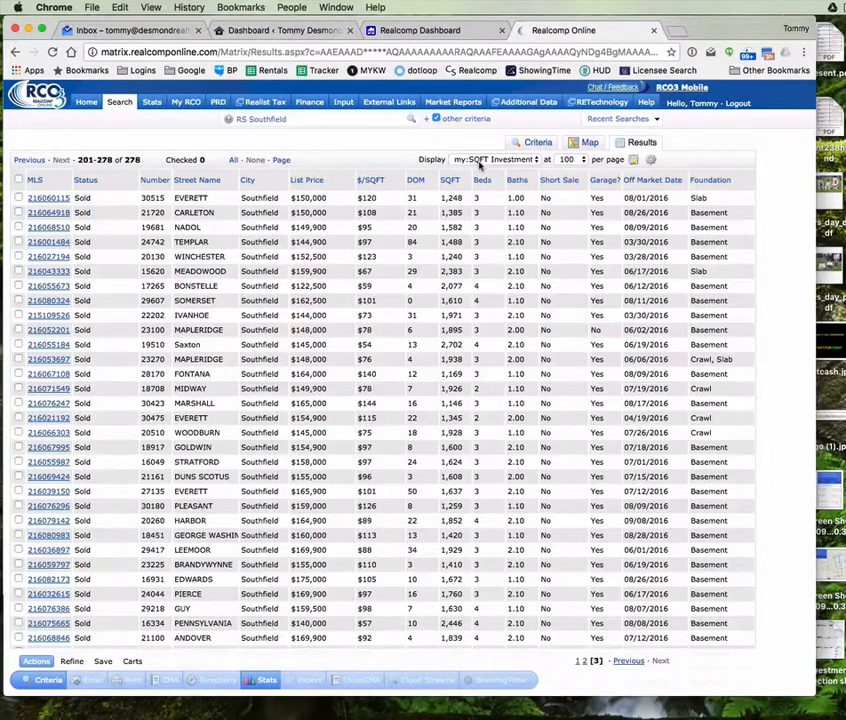
Step: Switch the results to my:SQFT Investments v2, comparing it against the original SQFT Investment layout
left_click(480, 163)
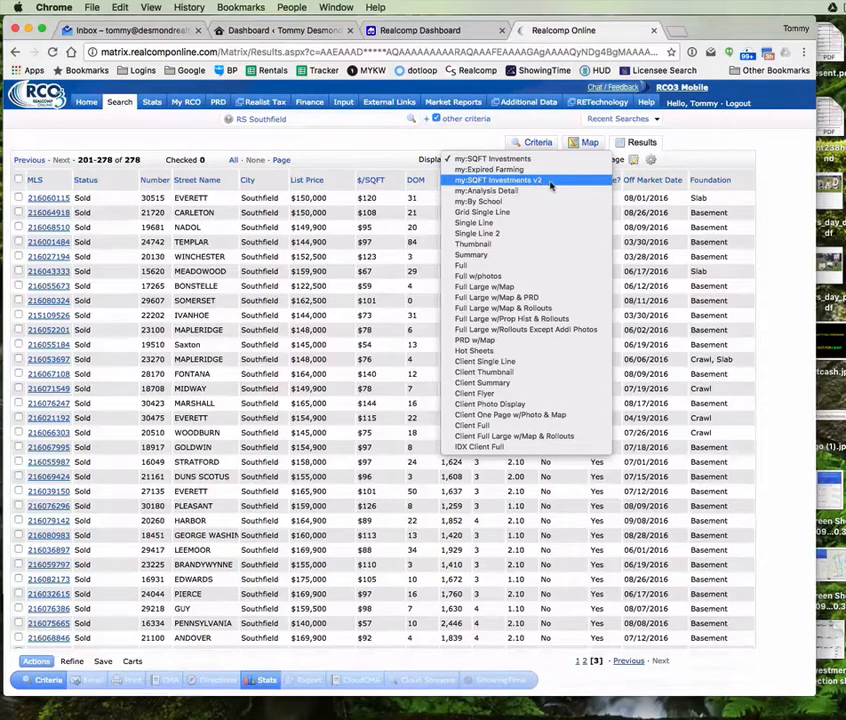
left_click(549, 182)
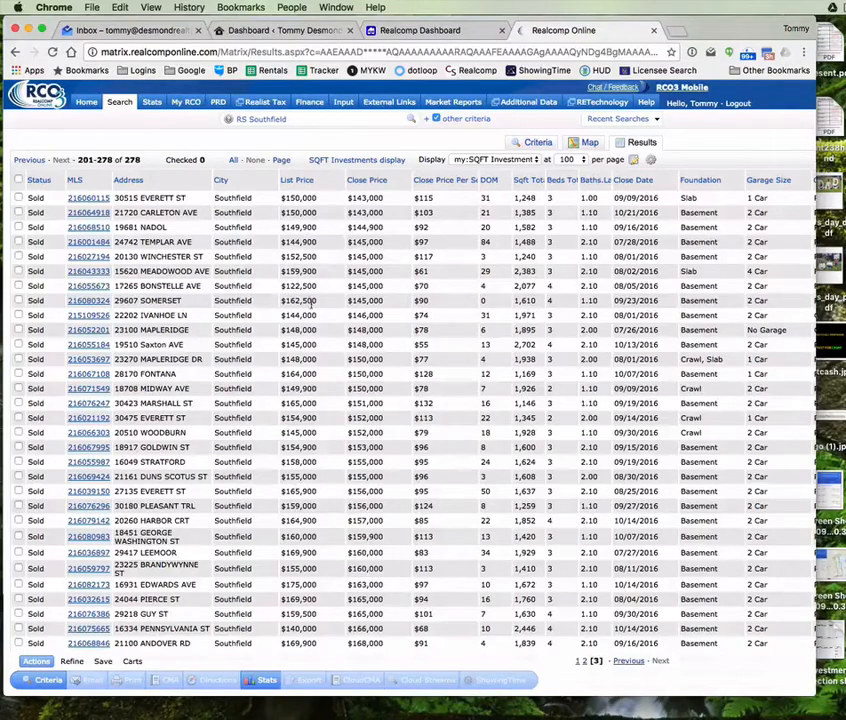
scroll(433, 305, "down", 2)
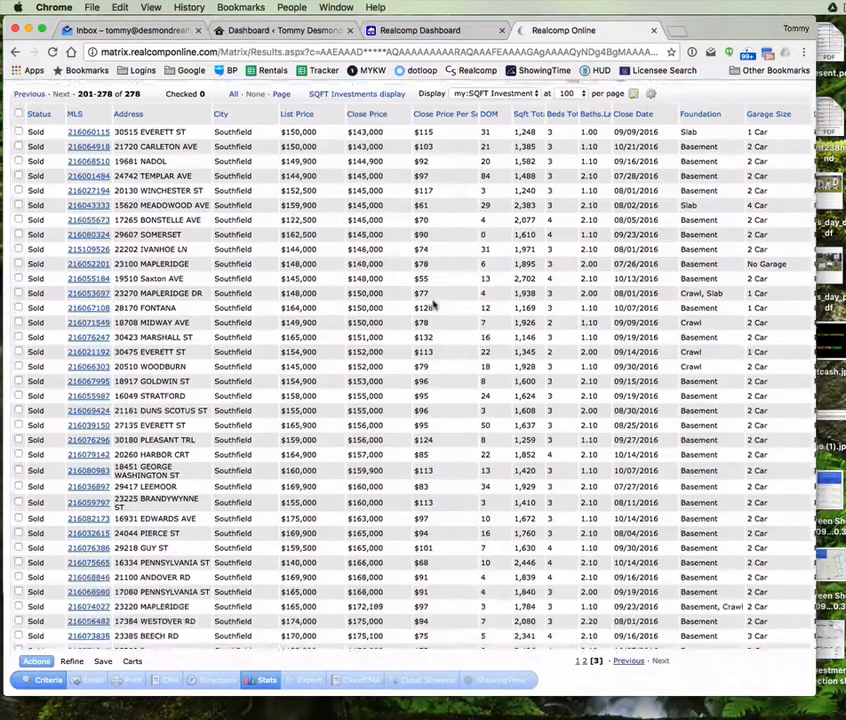
scroll(433, 305, "down", 2)
scroll(433, 302, "up", 5)
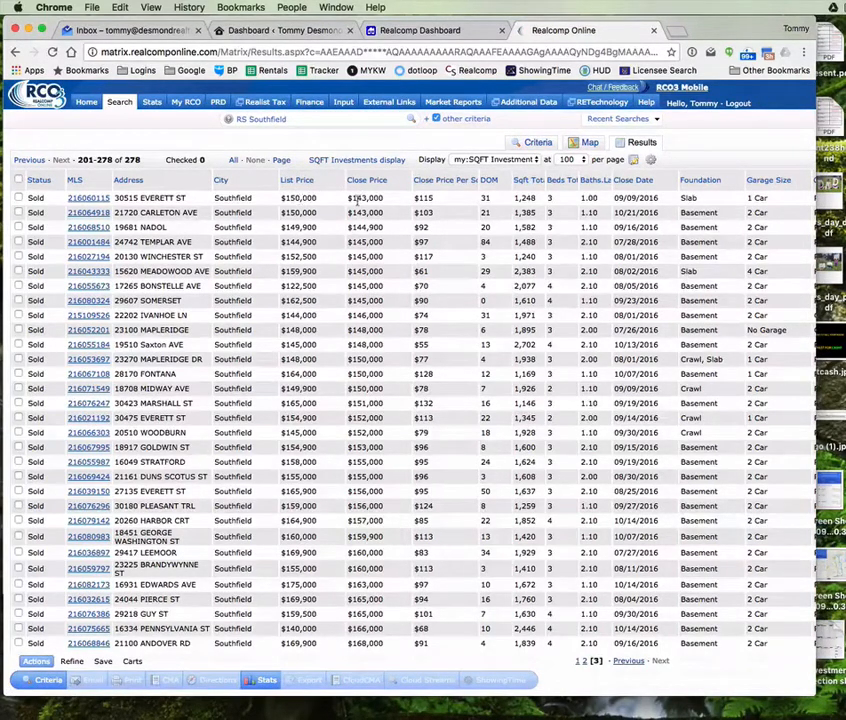
left_click(490, 159)
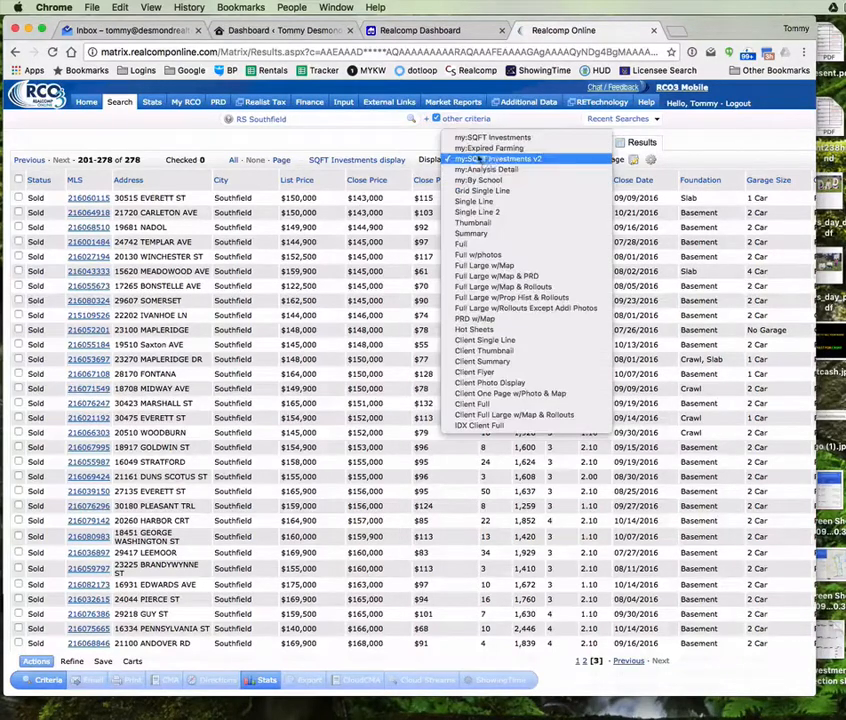
left_click(490, 137)
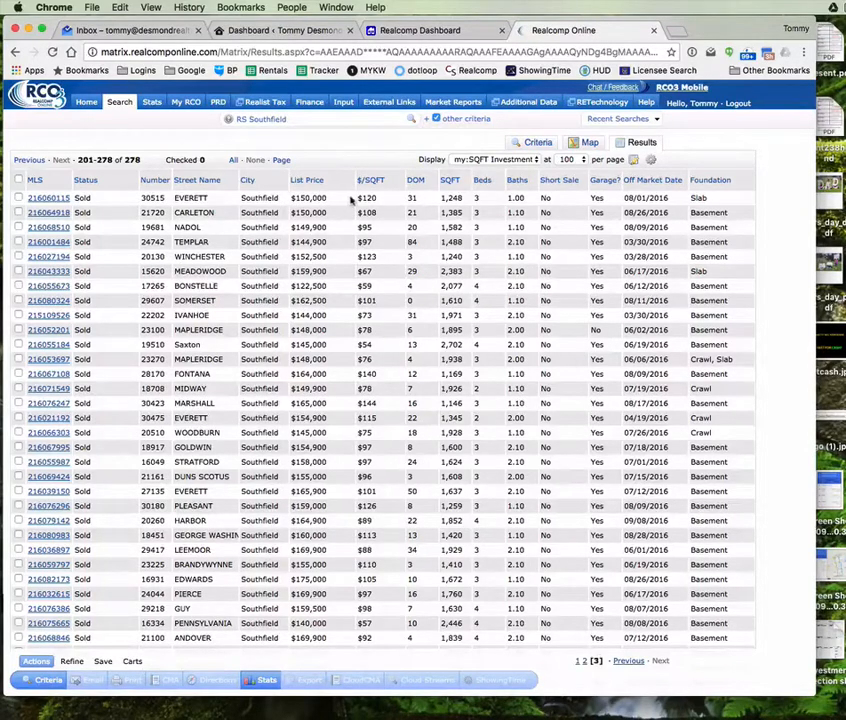
left_click(497, 160)
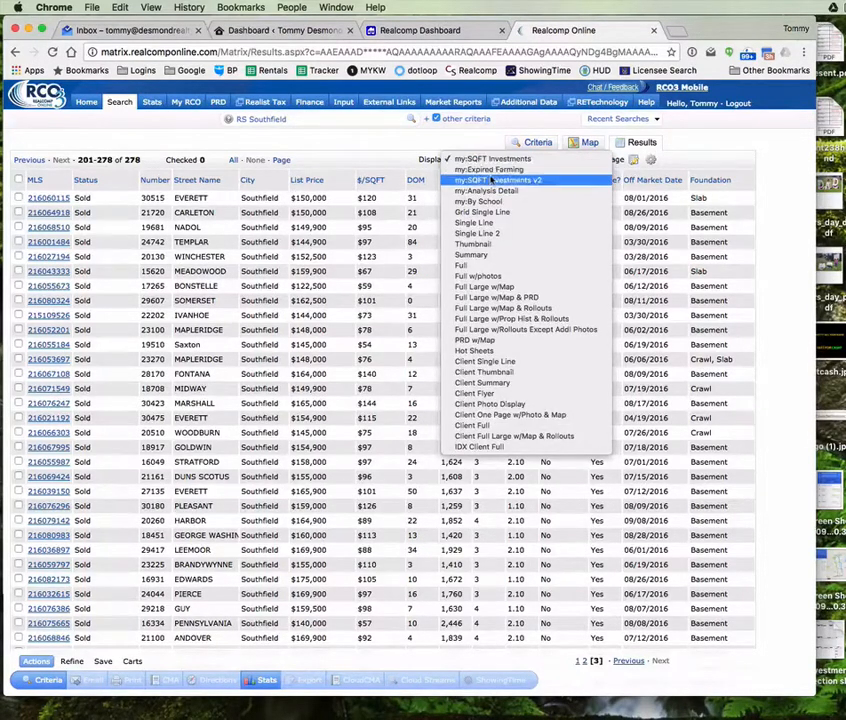
left_click(492, 180)
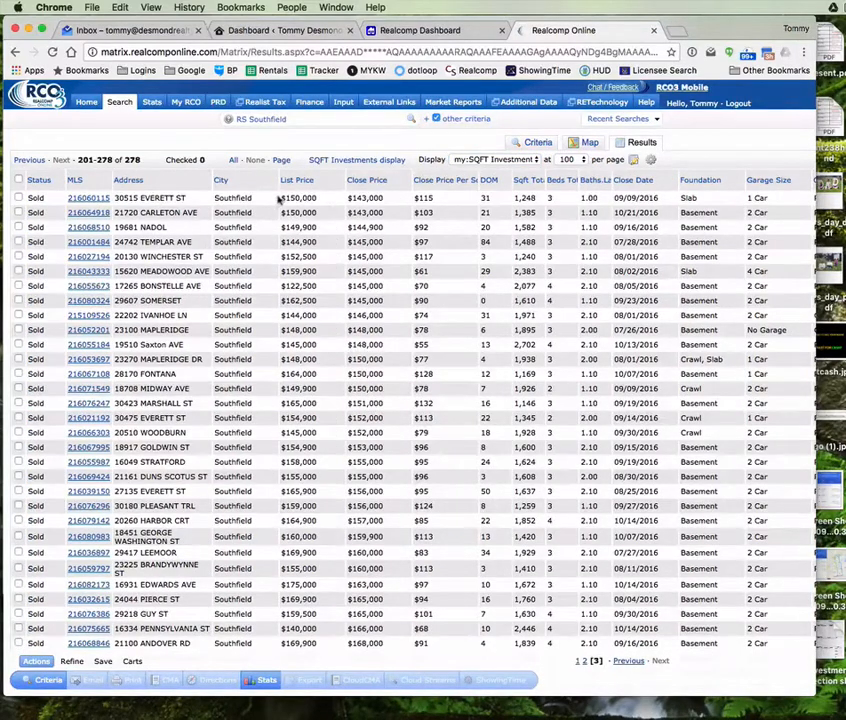
Step: Review the v2 columns, highlighting the first listing's $150,000 list price and 09/09/2016 close date
scroll(282, 199, "right", 1)
left_click_drag(276, 198, 313, 199)
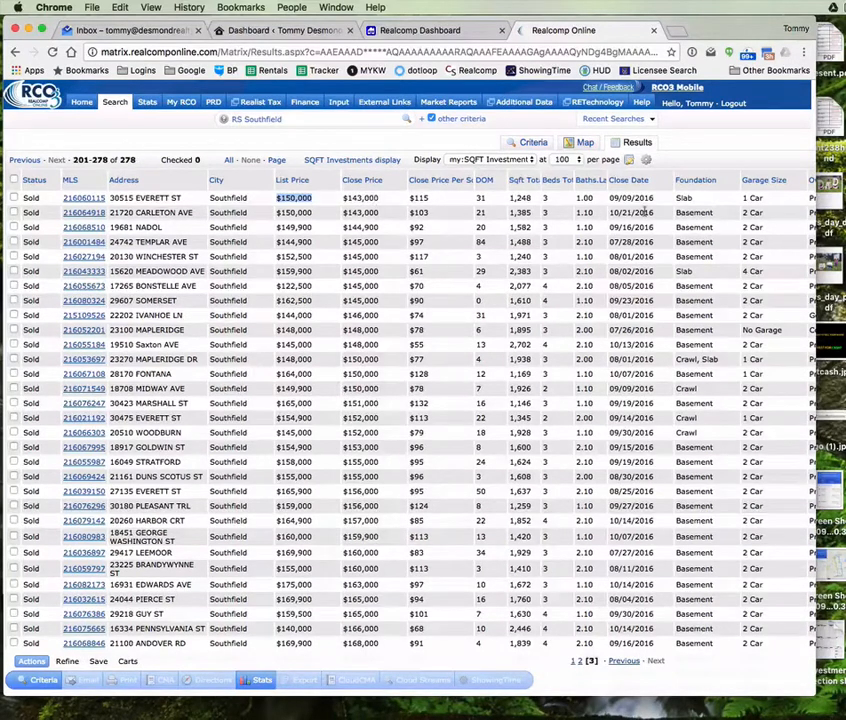
left_click_drag(609, 197, 658, 197)
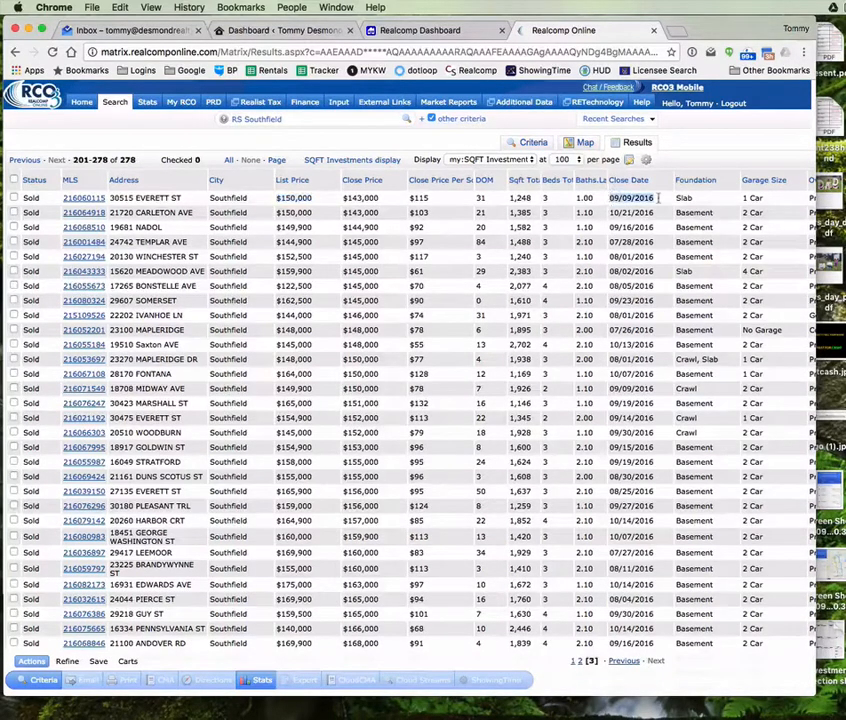
scroll(720, 202, "right", 3)
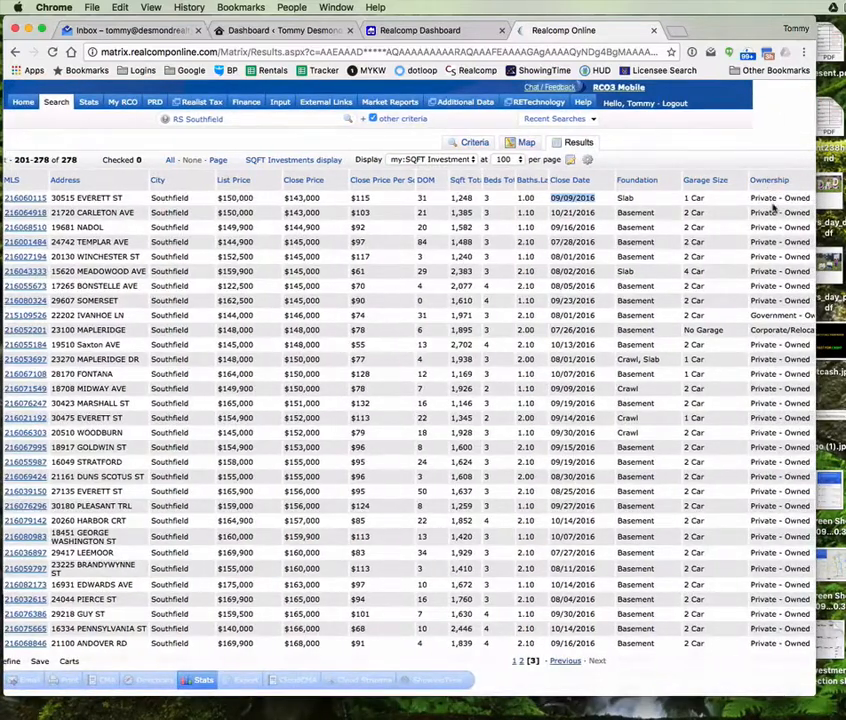
scroll(772, 207, "down", 2)
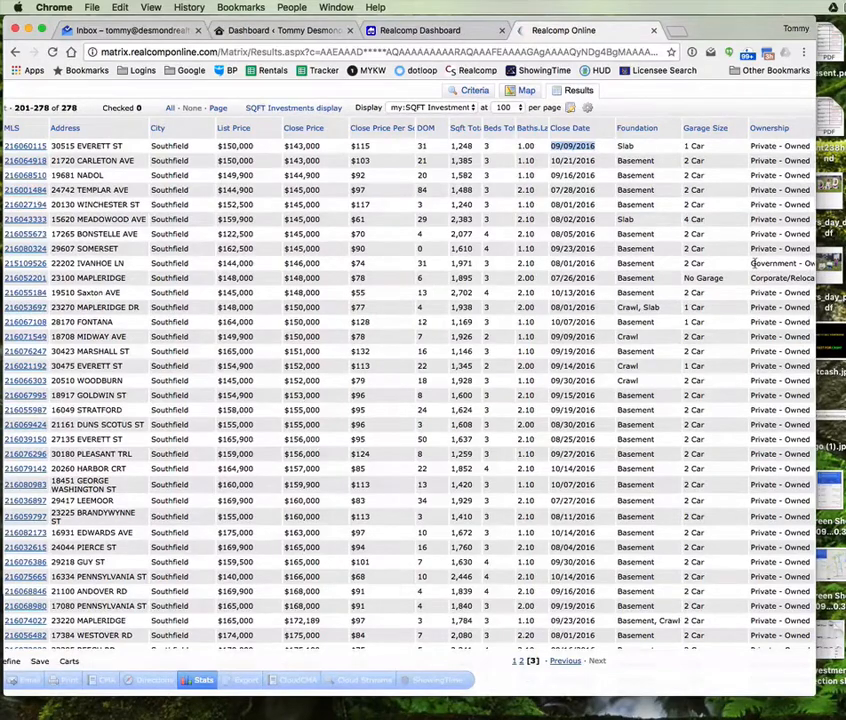
scroll(756, 298, "up", 3)
scroll(756, 298, "down", 5)
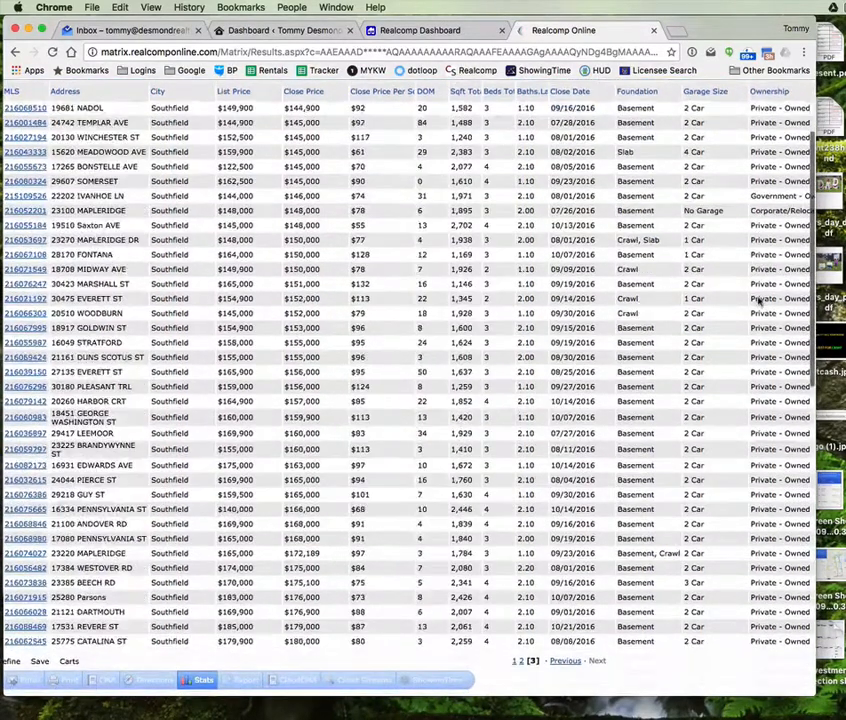
scroll(300, 352, "up", 4)
scroll(300, 352, "left", 2)
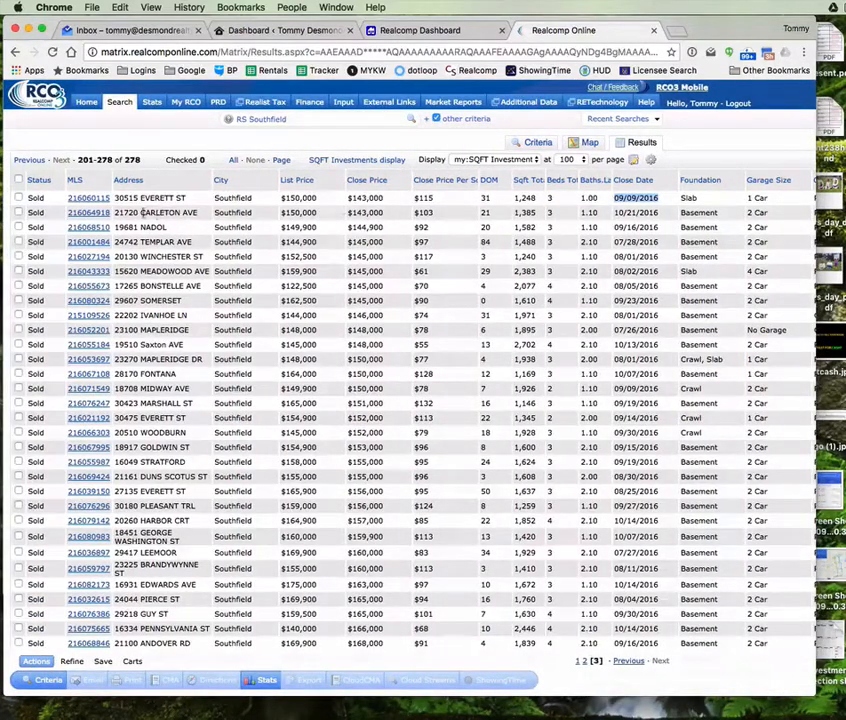
Step: Change the search city from Southfield to Clawson and review the 87 Active and Sold results
left_click(537, 143)
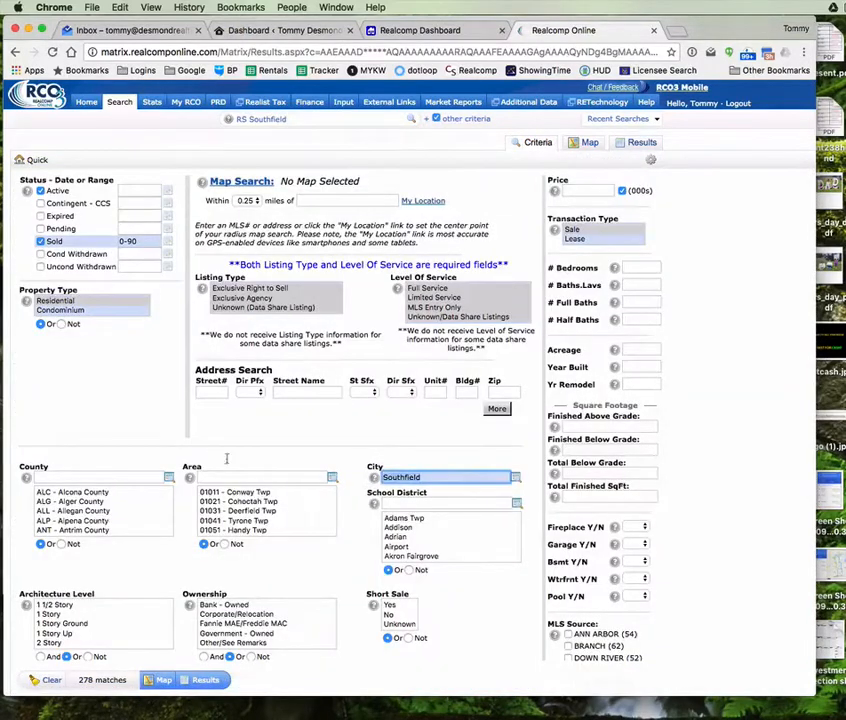
type("d")
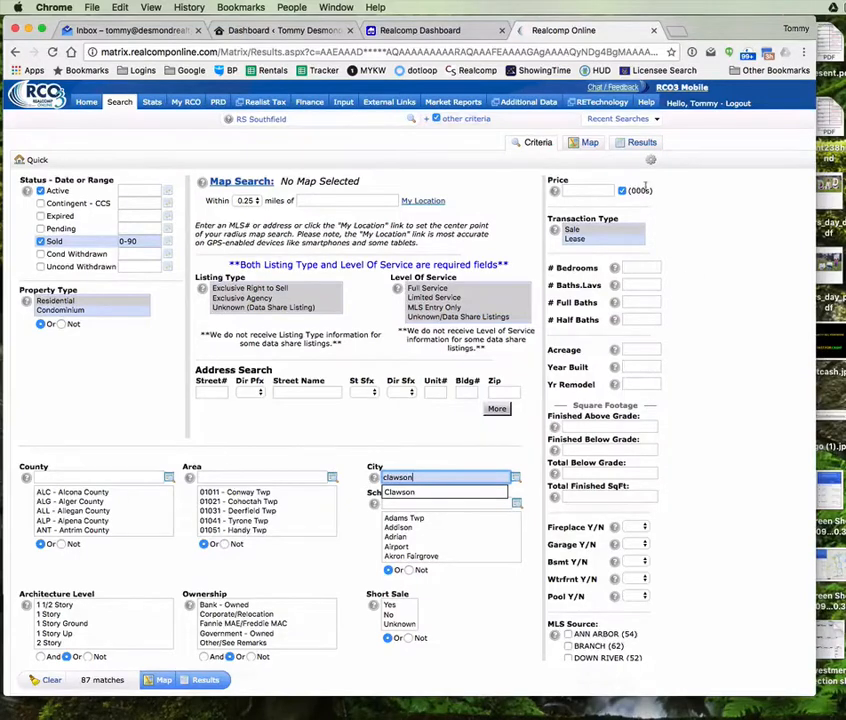
left_click(652, 143)
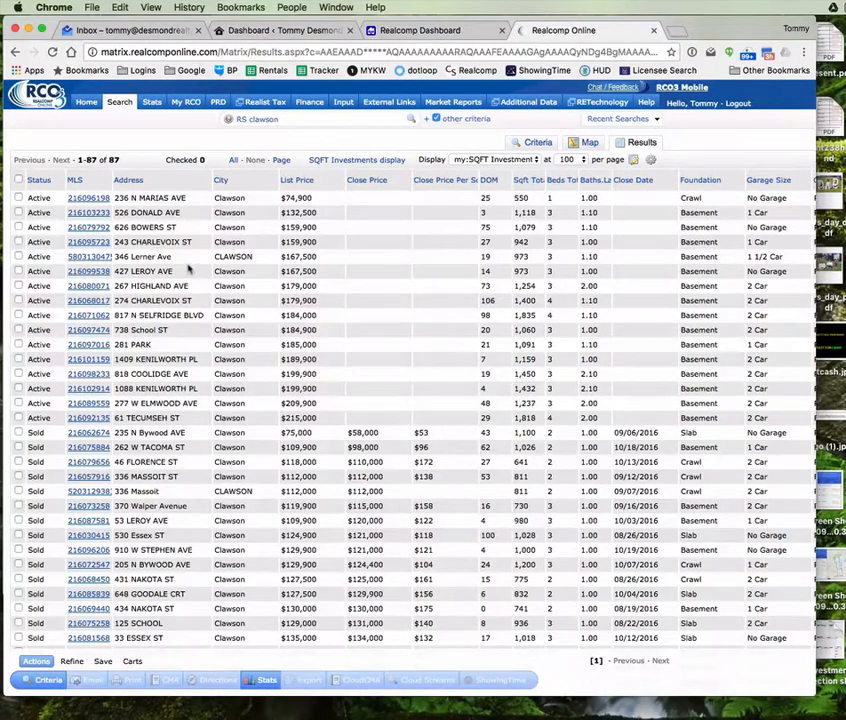
scroll(230, 285, "down", 2)
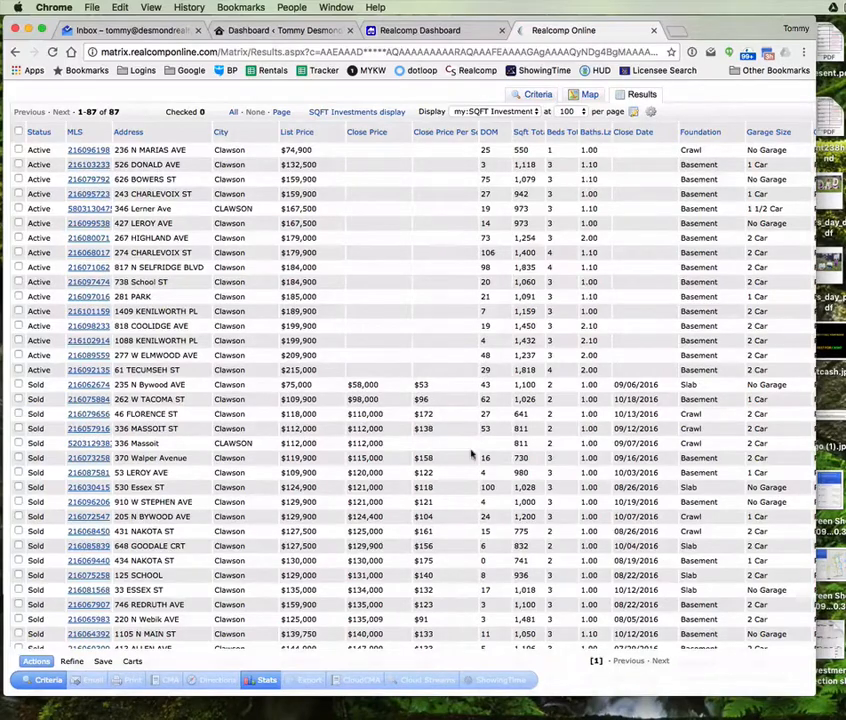
scroll(476, 403, "up", 1)
scroll(478, 405, "down", 10)
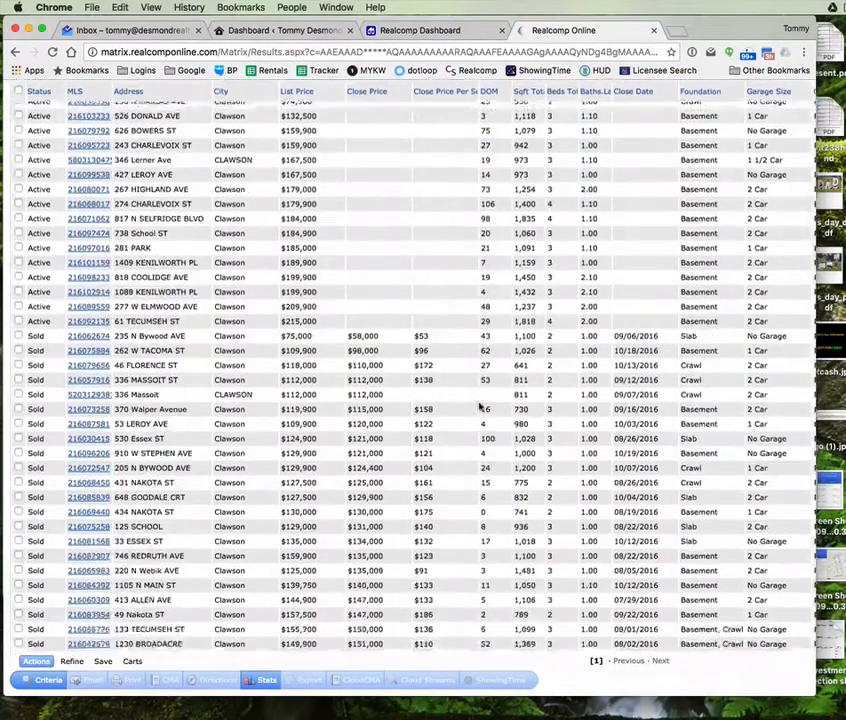
scroll(479, 406, "up", 10)
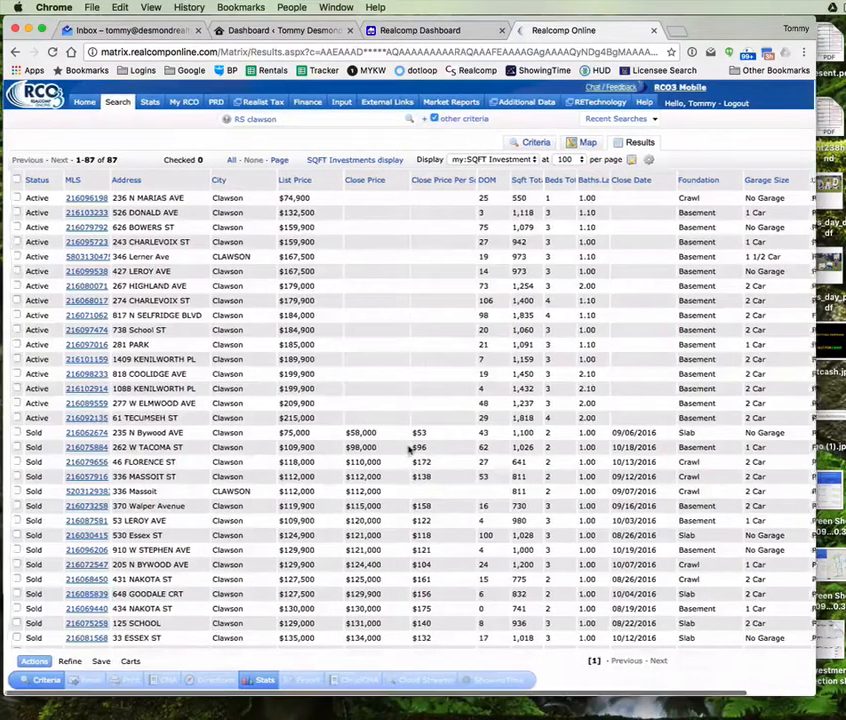
scroll(412, 440, "right", 3)
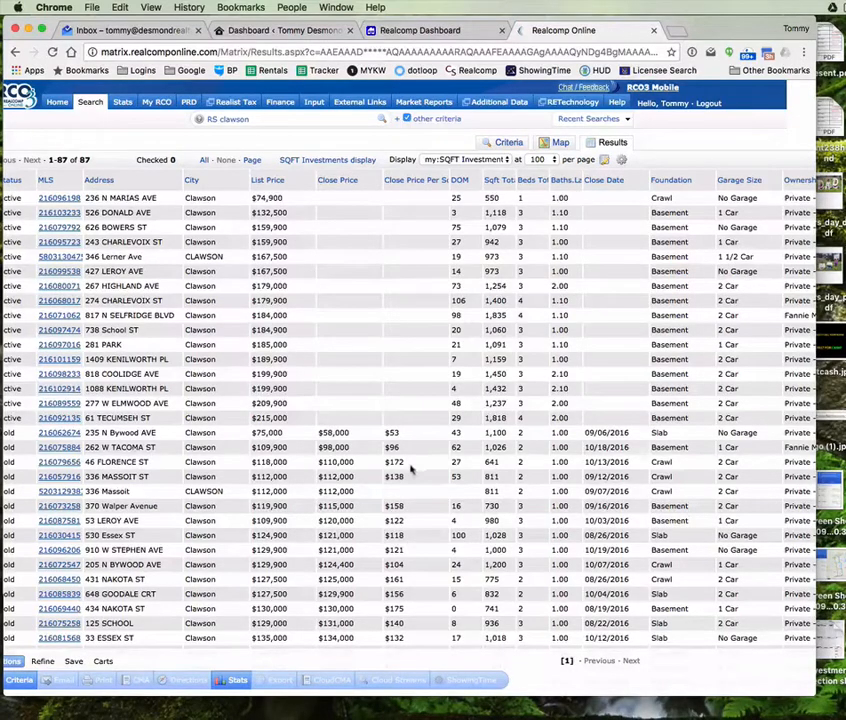
scroll(300, 456, "right", 2)
scroll(287, 444, "left", 3)
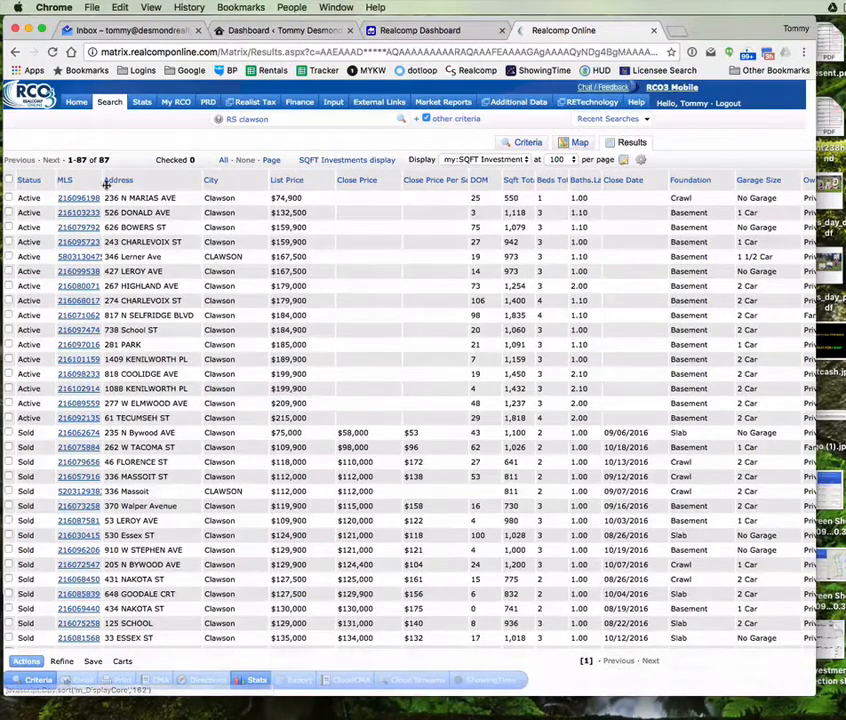
Step: Sort the Clawson results by the Close Price Per Sqft column
left_click(416, 182)
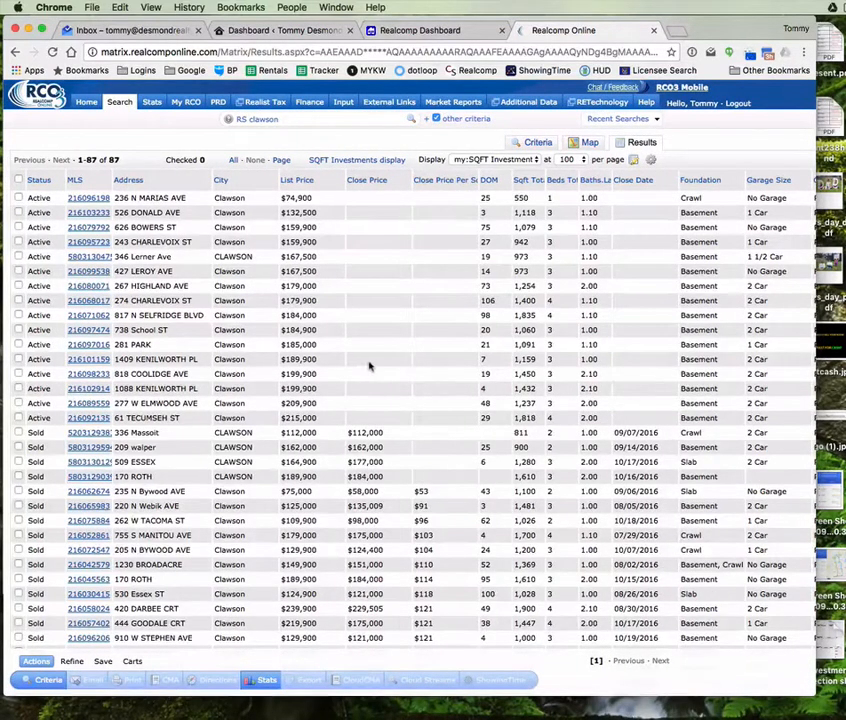
left_click(435, 182)
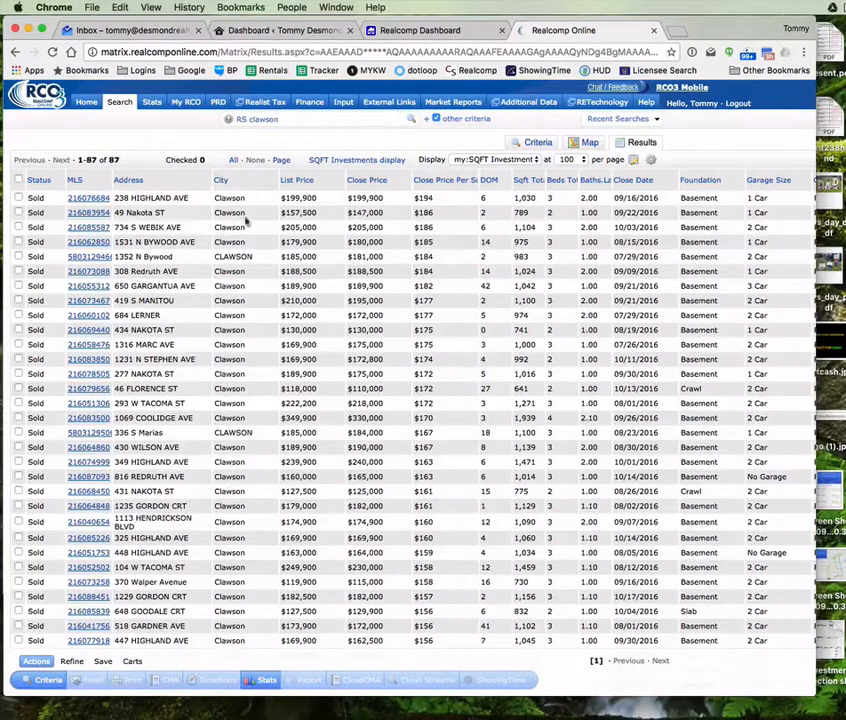
scroll(150, 213, "down", 2)
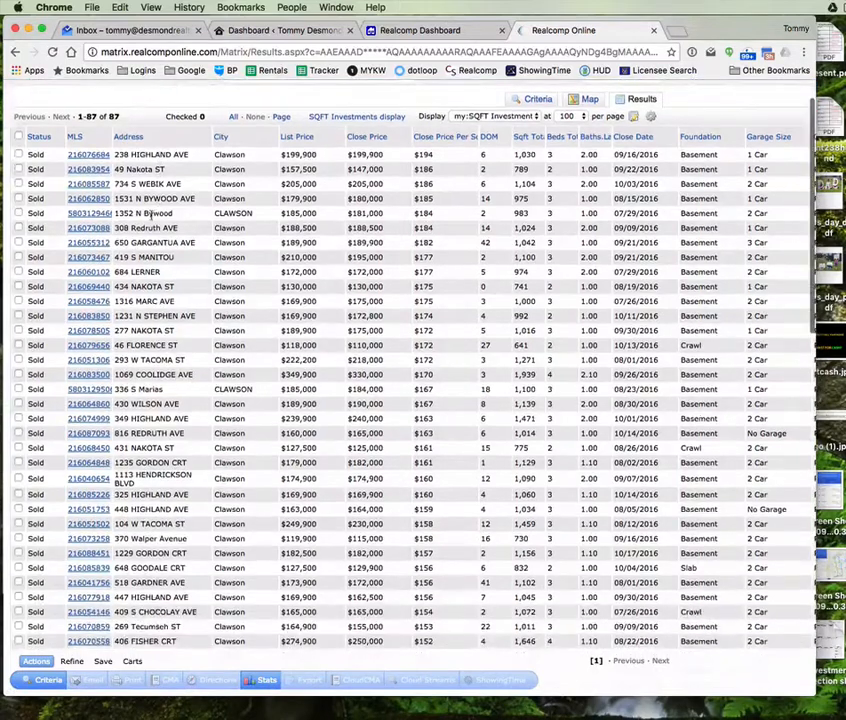
scroll(150, 213, "up", 2)
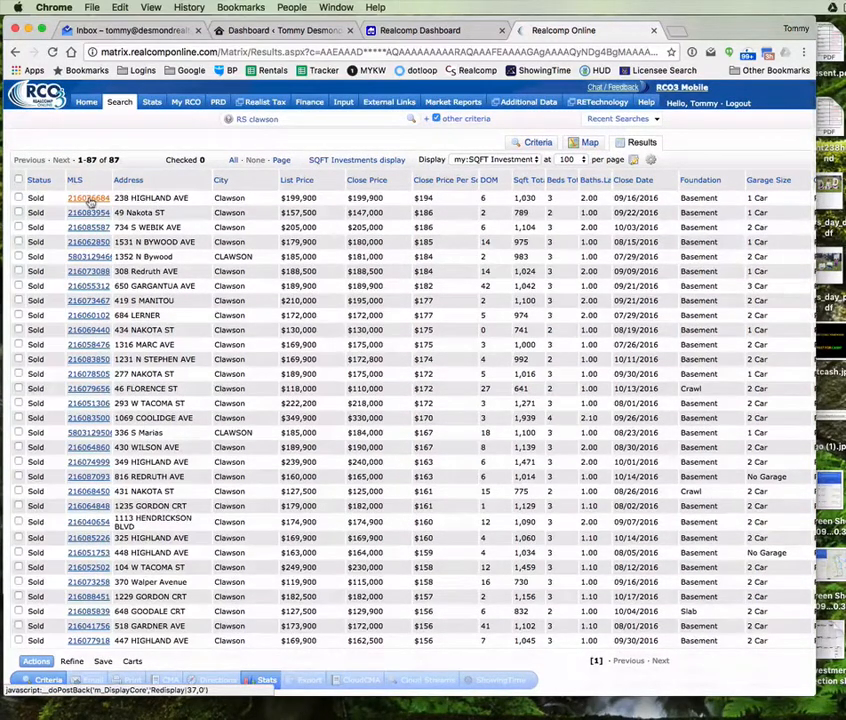
left_click(88, 199)
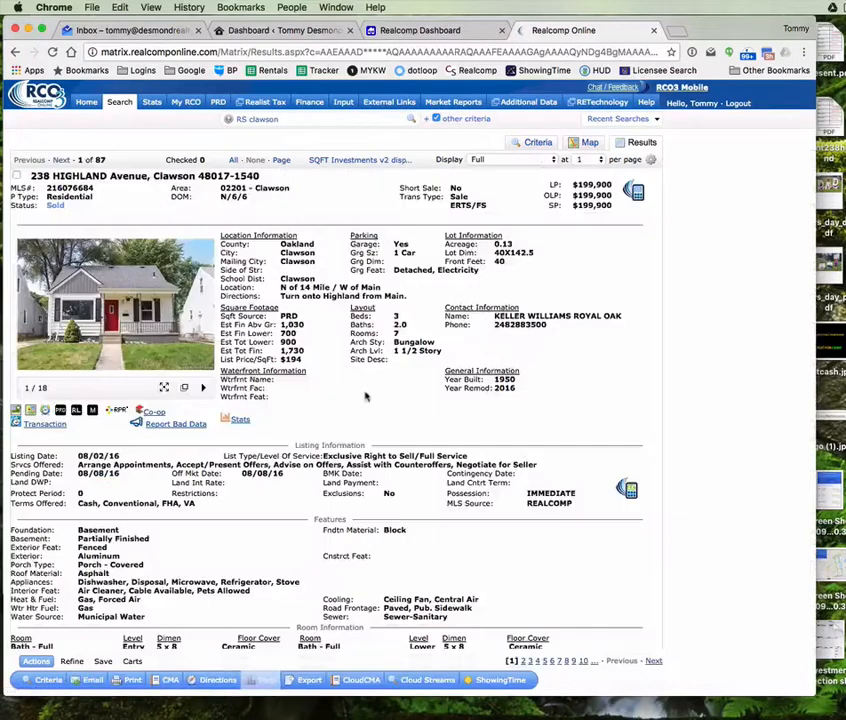
left_click(540, 142)
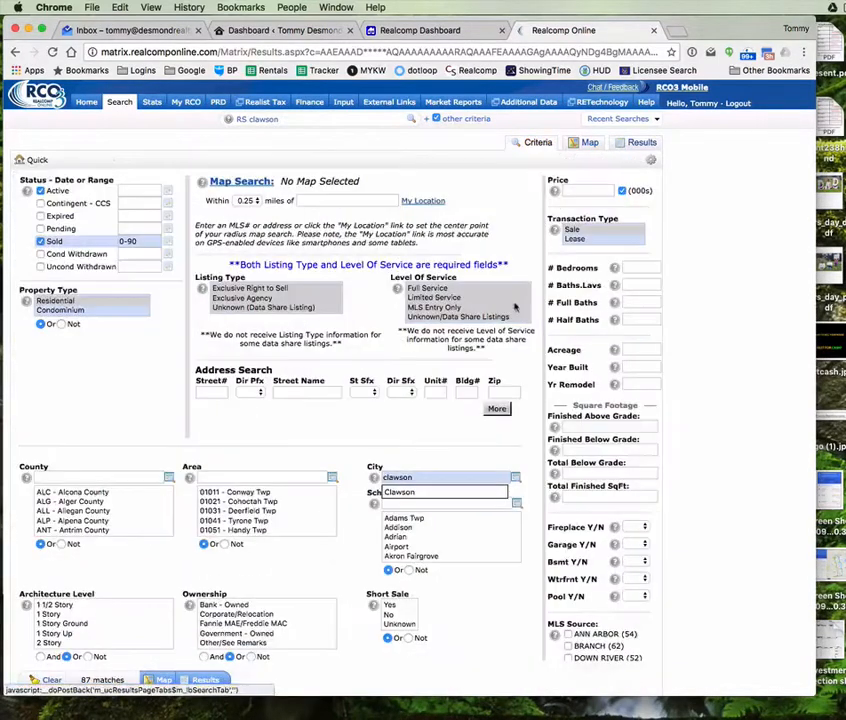
left_click(637, 145)
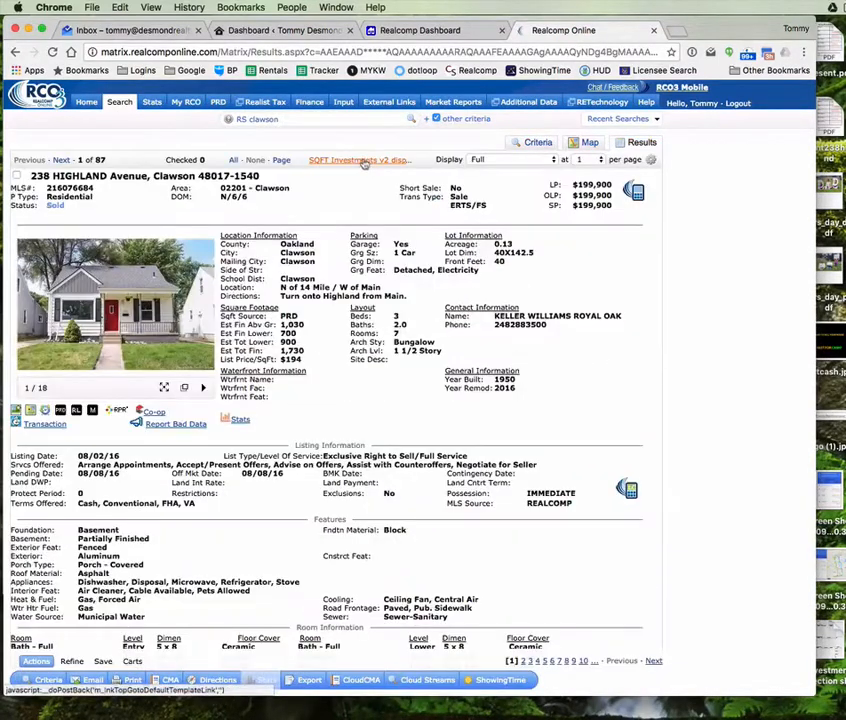
left_click(366, 164)
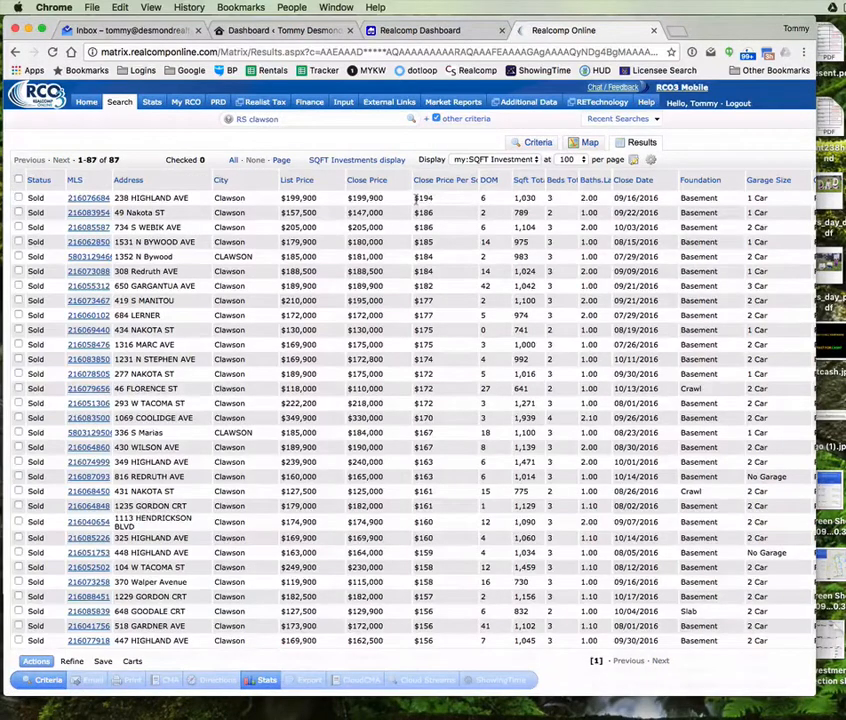
left_click_drag(416, 198, 433, 198)
scroll(493, 420, "down", 5)
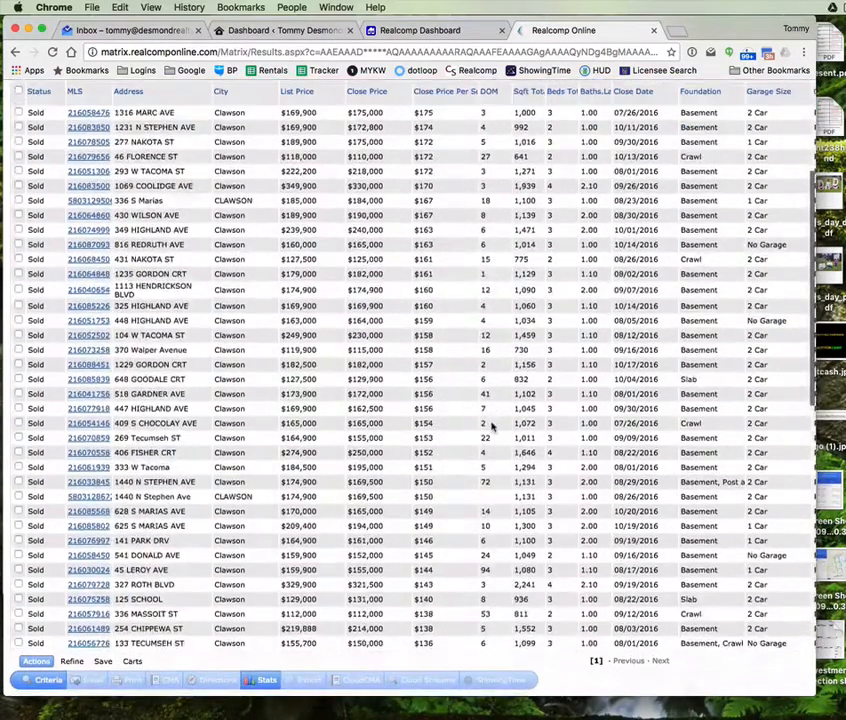
scroll(488, 430, "up", 10)
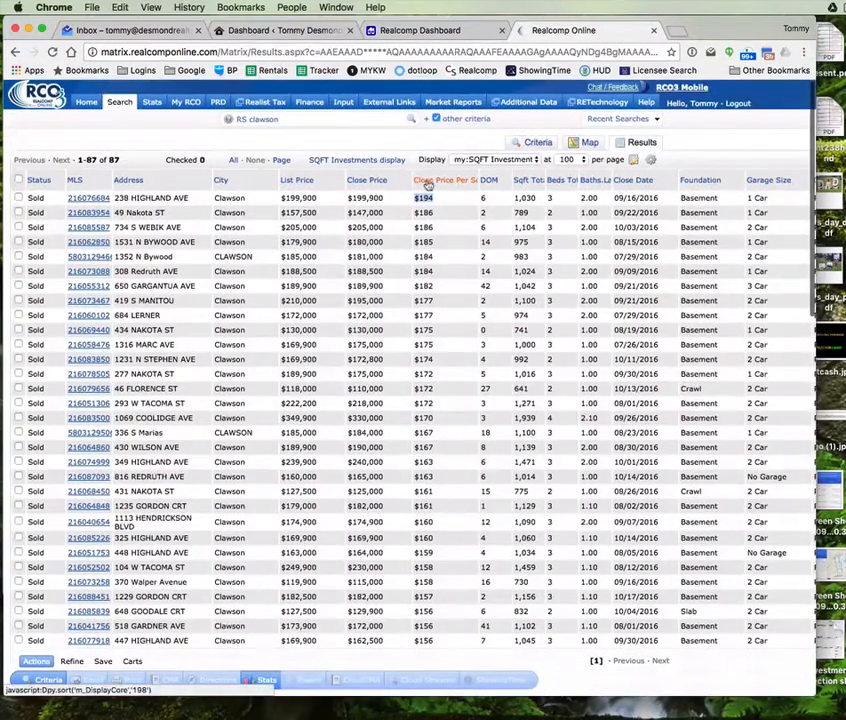
left_click(427, 181)
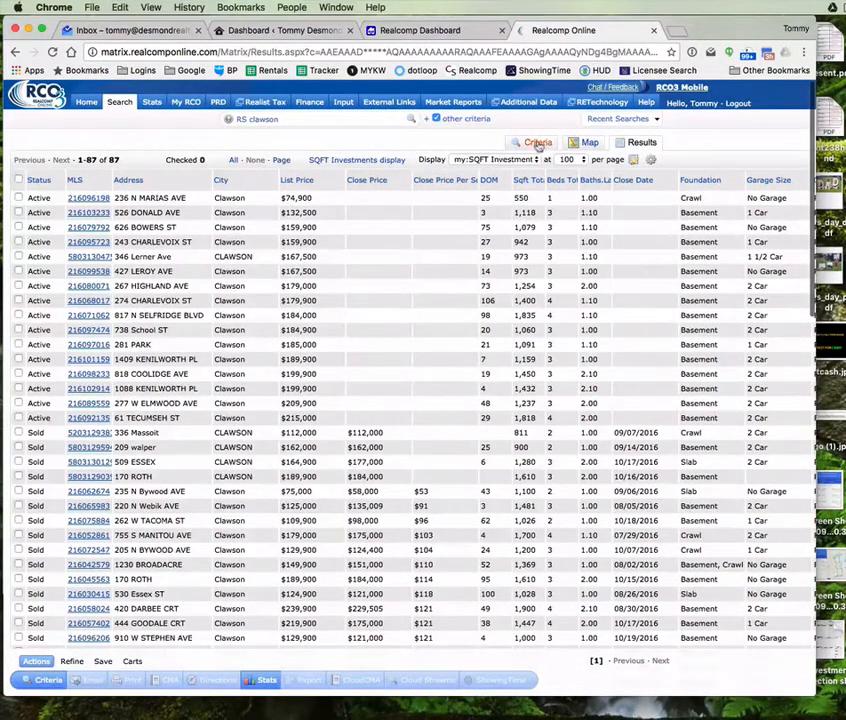
left_click(537, 143)
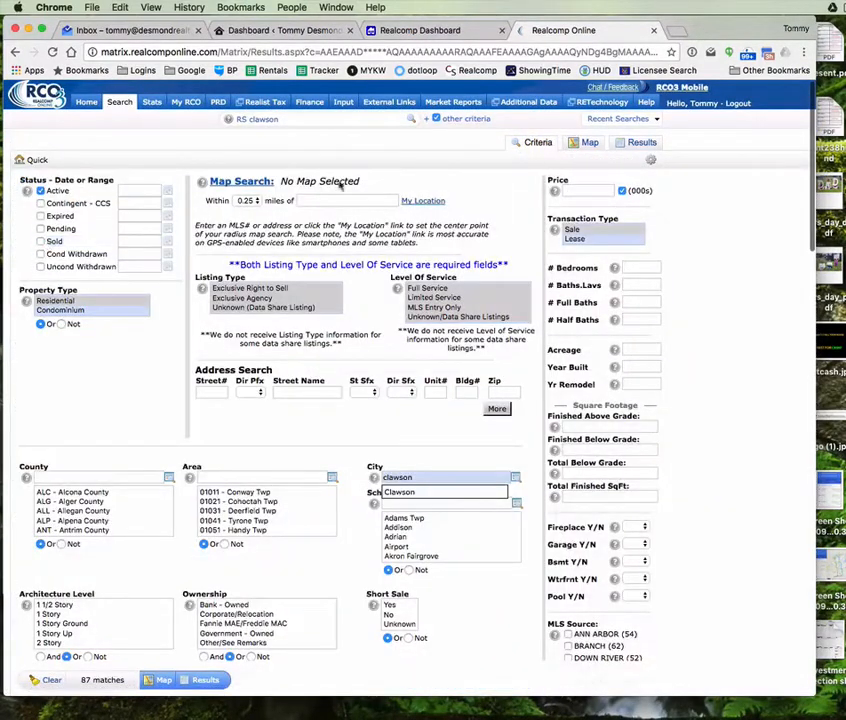
left_click(640, 142)
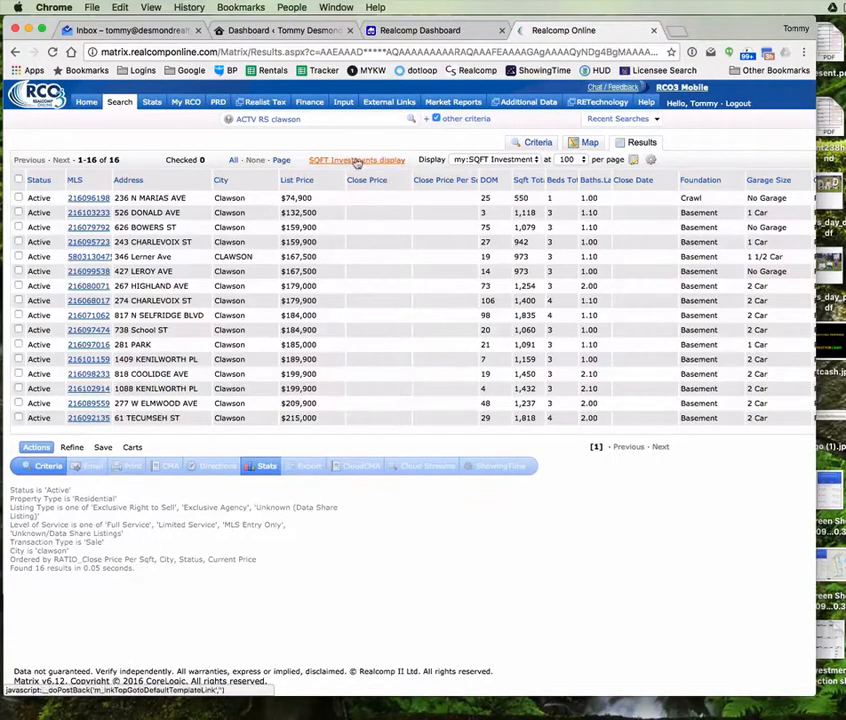
left_click(470, 159)
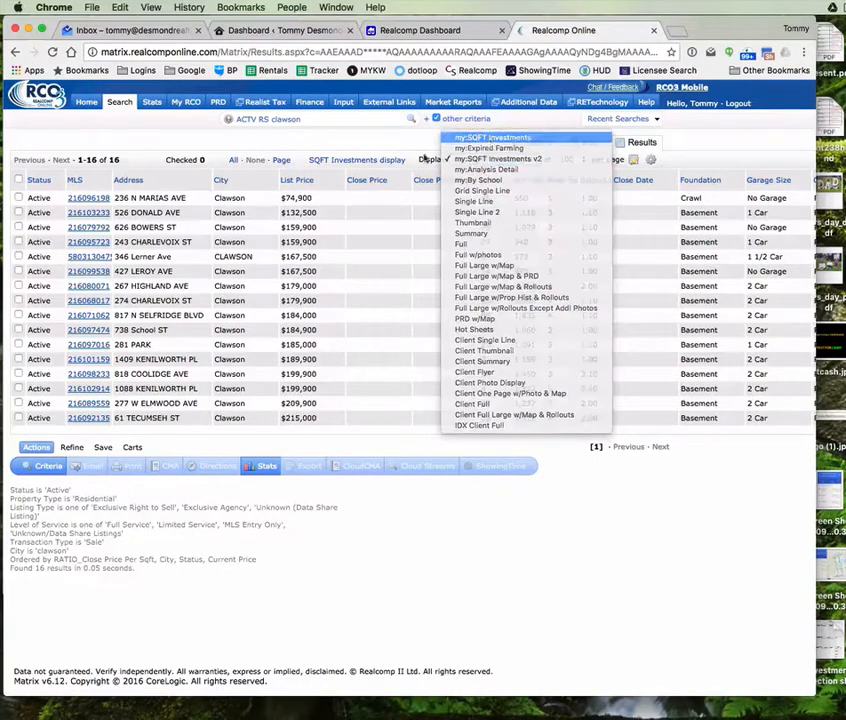
key("Return")
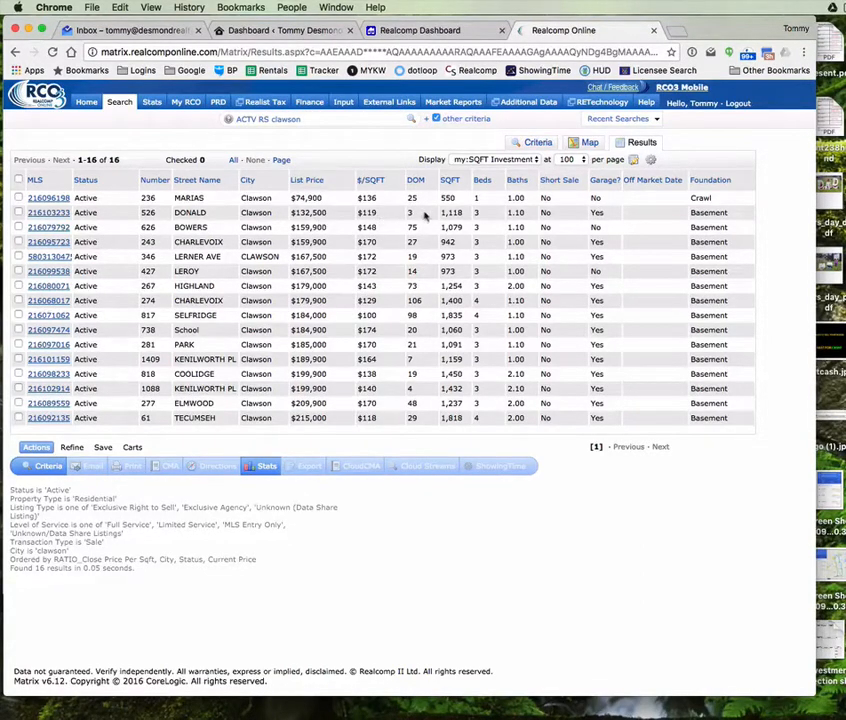
left_click(55, 213)
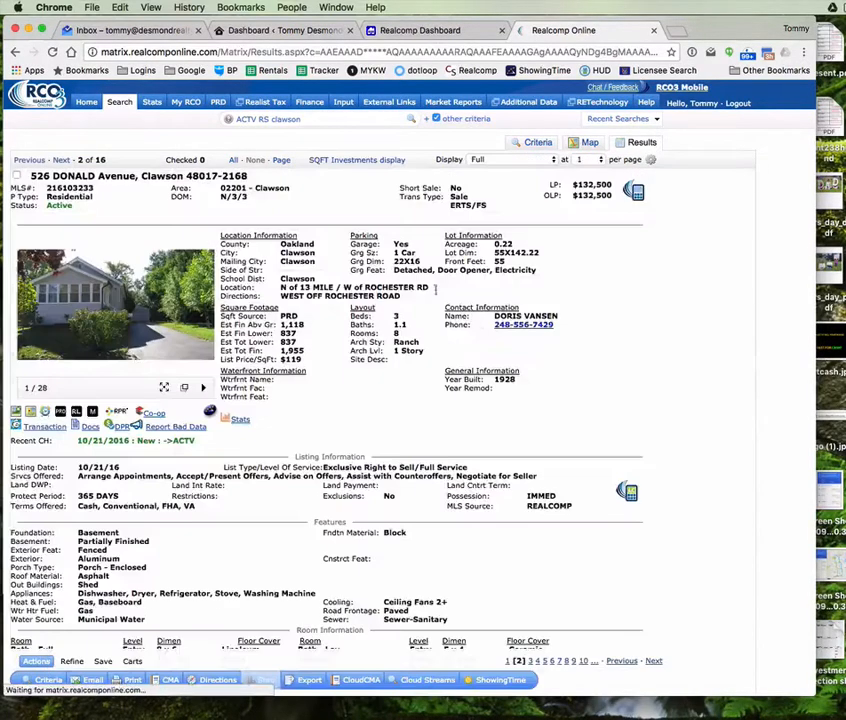
left_click(115, 300)
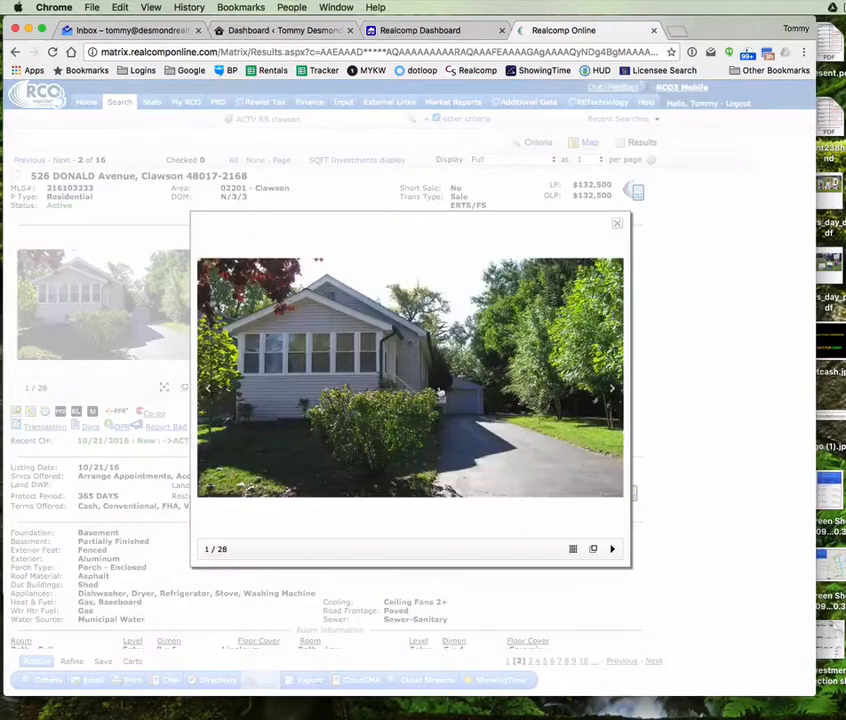
left_click(612, 390)
left_click(611, 389)
left_click(611, 389)
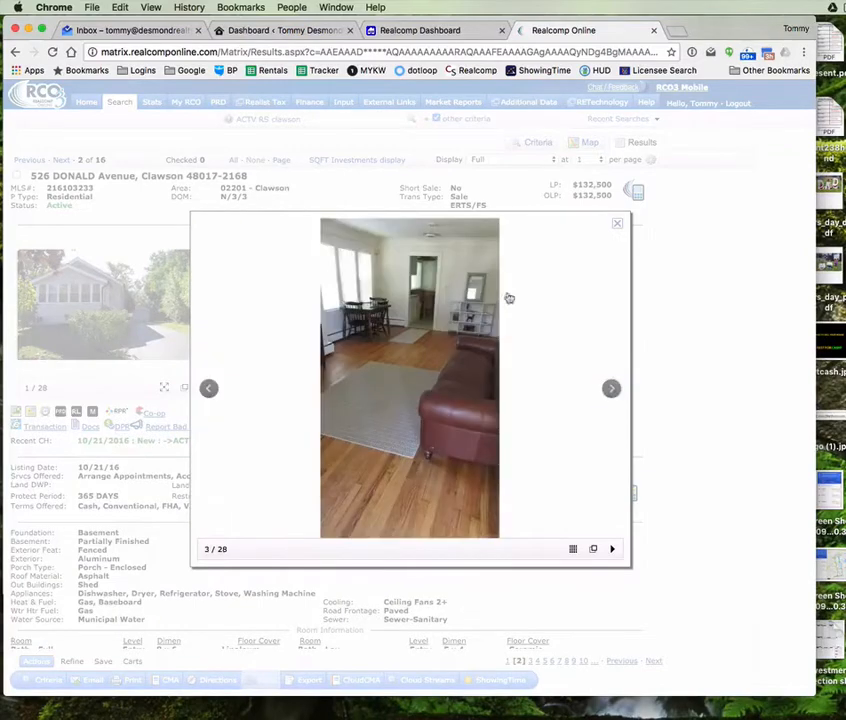
left_click(617, 222)
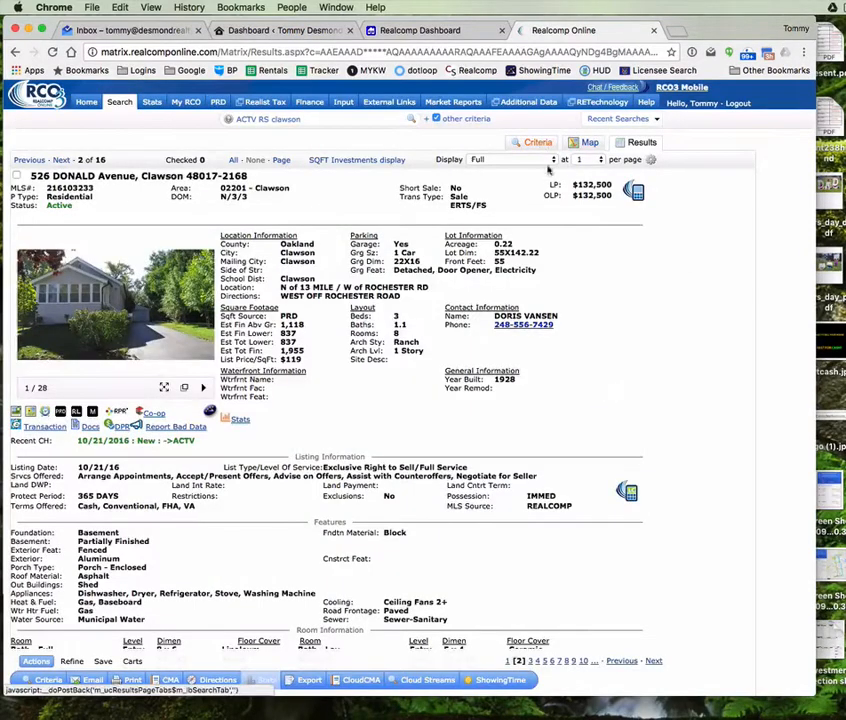
Step: Return to the 16 active Clawson listings in the SQFT Investments results table
left_click(538, 142)
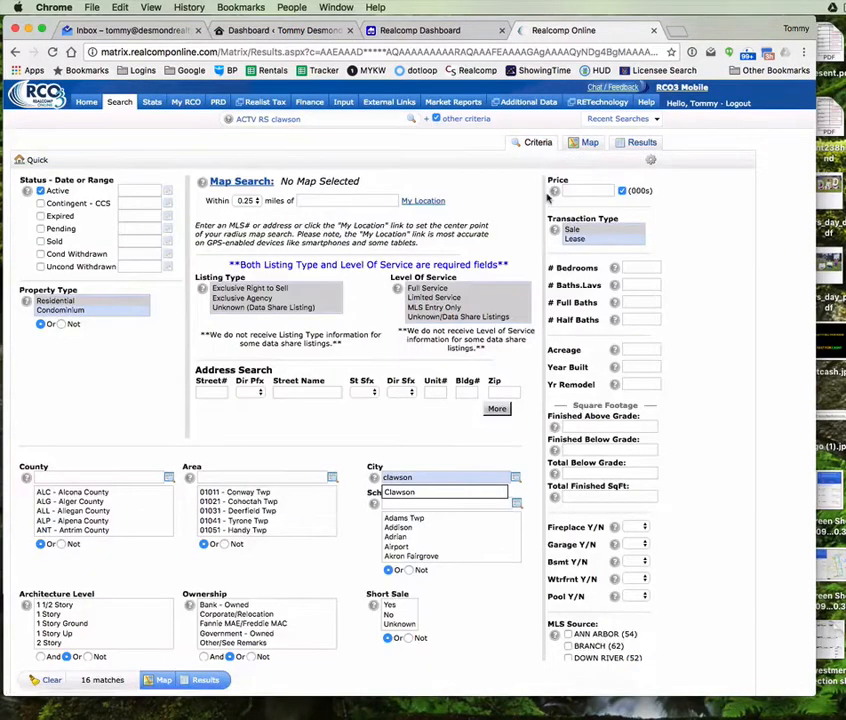
left_click(636, 143)
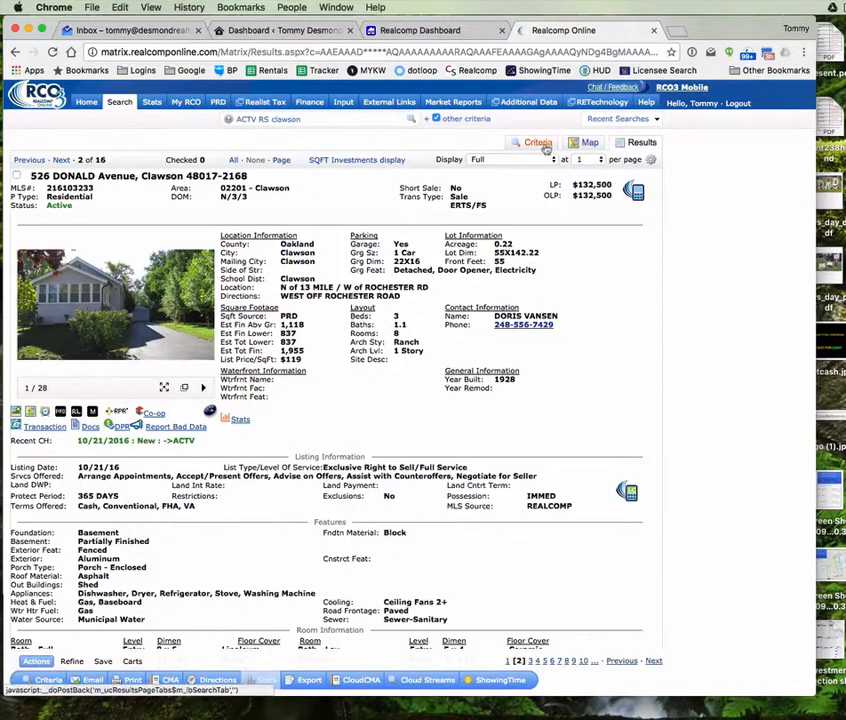
left_click(358, 161)
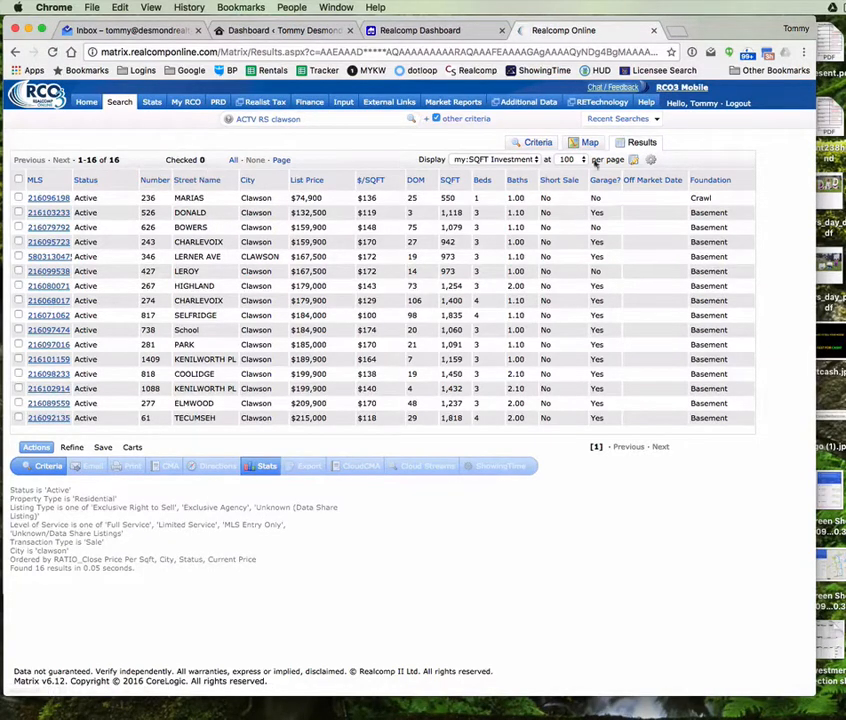
mouse_move(147, 106)
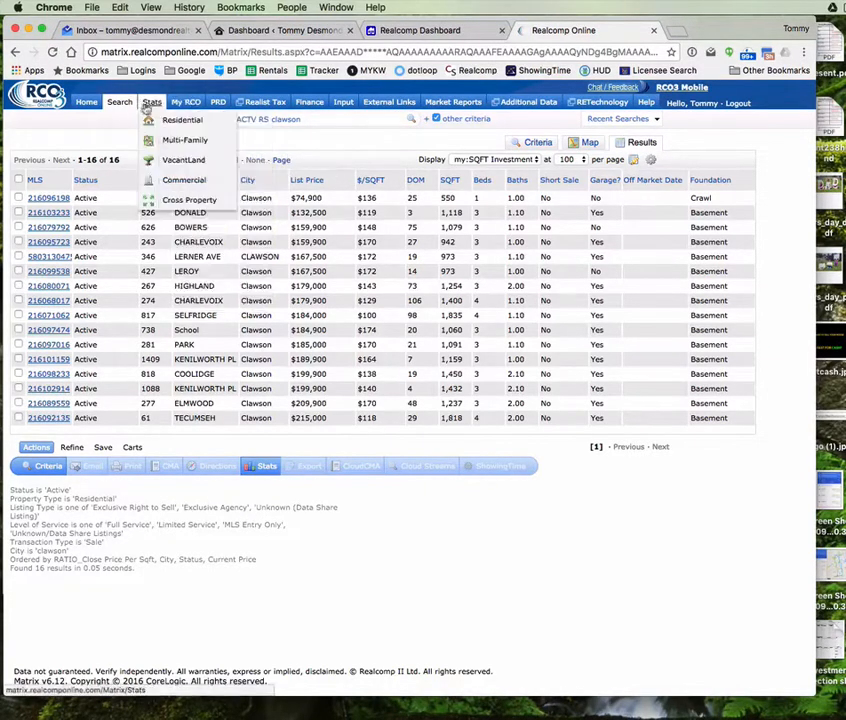
mouse_move(182, 104)
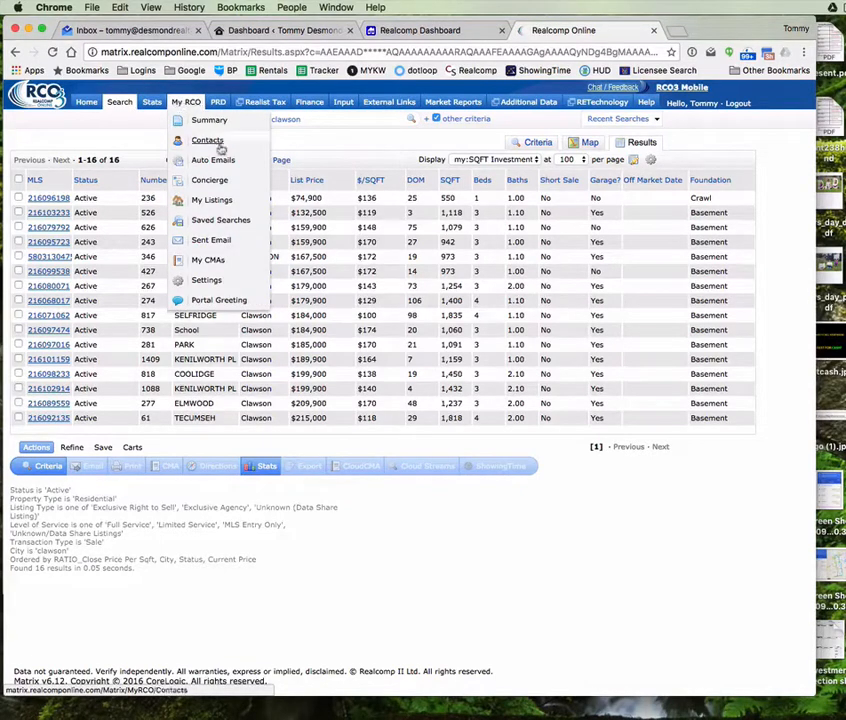
Step: Open the My RCO Settings page that lists hot sheets, custom displays and custom exports
left_click(271, 285)
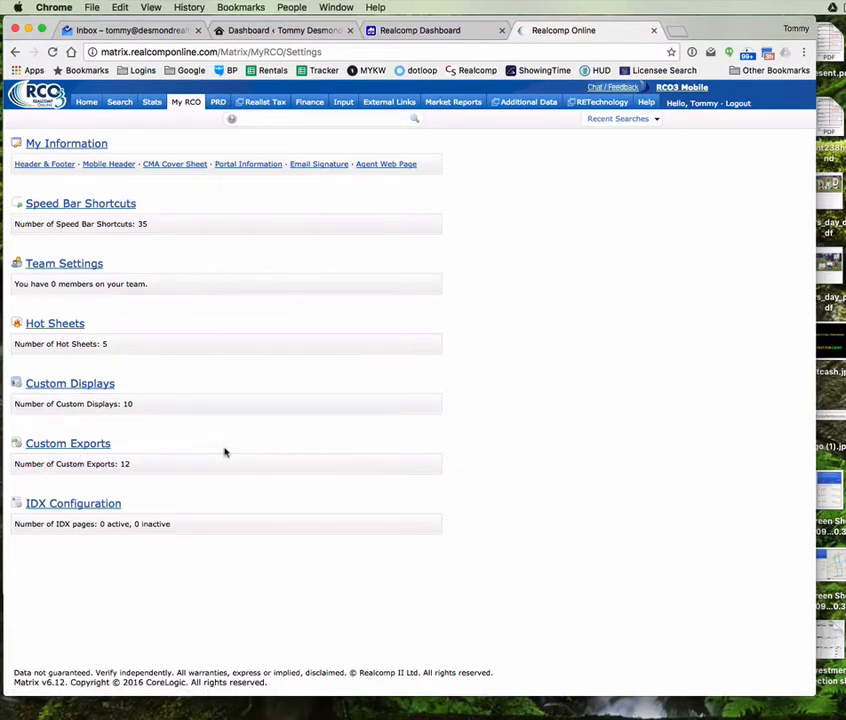
Step: In Custom Displays, keep Residential as the property type and start adding a new display
left_click(72, 390)
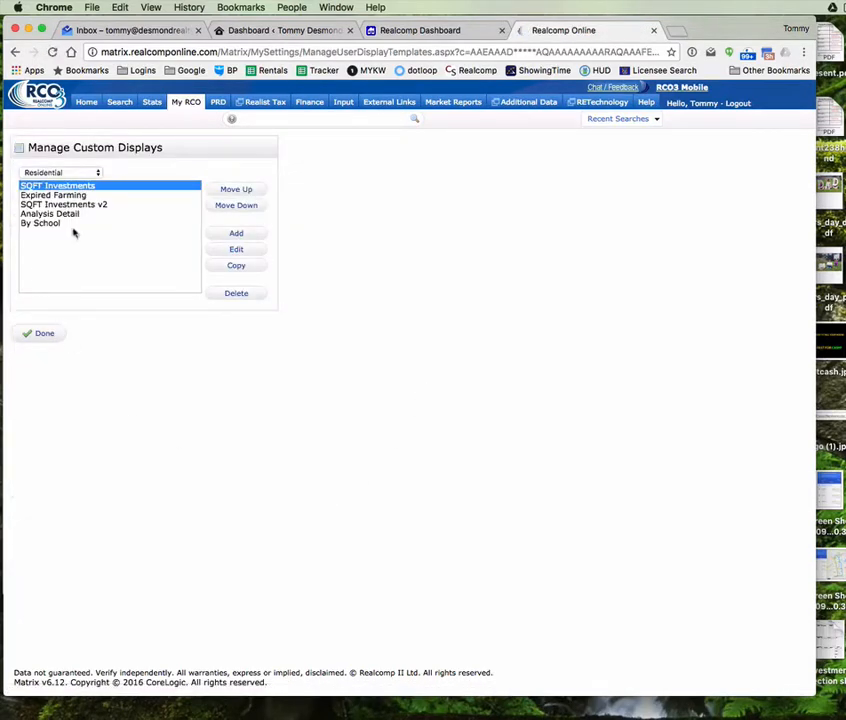
left_click(65, 175)
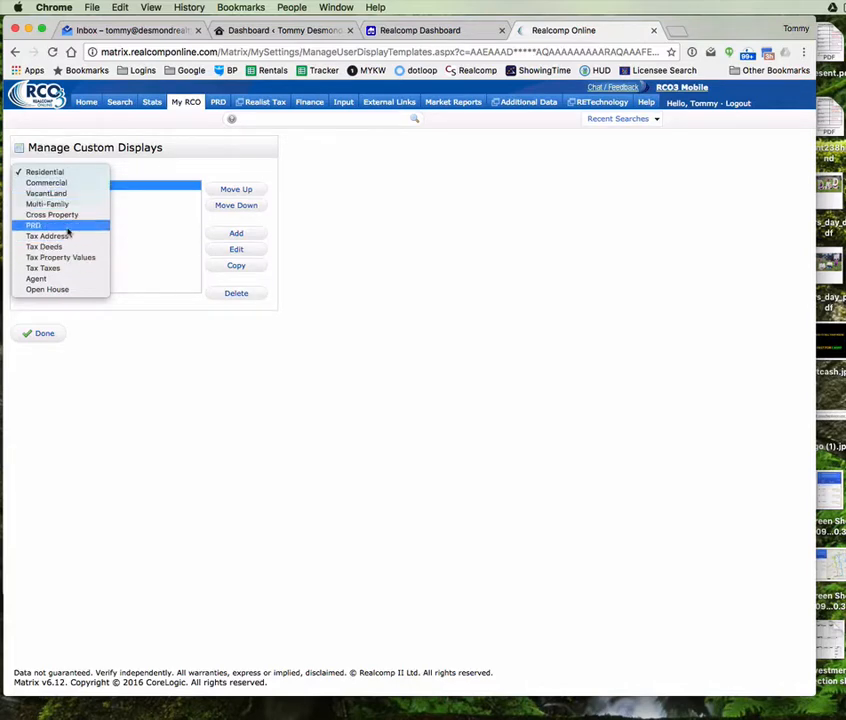
left_click(162, 166)
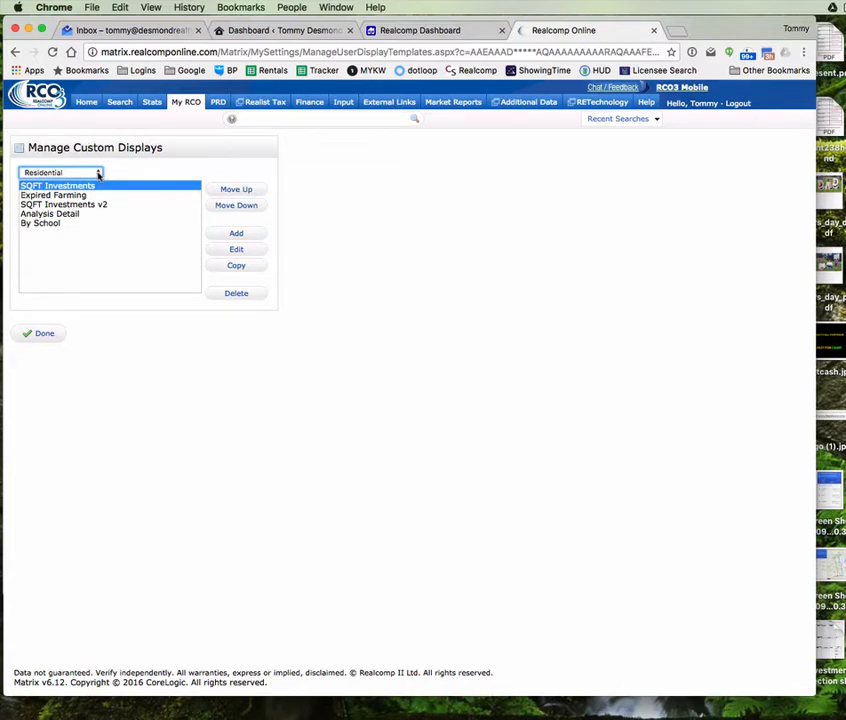
left_click(99, 174)
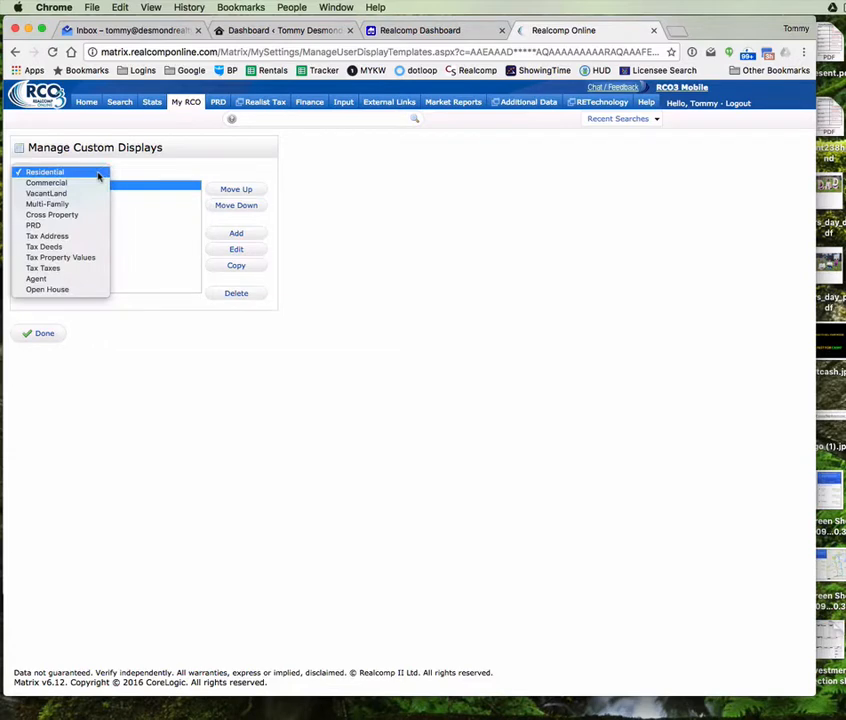
left_click(44, 173)
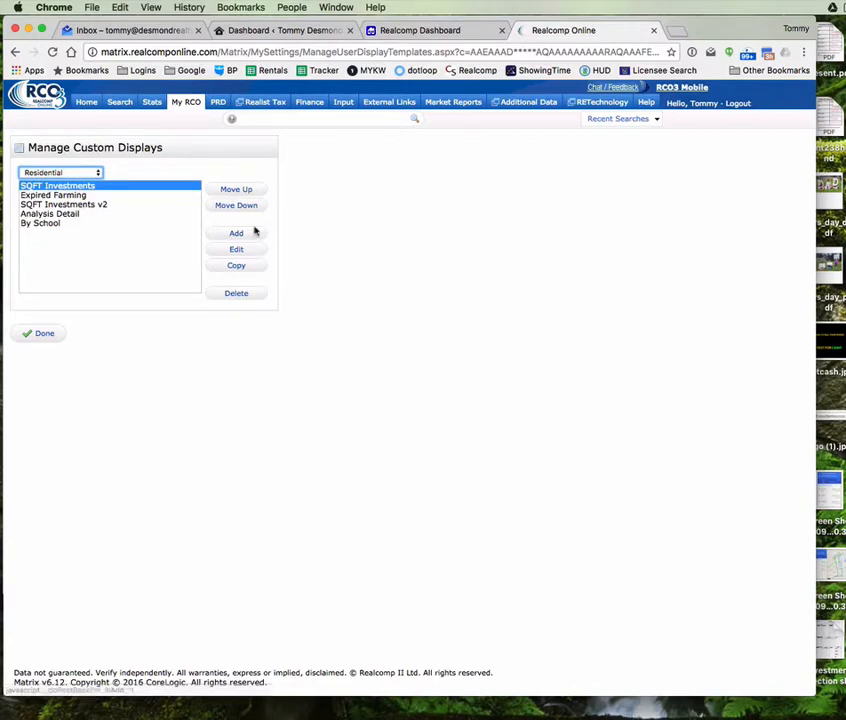
left_click(237, 250)
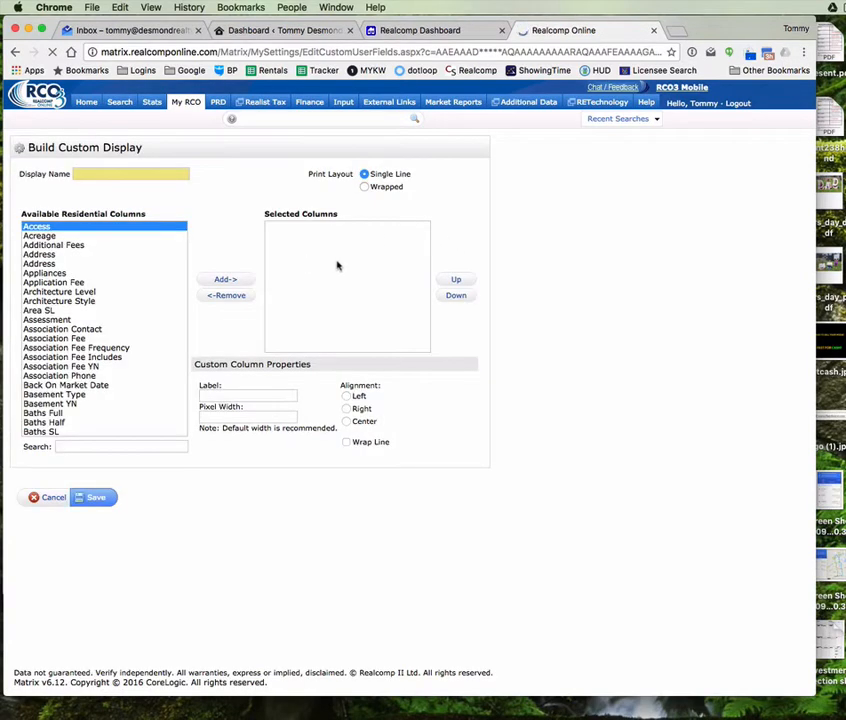
Step: Name the new residential display 'Land Contracts' and browse the available columns for the land contract fields
left_click(91, 173)
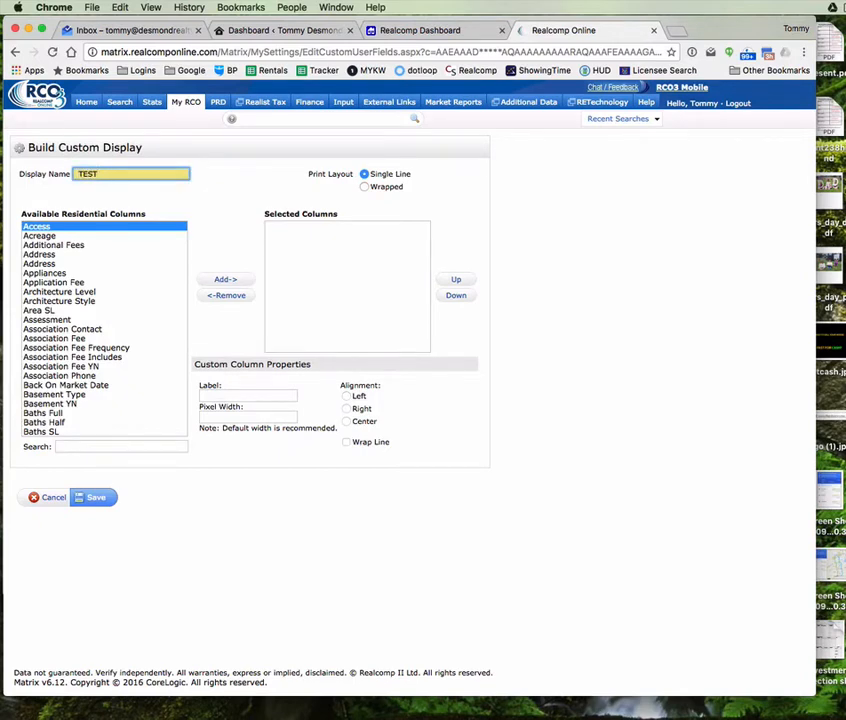
scroll(97, 253, "down", 3)
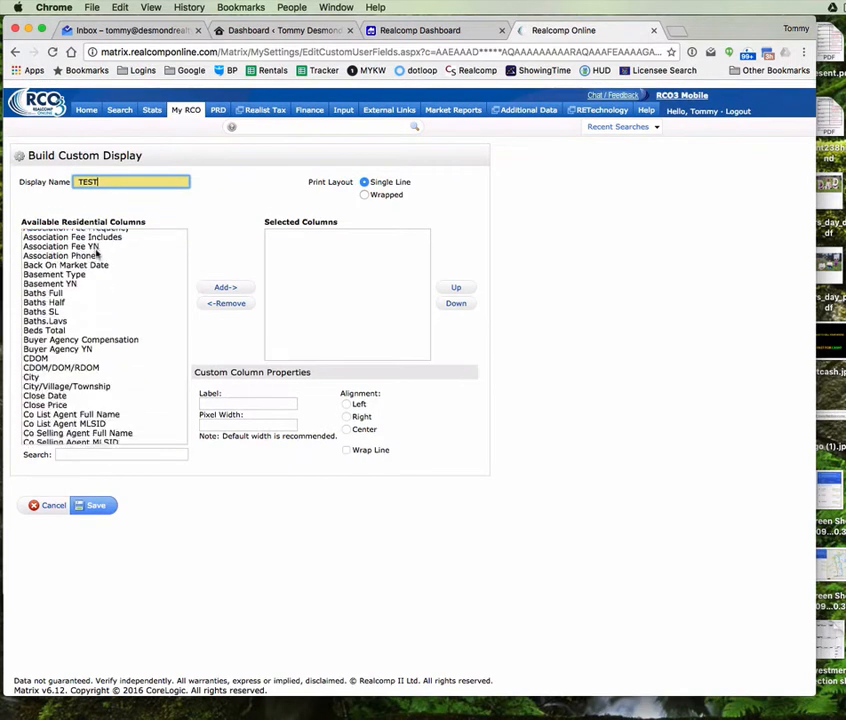
scroll(97, 253, "down", 15)
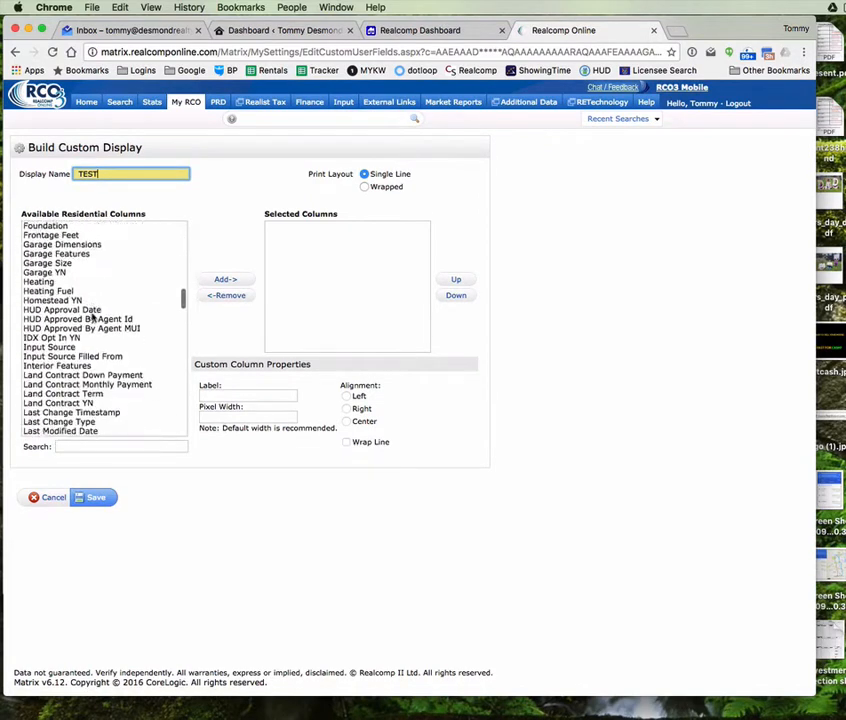
scroll(92, 318, "down", 10)
scroll(99, 318, "down", 10)
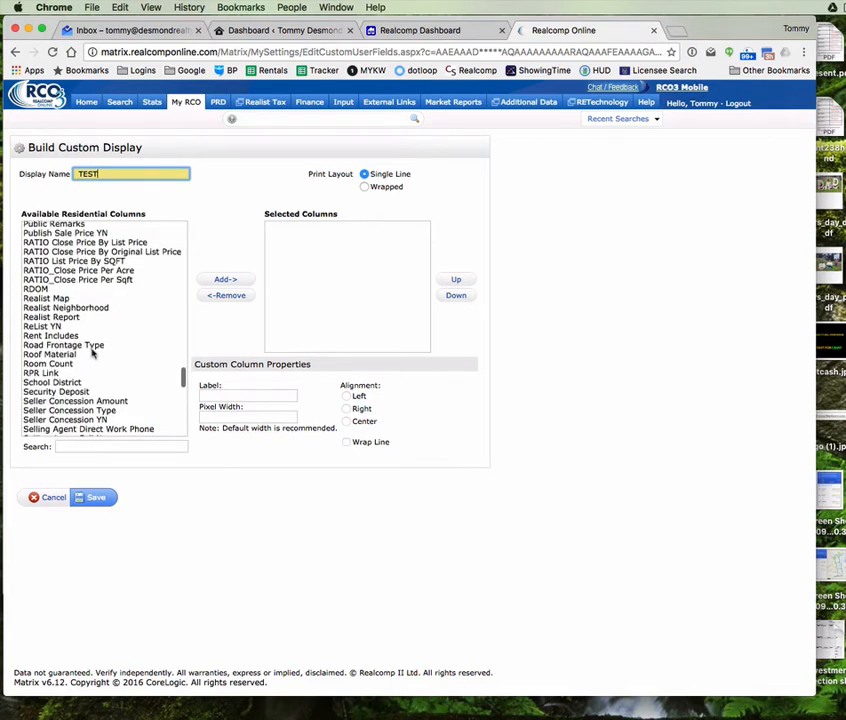
scroll(92, 350, "down", 10)
scroll(93, 352, "down", 5)
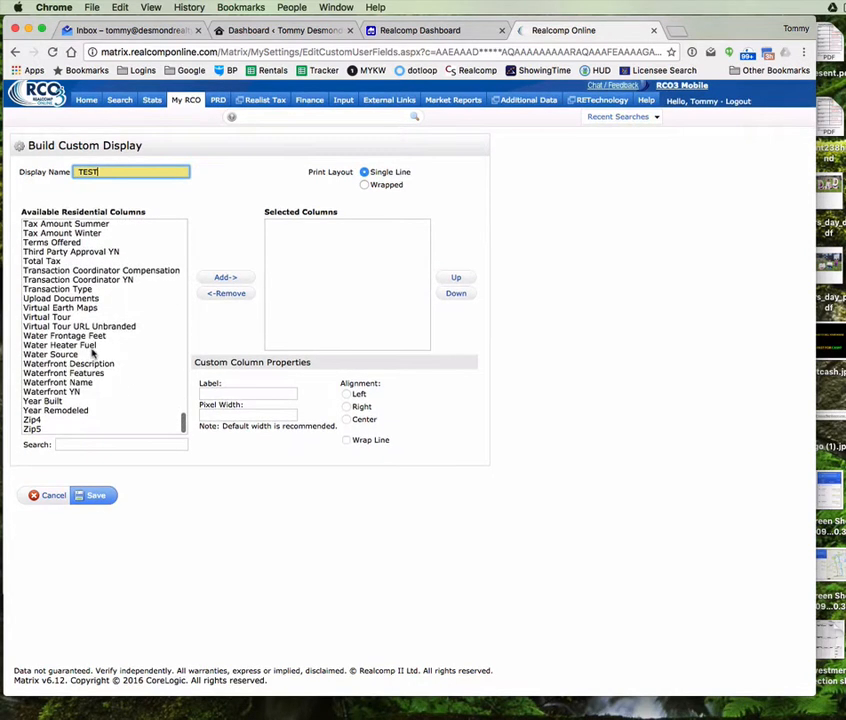
scroll(90, 345, "up", 6)
scroll(86, 316, "up", 15)
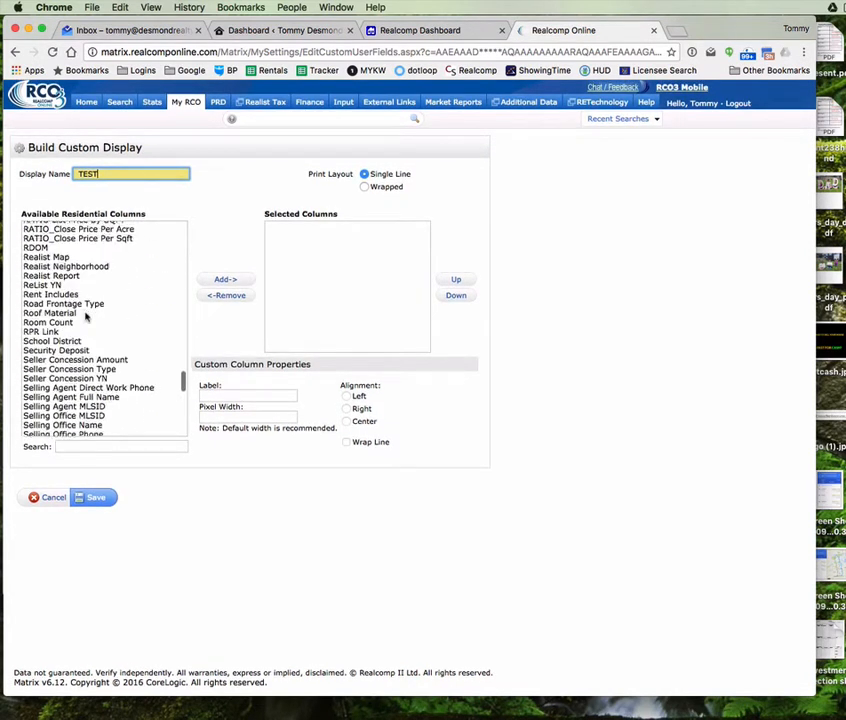
scroll(88, 318, "up", 10)
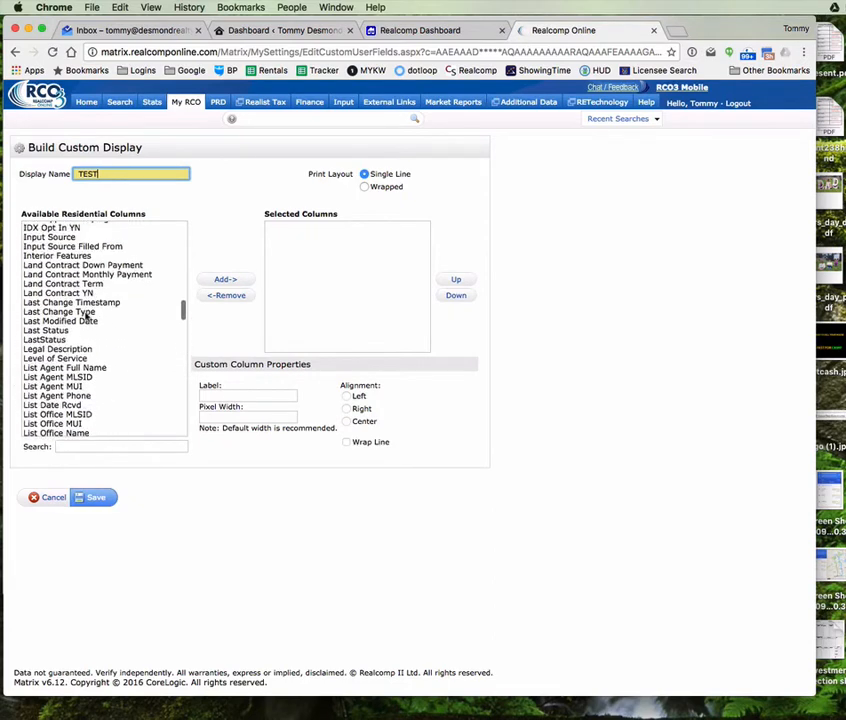
scroll(88, 325, "down", 5)
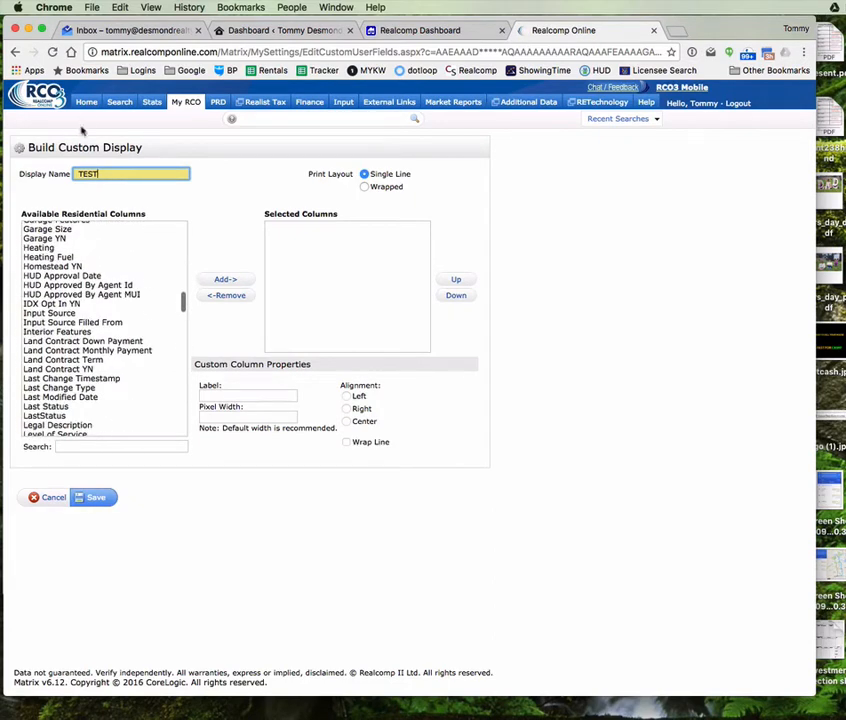
type("Land Contracts")
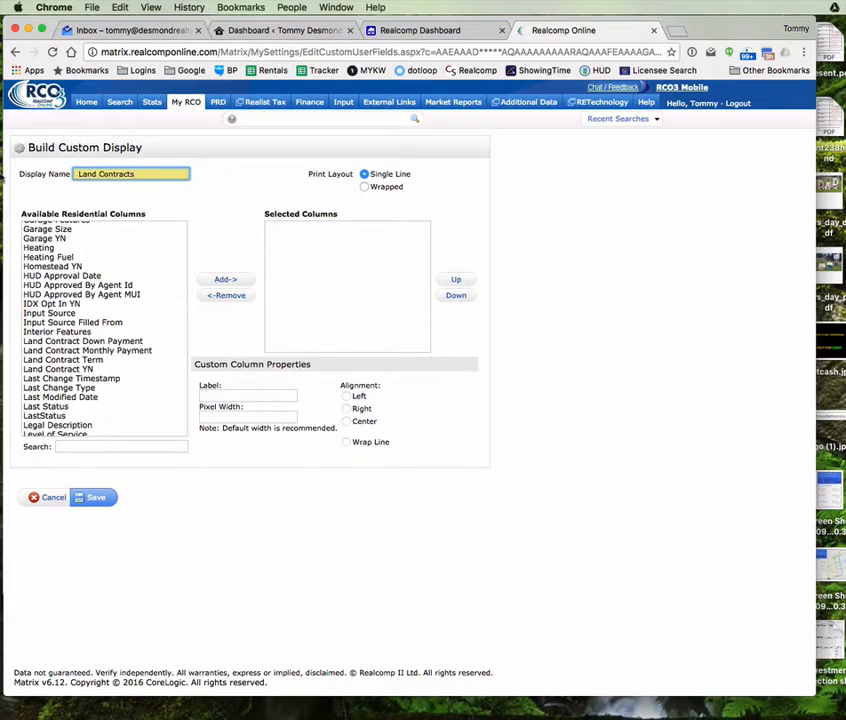
Step: Add the four Land Contract columns, starting with Land Contract Down Payment, to the display
left_click(64, 341)
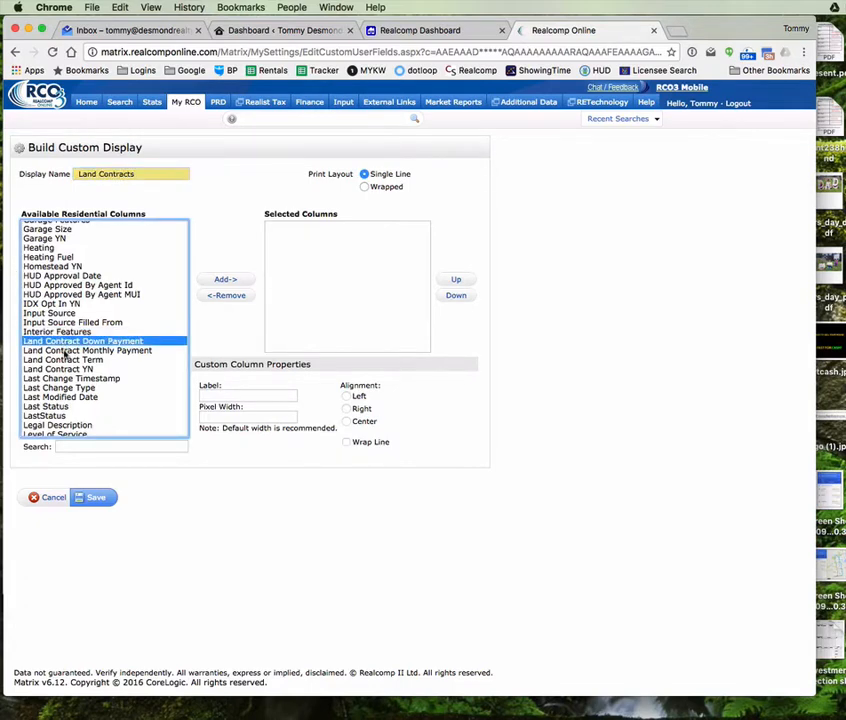
left_click(60, 369, "shift")
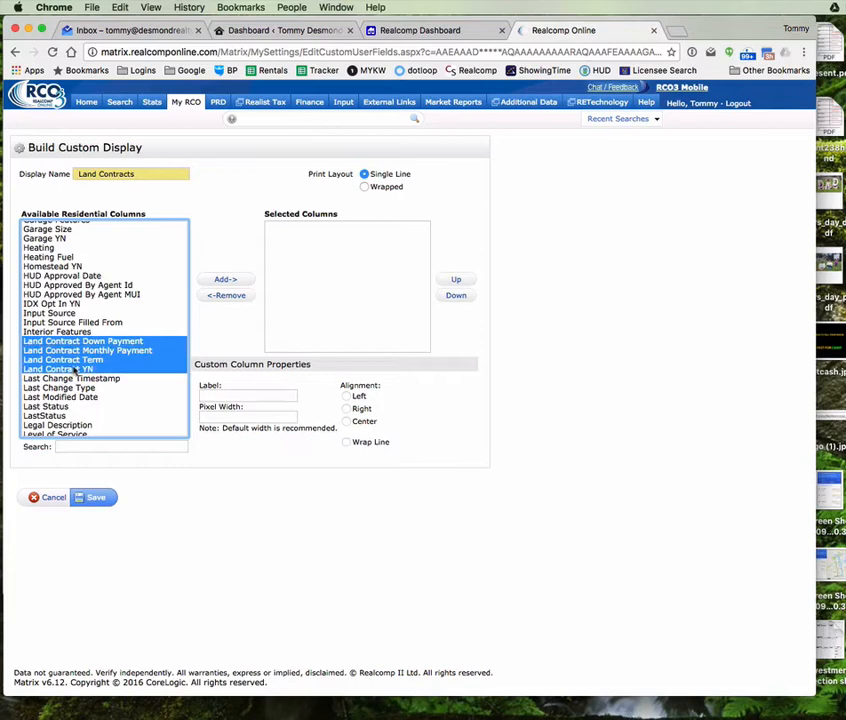
left_click(224, 279)
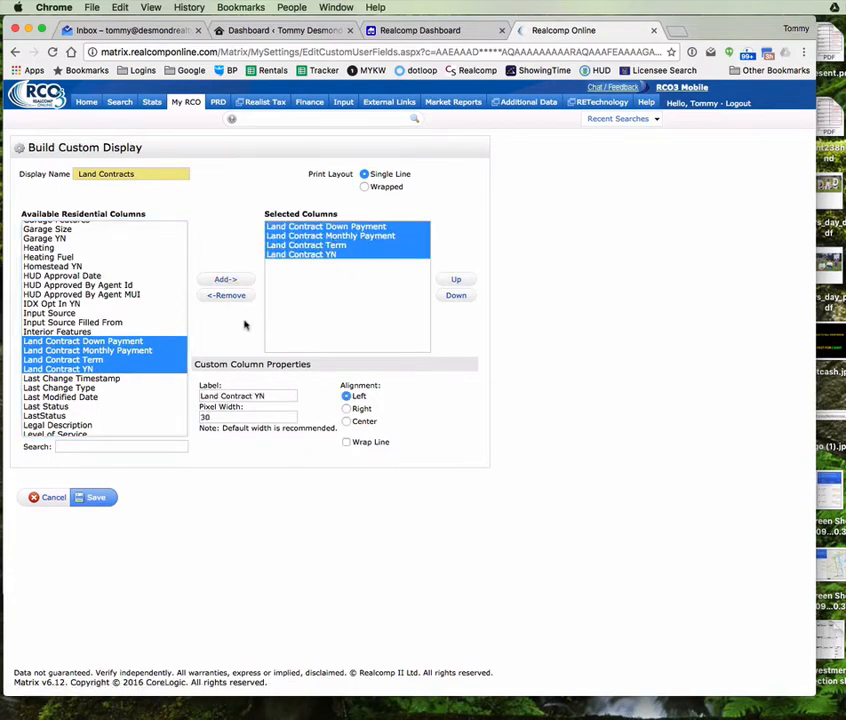
scroll(60, 372, "down", 5)
scroll(57, 367, "up", 10)
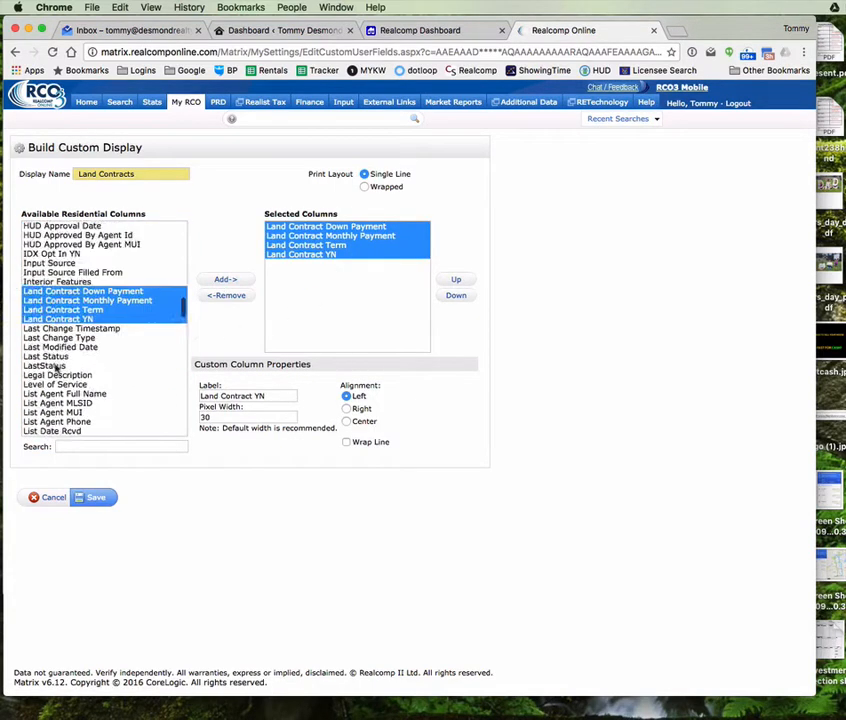
scroll(52, 240, "up", 10)
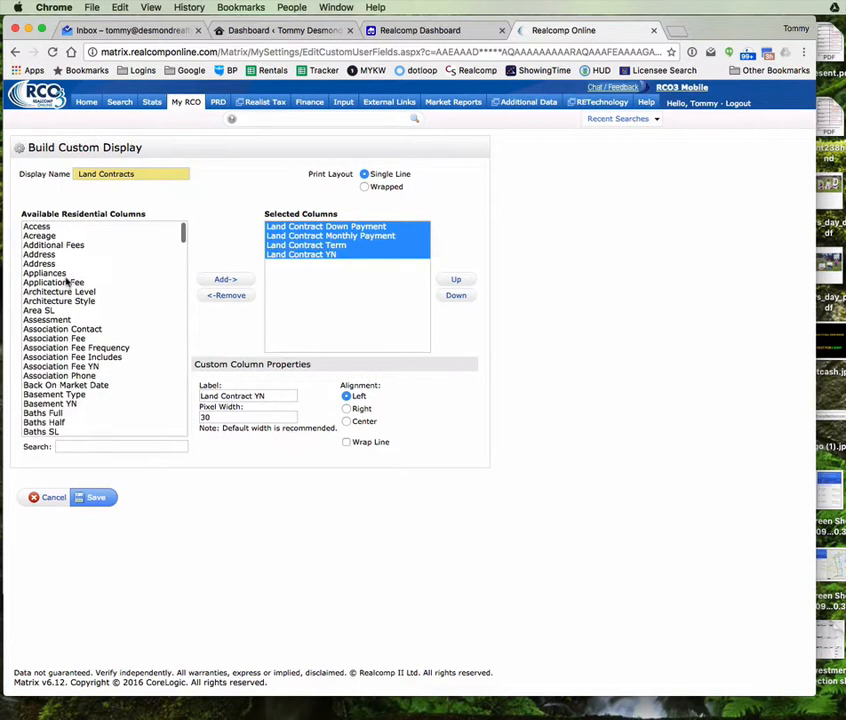
Step: Add the MLS Link to Full column and move it up to be the first column
left_click(50, 291)
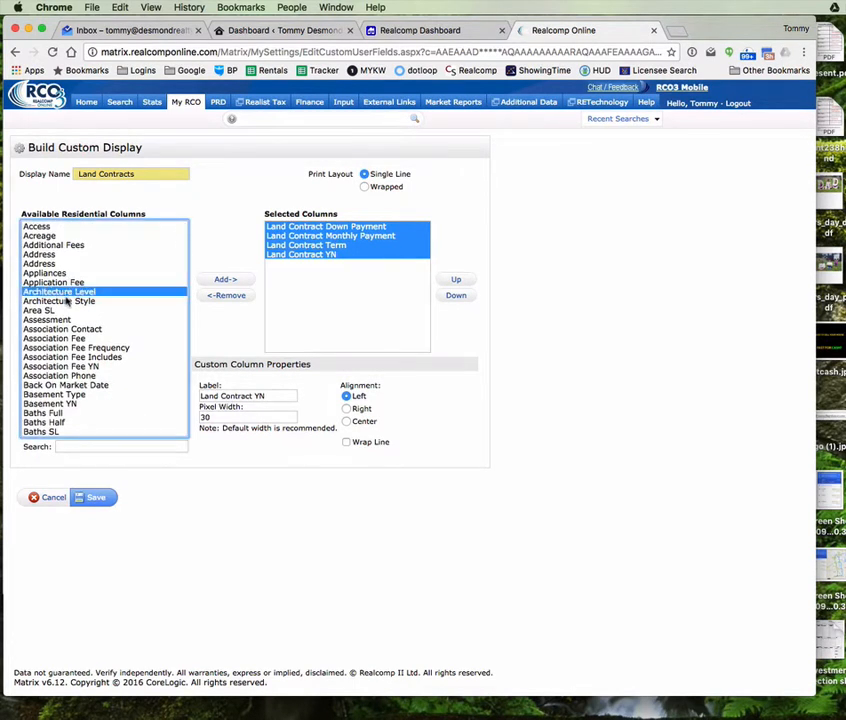
key("m")
scroll(68, 305, "up", 2)
scroll(70, 310, "down", 5)
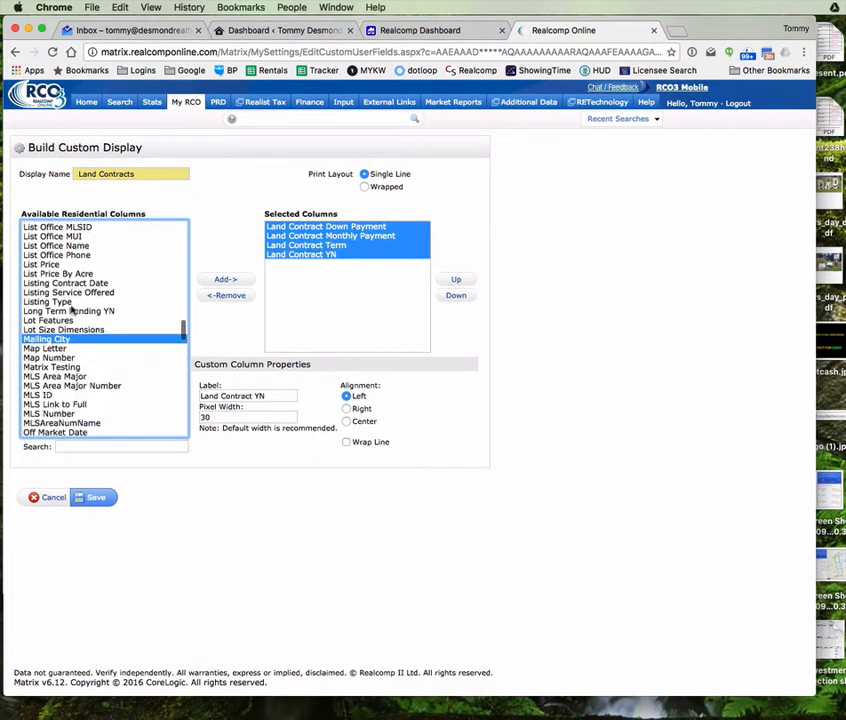
scroll(42, 357, "down", 3)
left_click(55, 368)
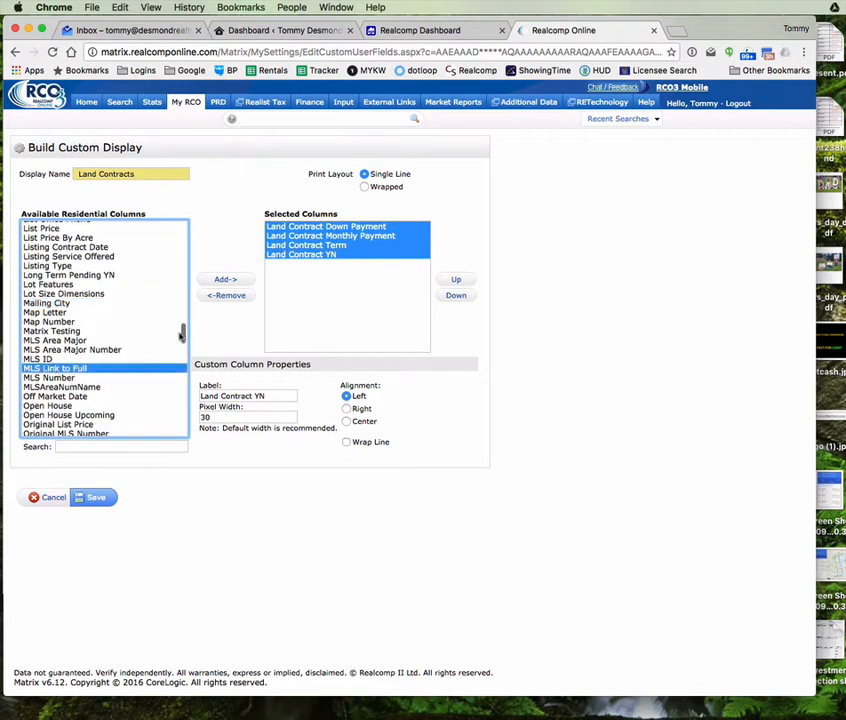
left_click(225, 281)
left_click(455, 280)
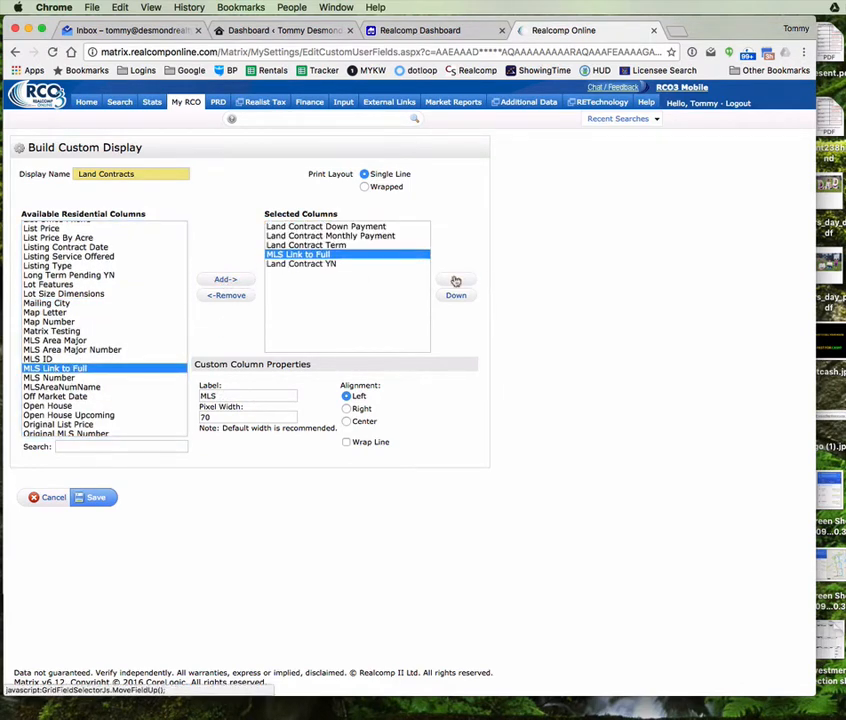
left_click(456, 281)
left_click(456, 283)
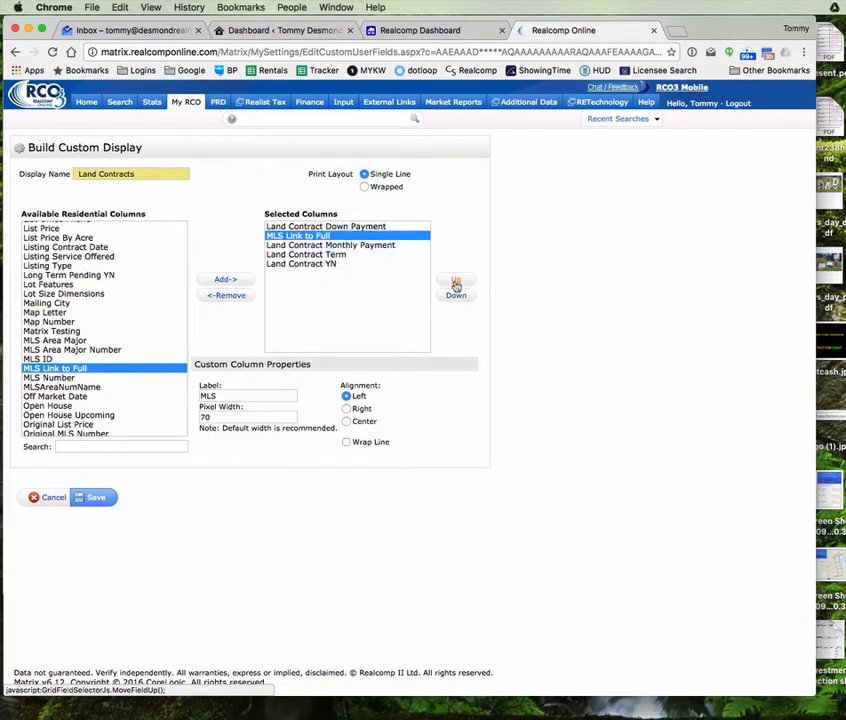
left_click(456, 283)
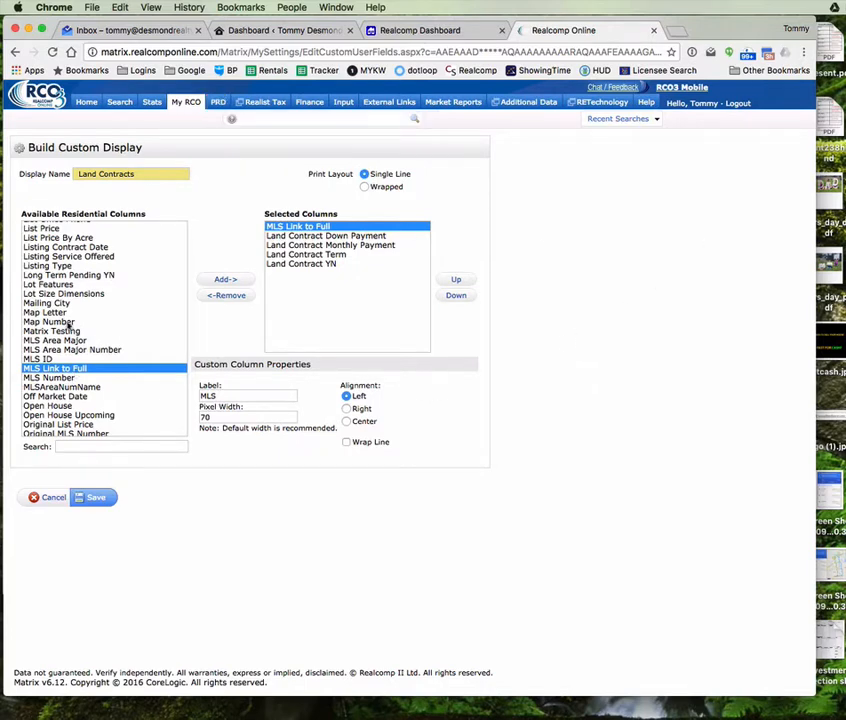
Step: Add the RATIO List Price By SQFT column to the display
scroll(73, 343, "up", 5)
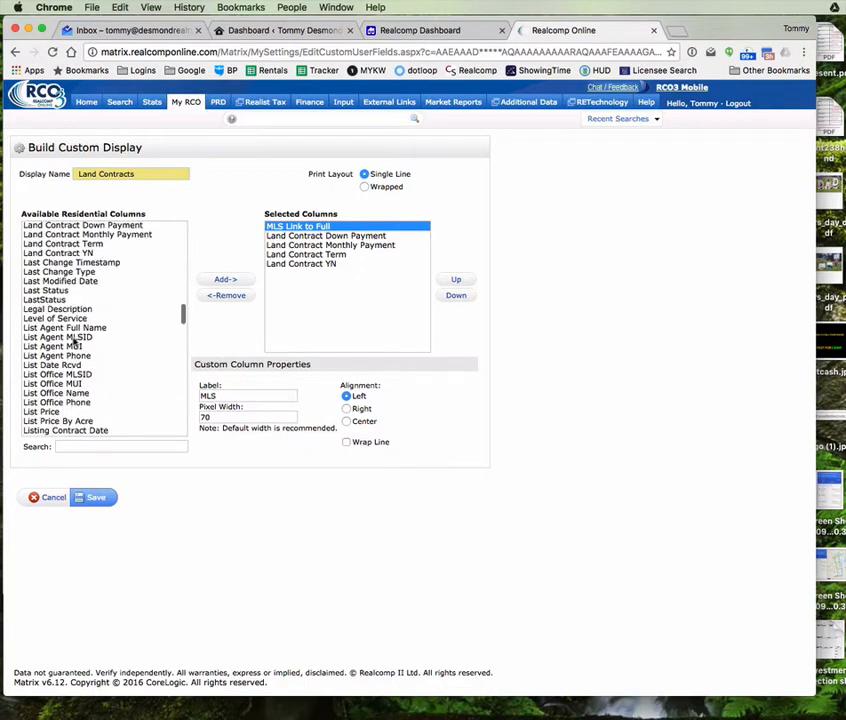
scroll(72, 360, "down", 15)
scroll(66, 368, "down", 3)
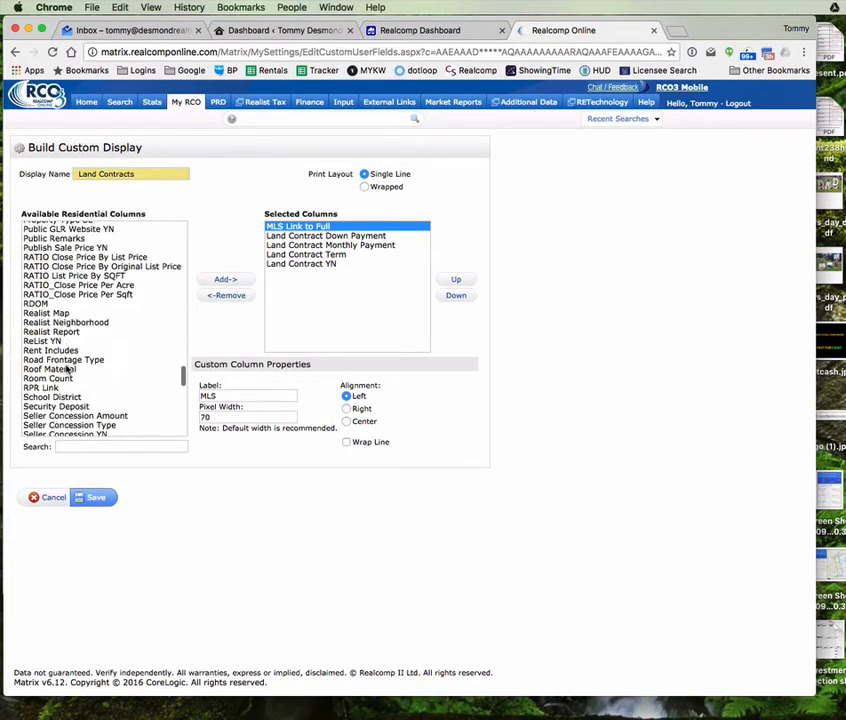
scroll(67, 371, "up", 3)
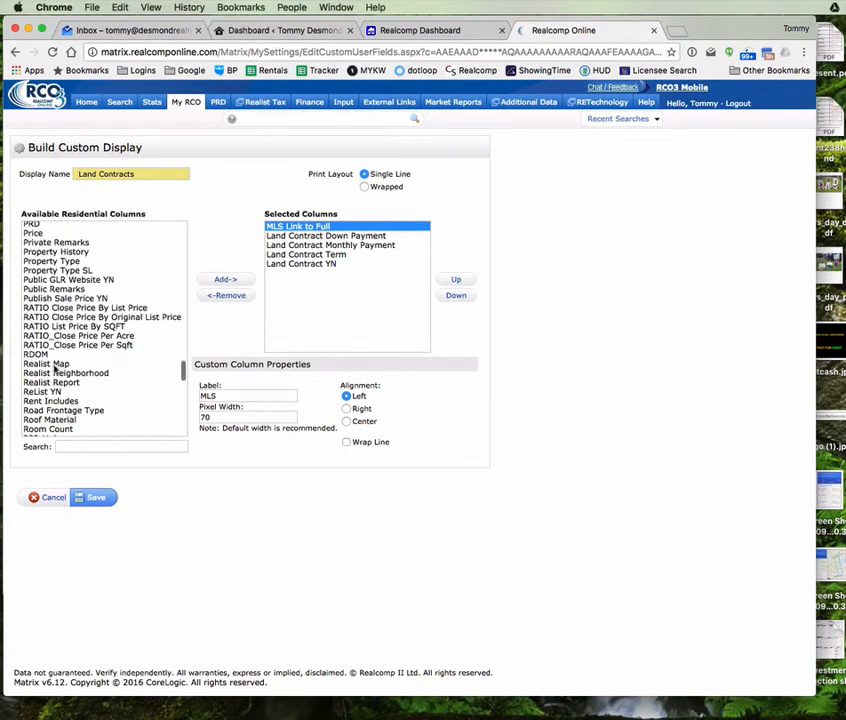
left_click(77, 328)
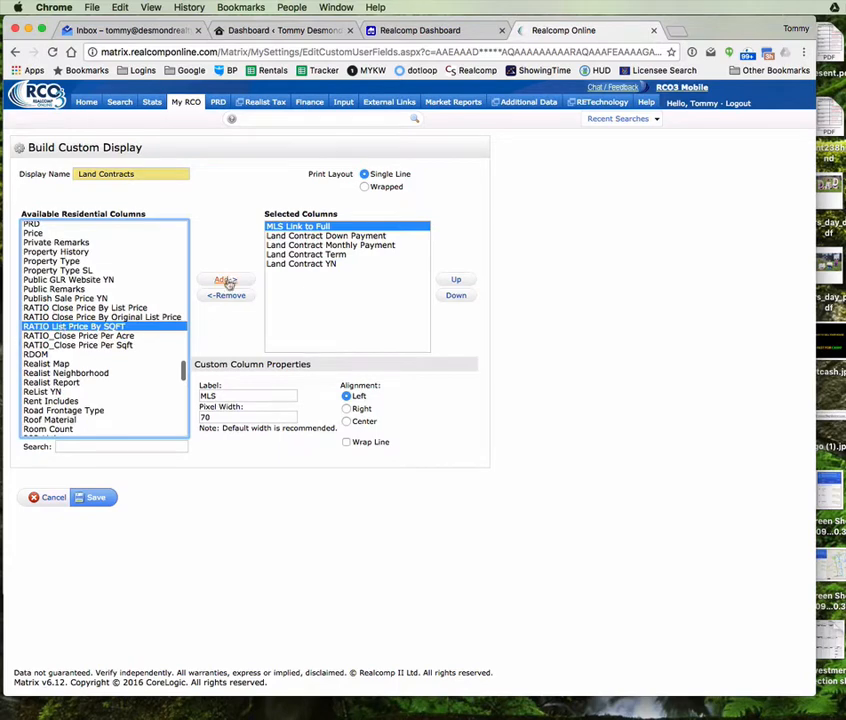
left_click(393, 263)
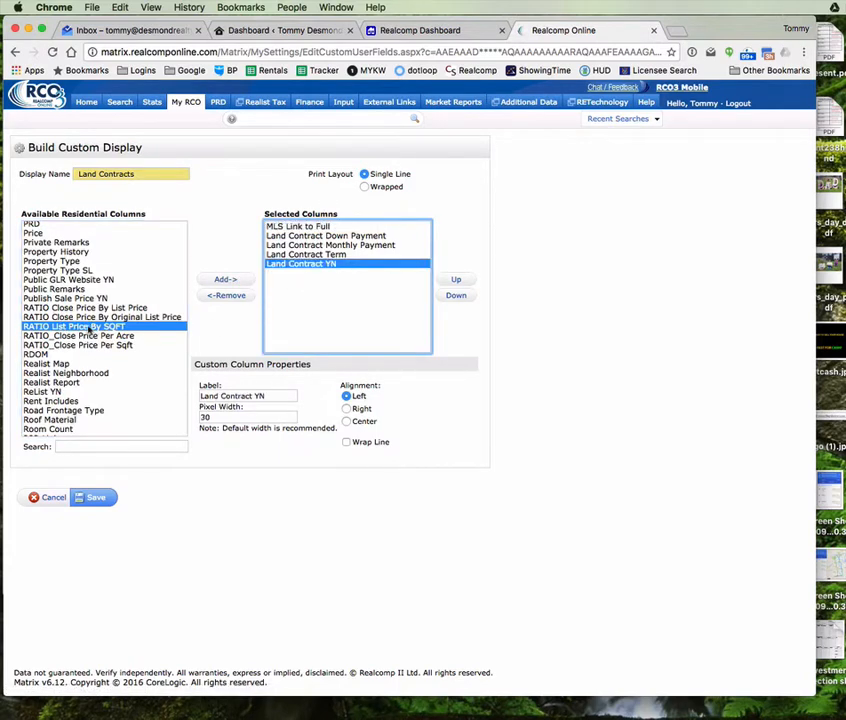
left_click(90, 330)
left_click(226, 282)
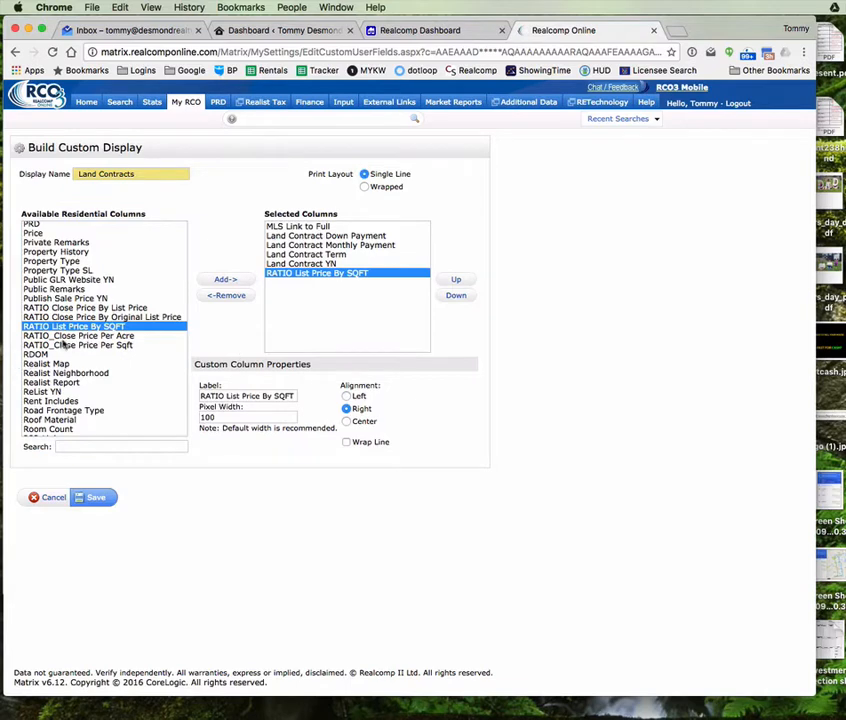
Step: Add the Address and City columns to the display
scroll(63, 343, "up", 15)
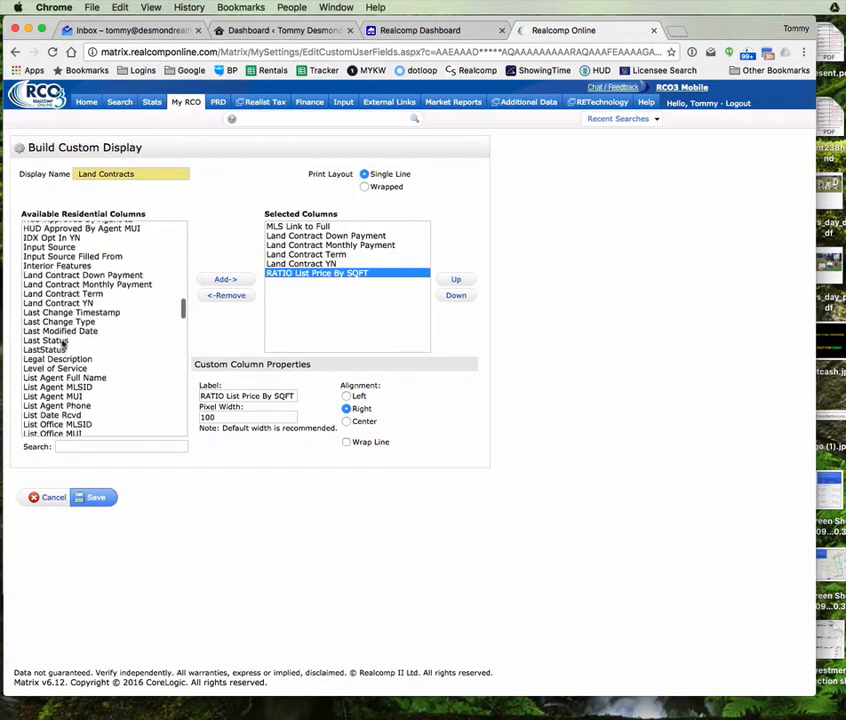
scroll(63, 343, "up", 20)
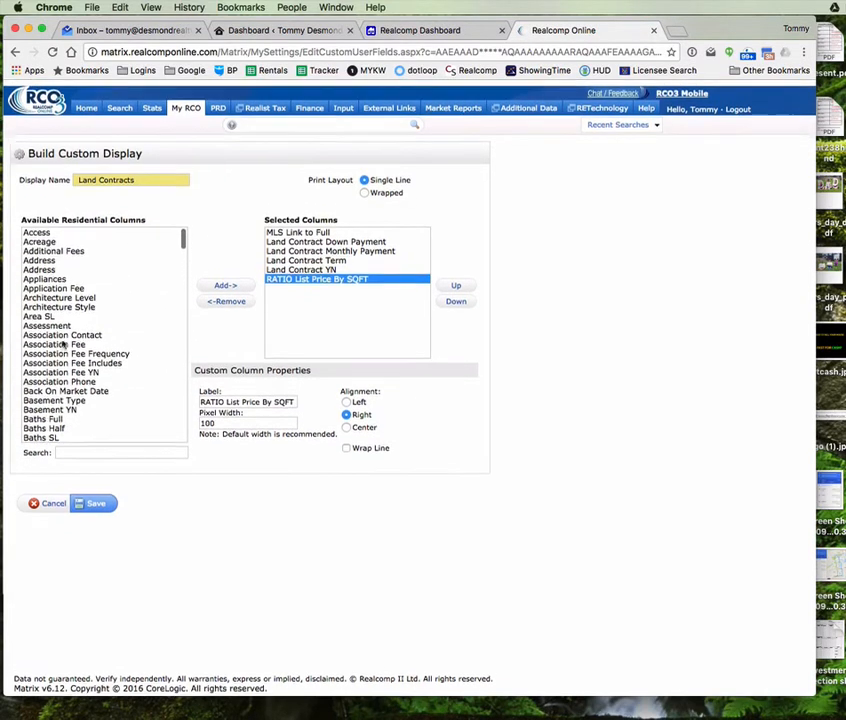
left_click(38, 228)
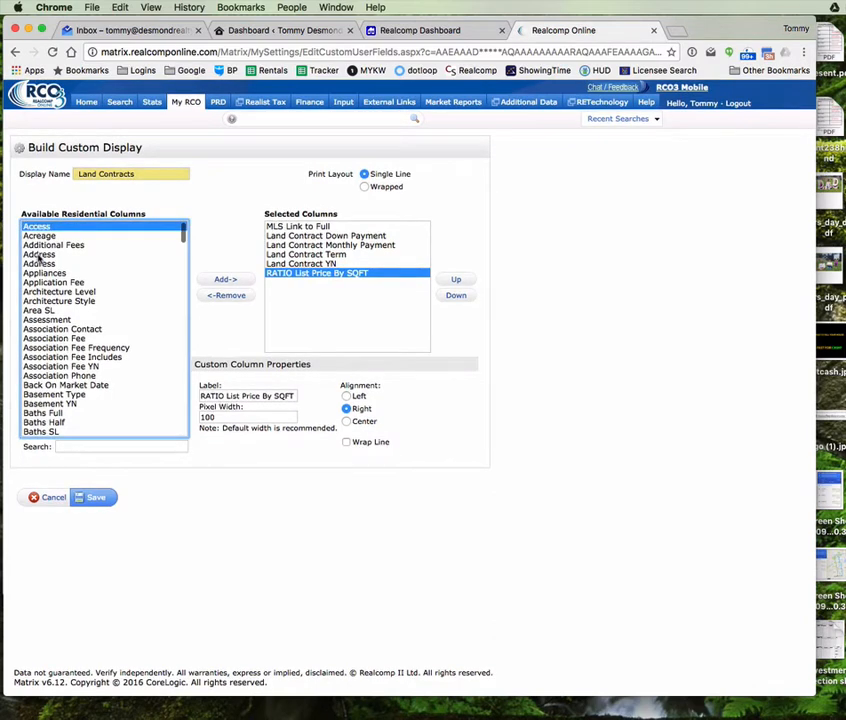
left_click(38, 255)
left_click(228, 280)
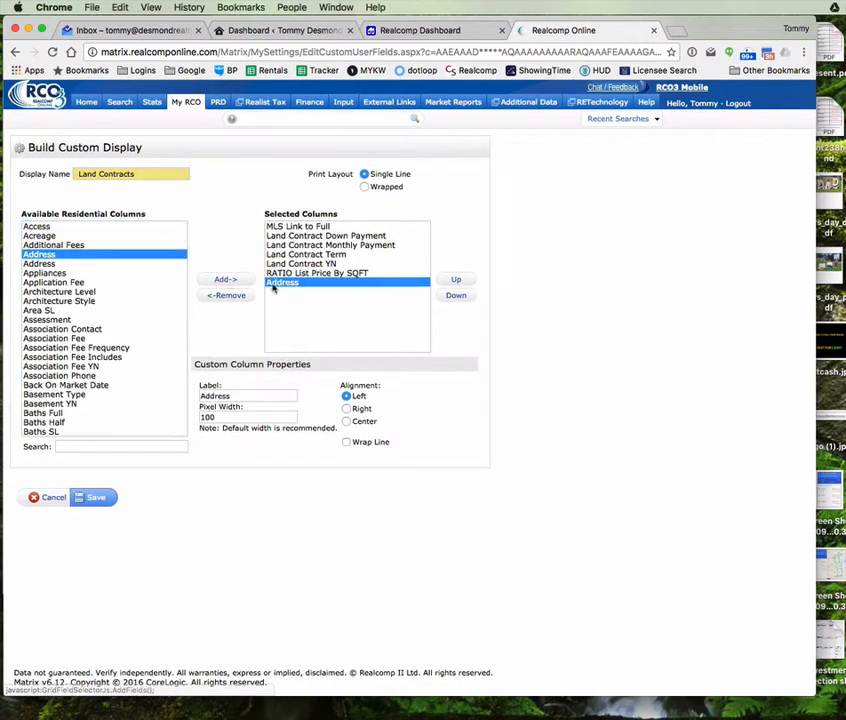
scroll(45, 315, "down", 5)
left_click(34, 317)
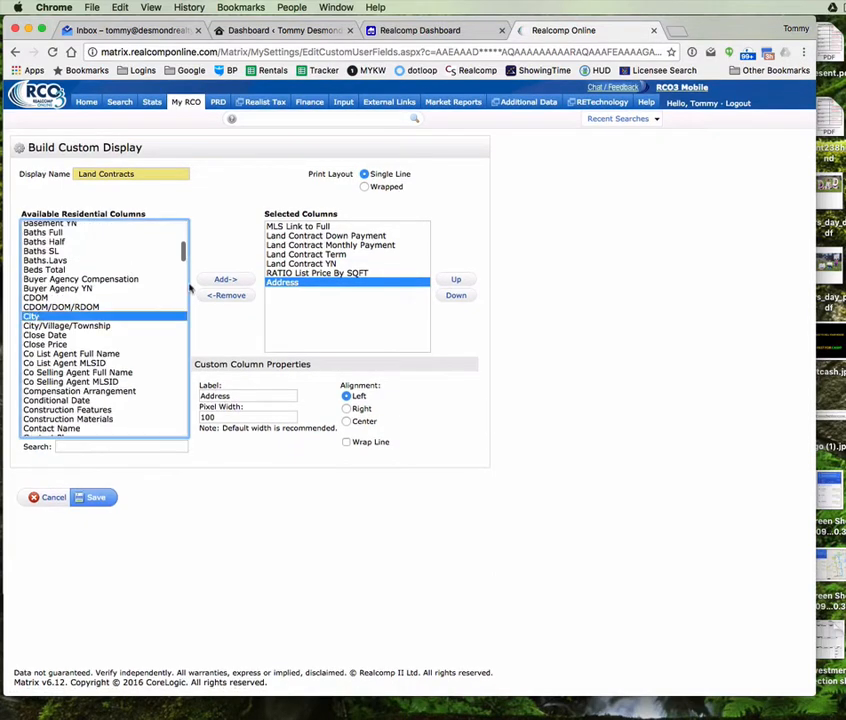
left_click(224, 280)
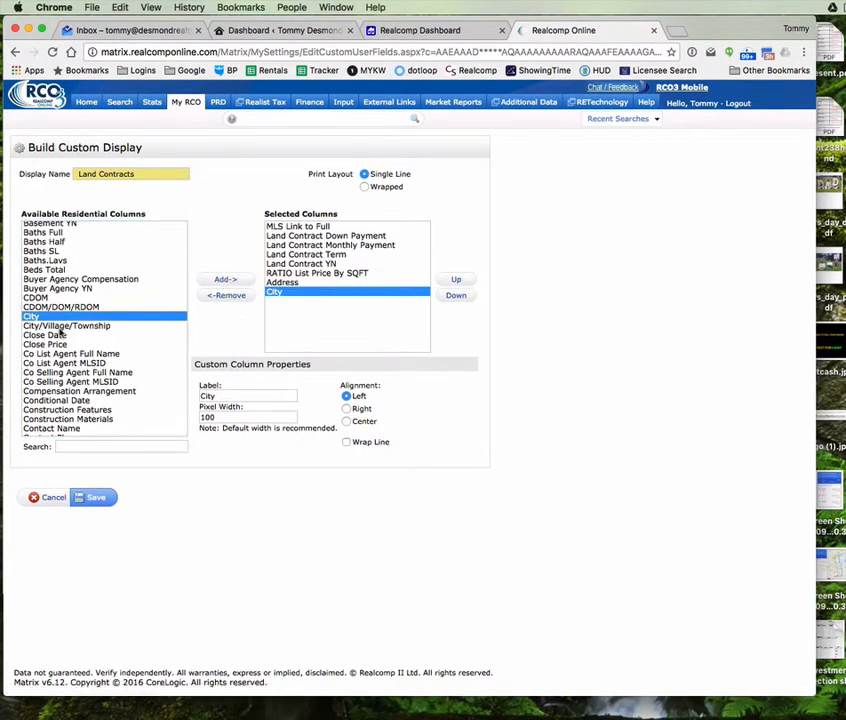
Step: Add the DOM column and save the Land Contracts custom display
left_click(46, 298)
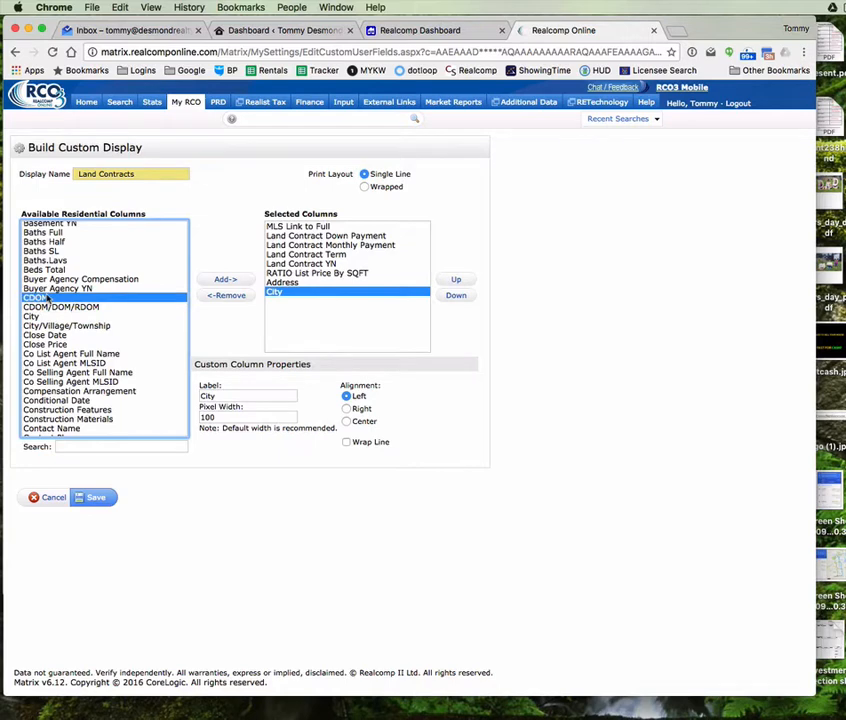
key("d")
scroll(53, 336, "up", 3)
scroll(53, 336, "down", 8)
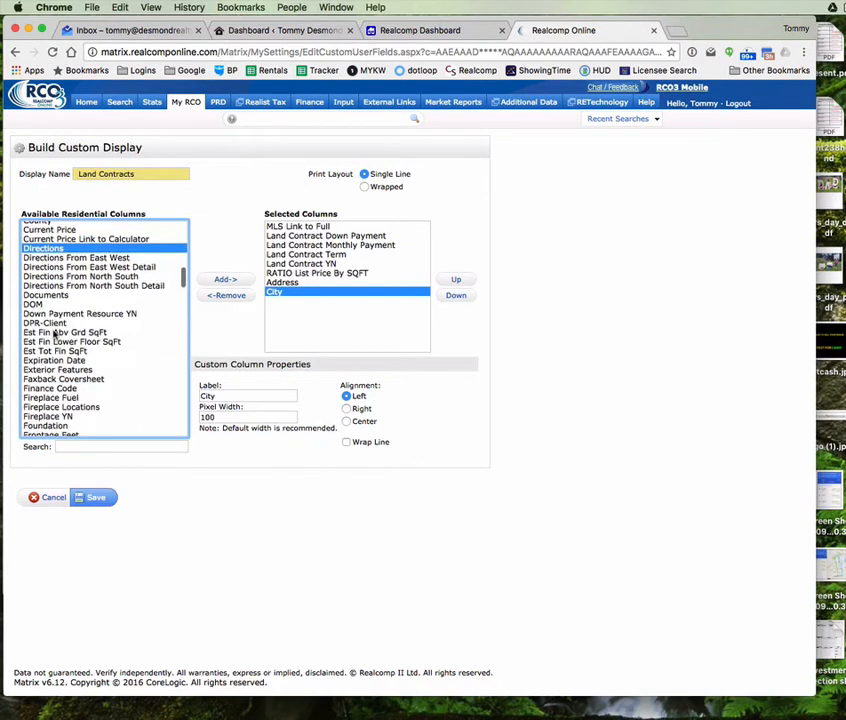
left_click(40, 313)
left_click(33, 304)
left_click(224, 280)
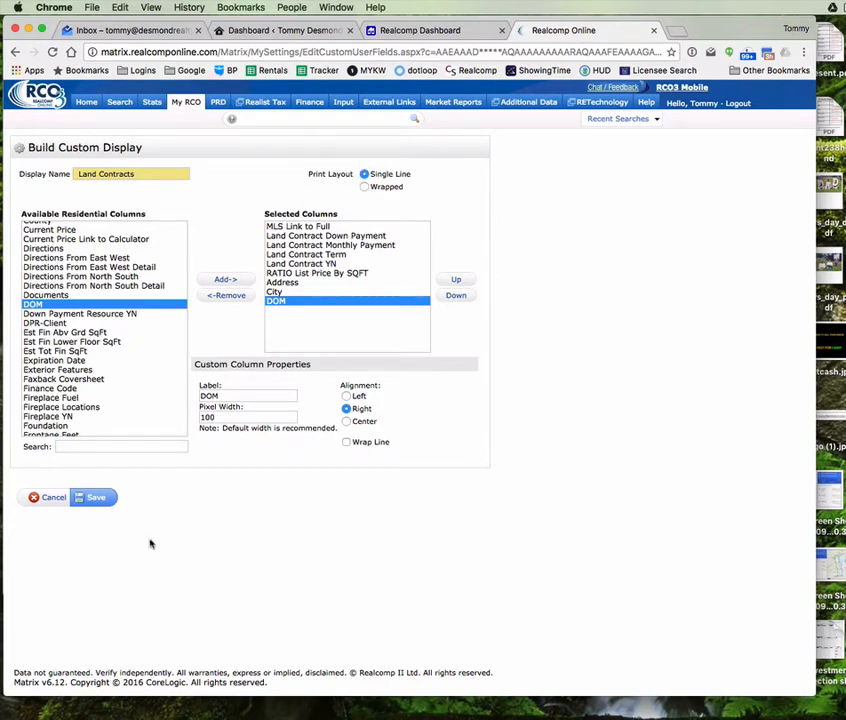
left_click(96, 498)
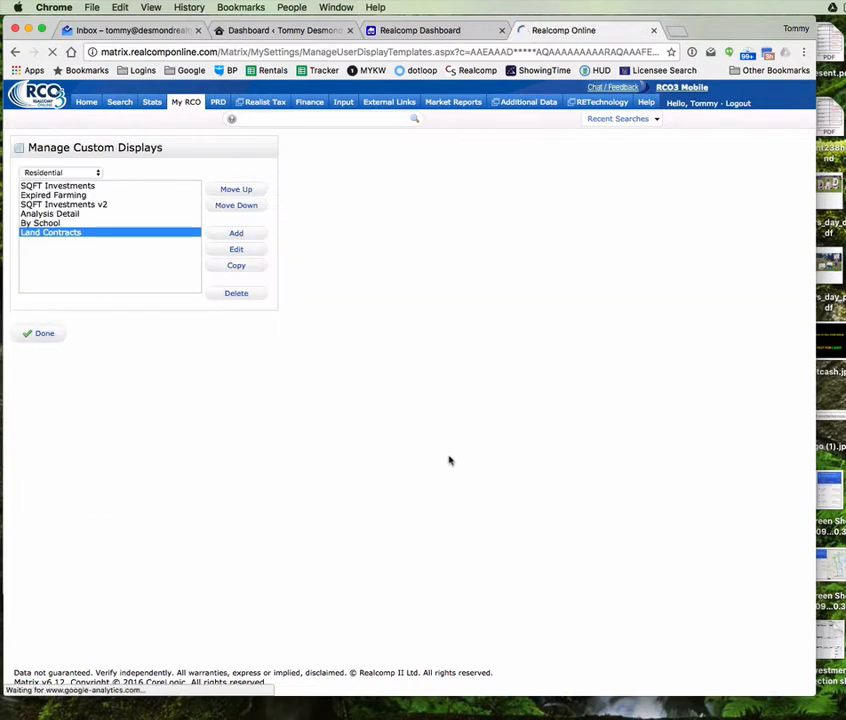
Step: Open the residential quick search and clear the Contingent, Expired, Pending and Sold status filters
left_click(36, 334)
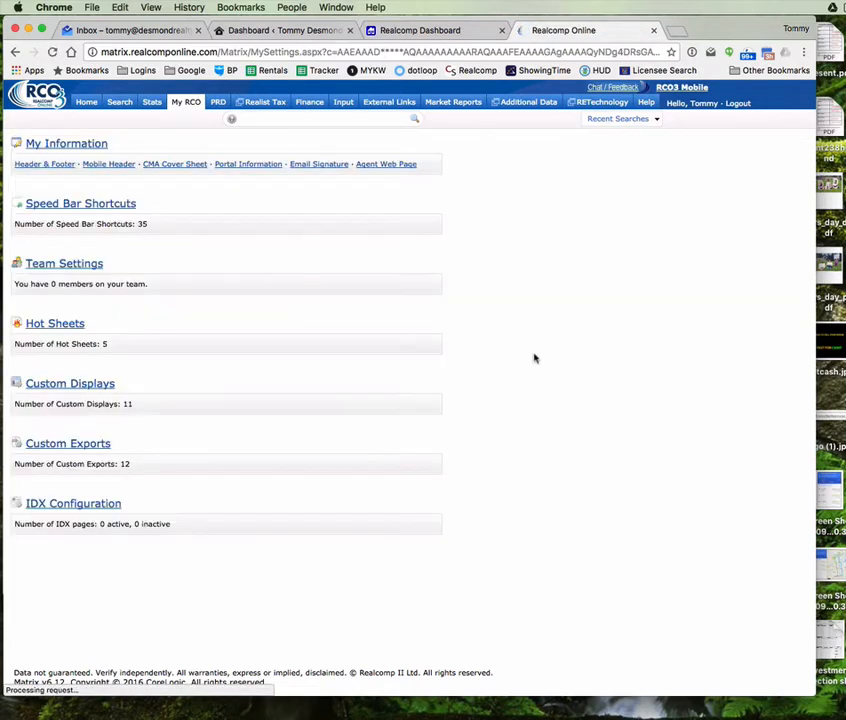
mouse_move(119, 101)
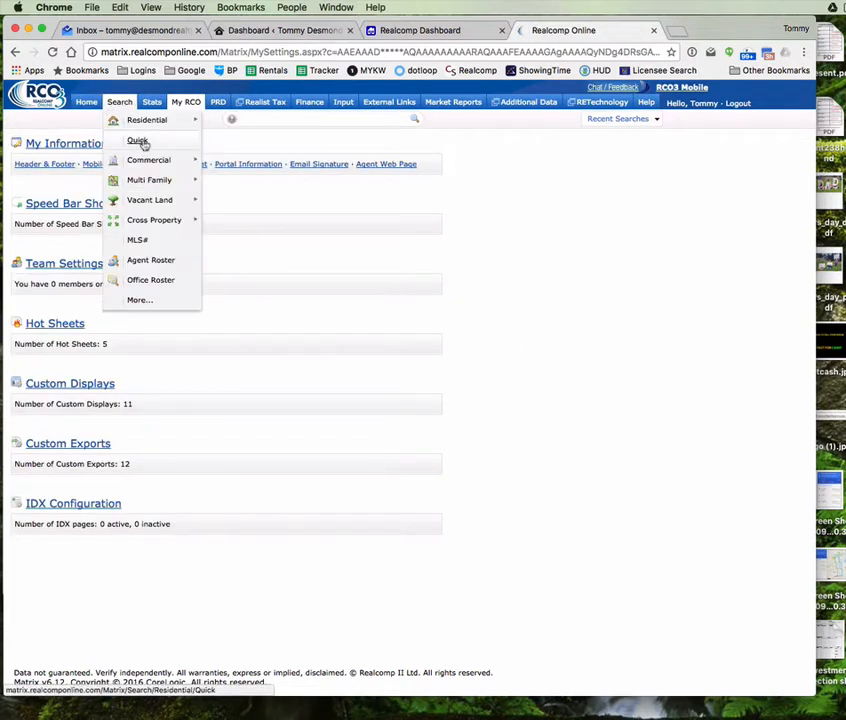
left_click(140, 142)
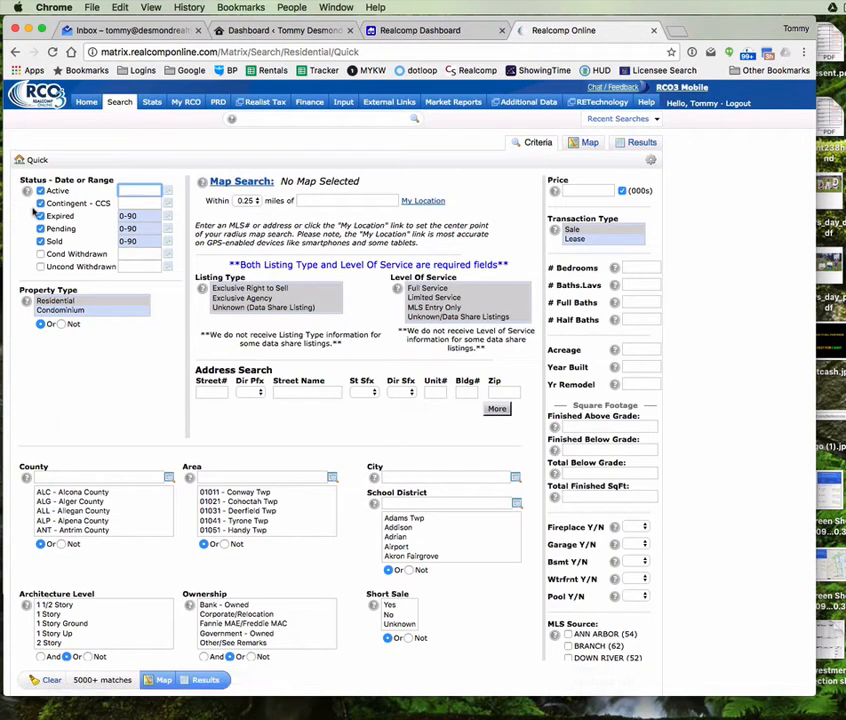
left_click(40, 203)
left_click(40, 216)
left_click(40, 228)
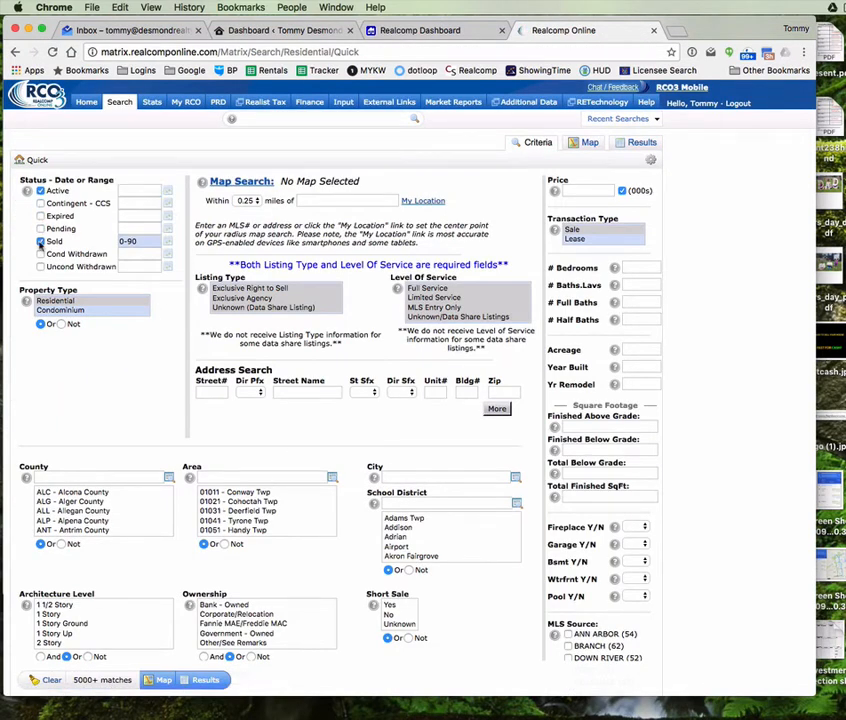
left_click(40, 241)
Step: Set the search city to Southfield and show the 113 matching results
left_click(412, 478)
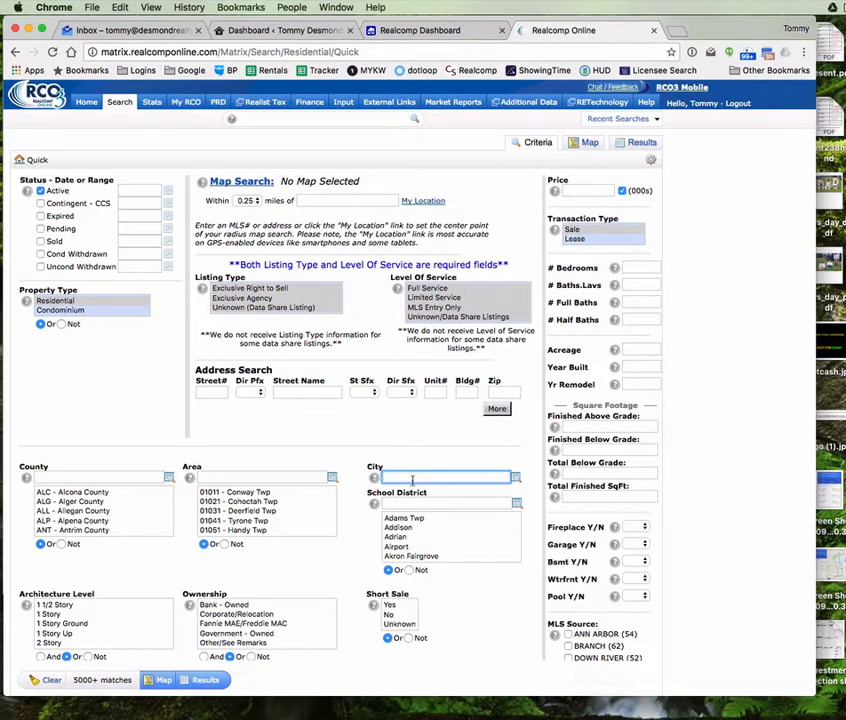
type("southfield")
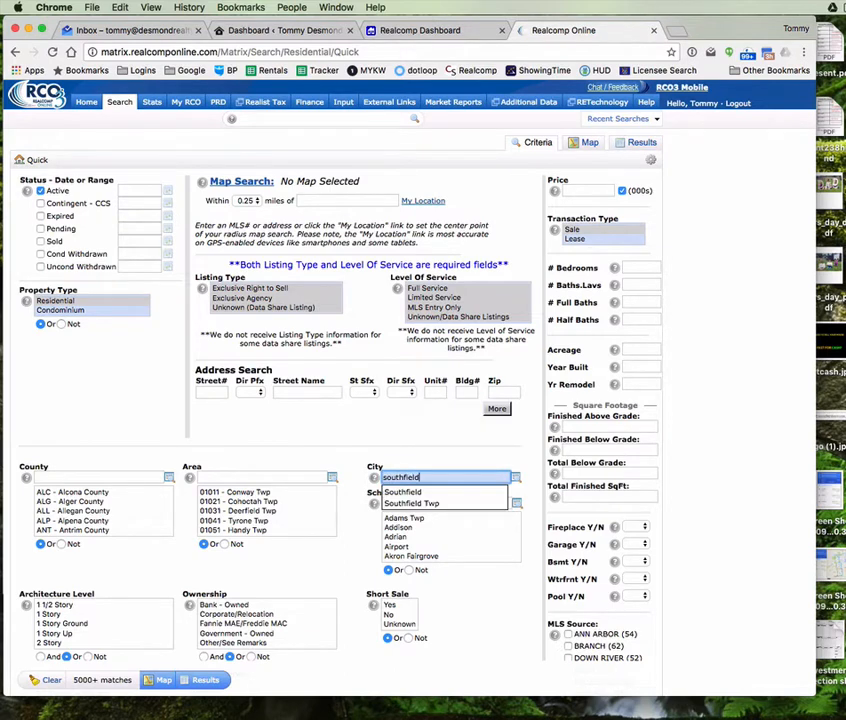
key("Down")
key("Return")
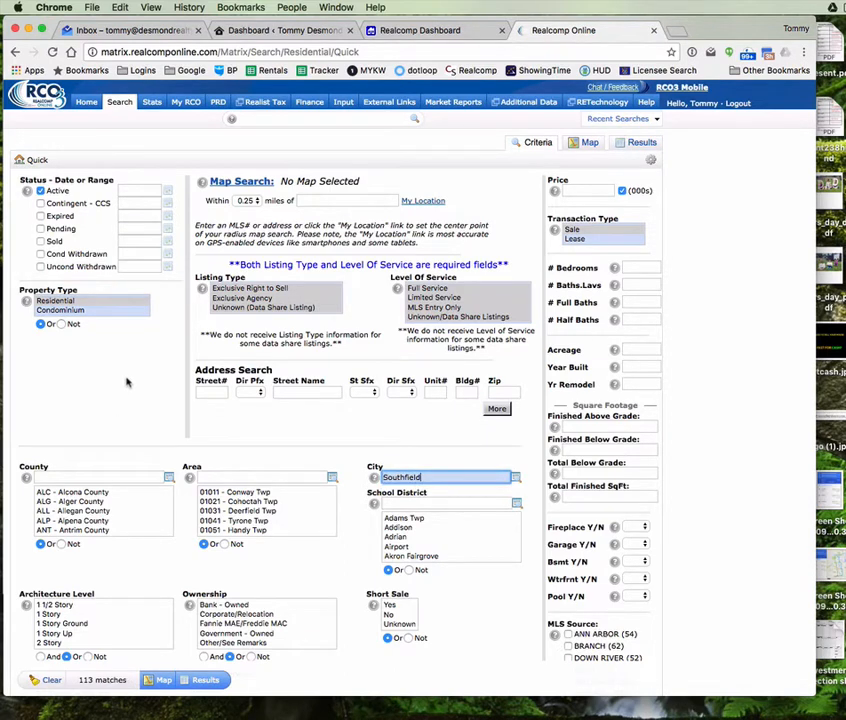
left_click(205, 682)
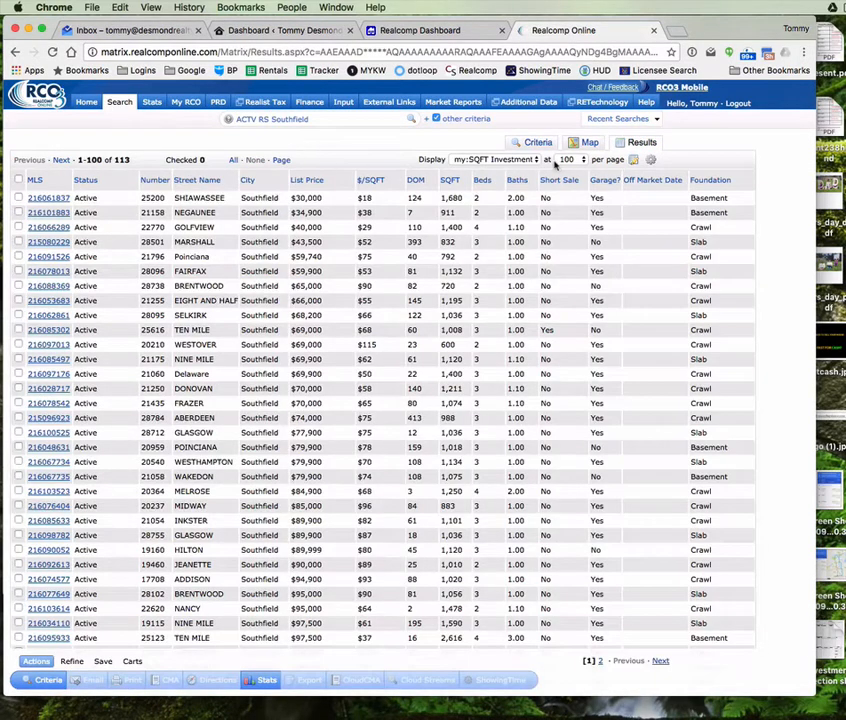
Step: Switch the Southfield results to the my:Land Contracts display layout
left_click(496, 160)
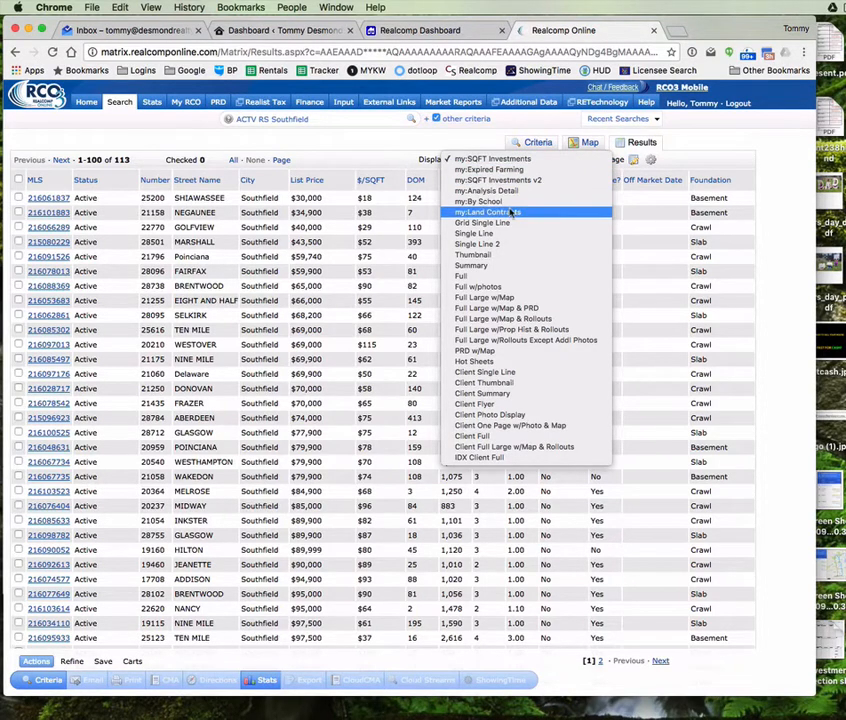
left_click(444, 152)
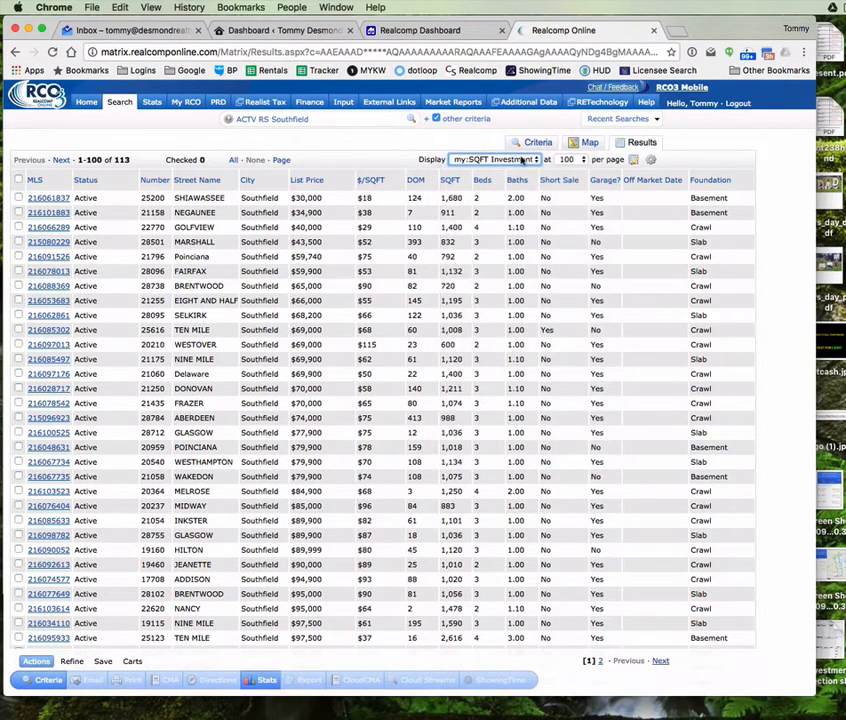
left_click(521, 160)
left_click(508, 211)
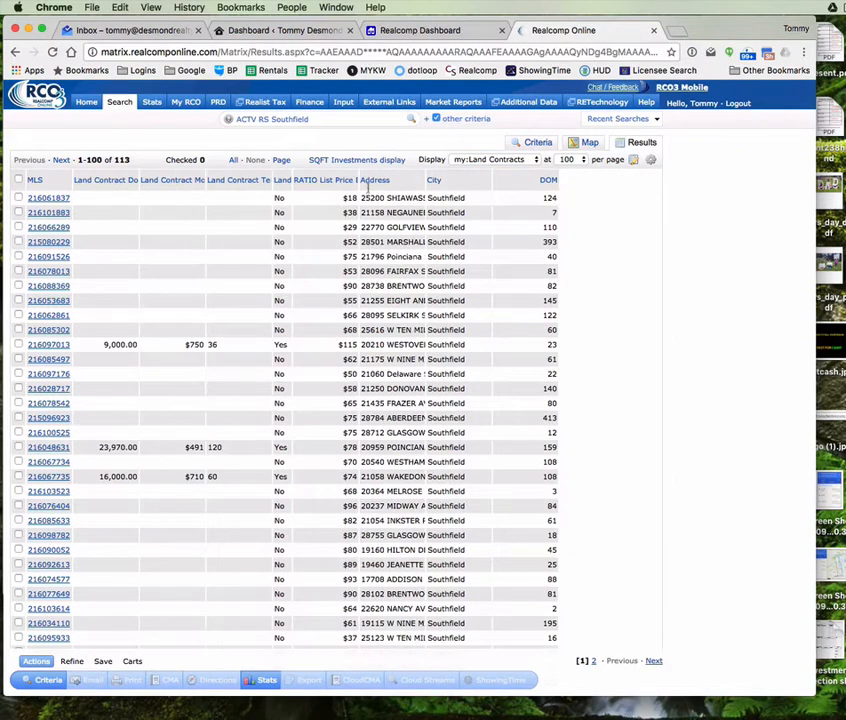
Step: Widen the Land Contract YN and ratio columns, then place Address, City and Land Contract YN right after MLS
left_click_drag(293, 180, 368, 180)
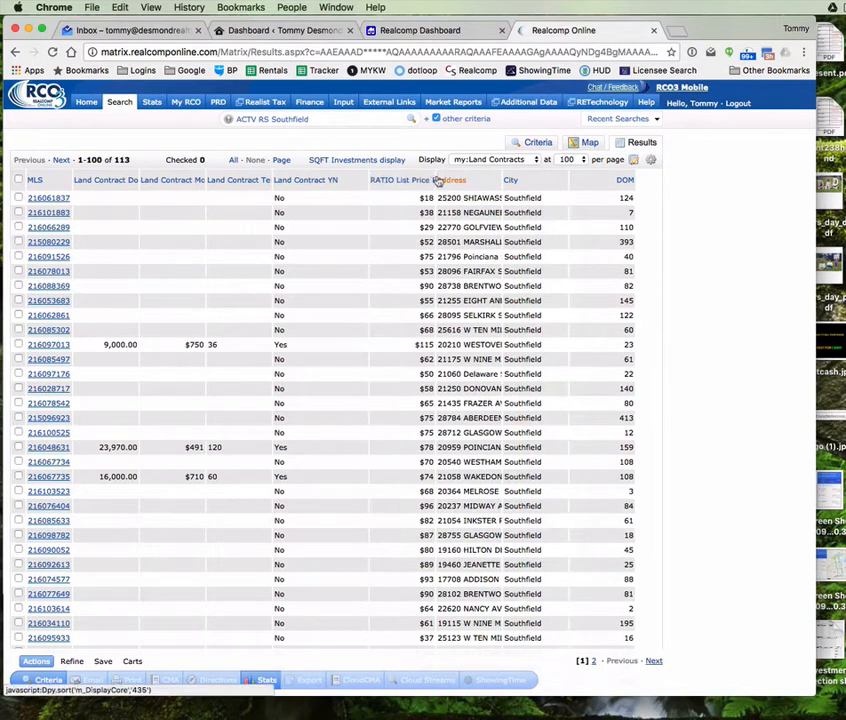
left_click_drag(466, 176, 468, 178)
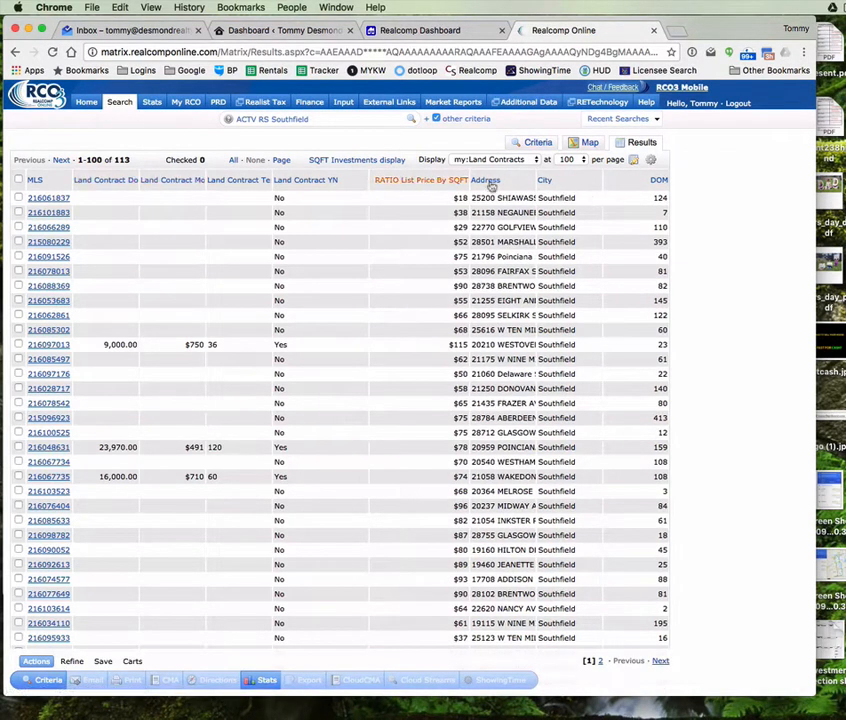
left_click_drag(505, 180, 66, 183)
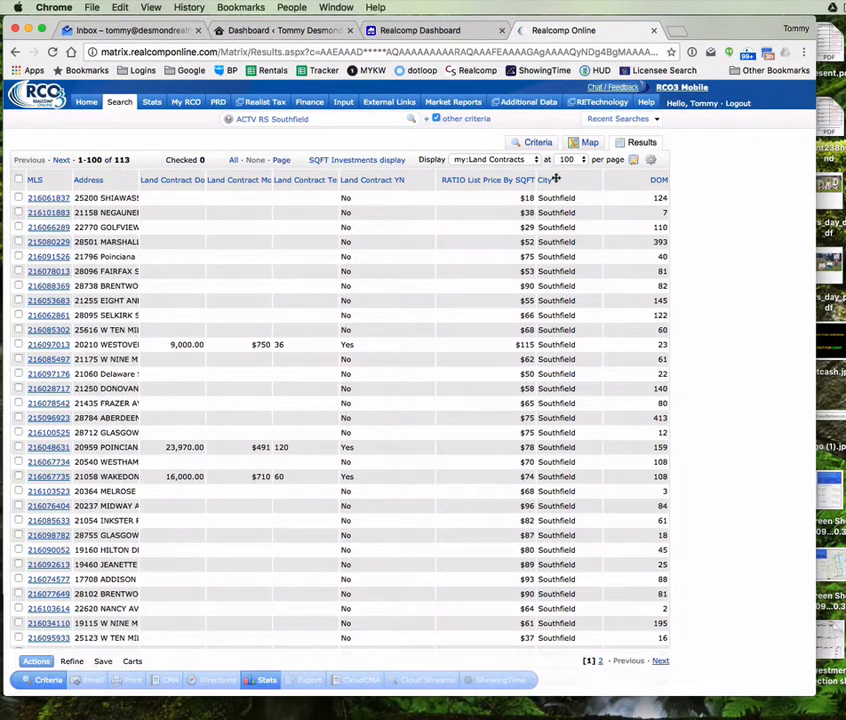
left_click_drag(570, 184, 138, 180)
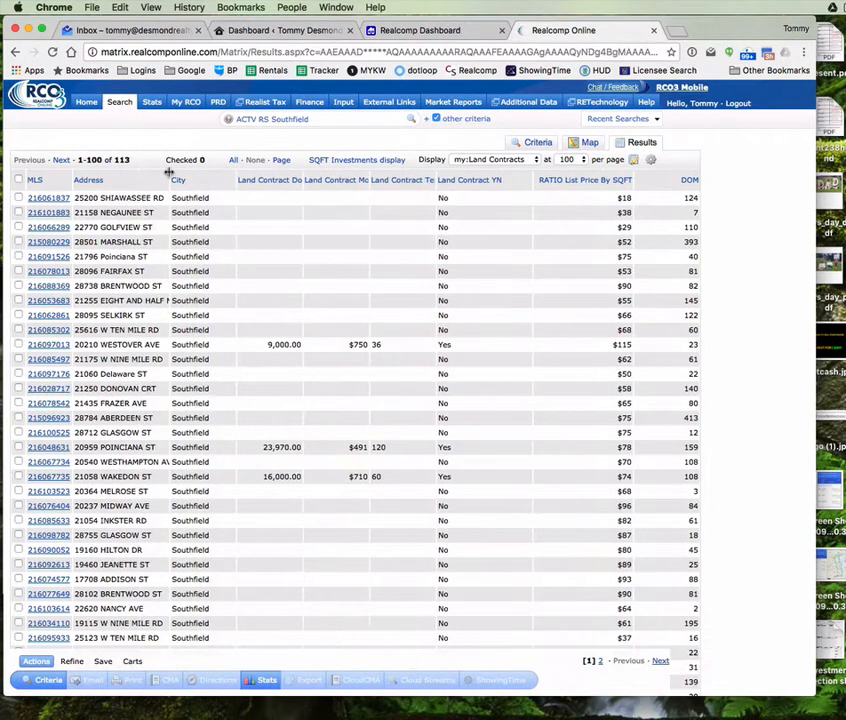
left_click(651, 161)
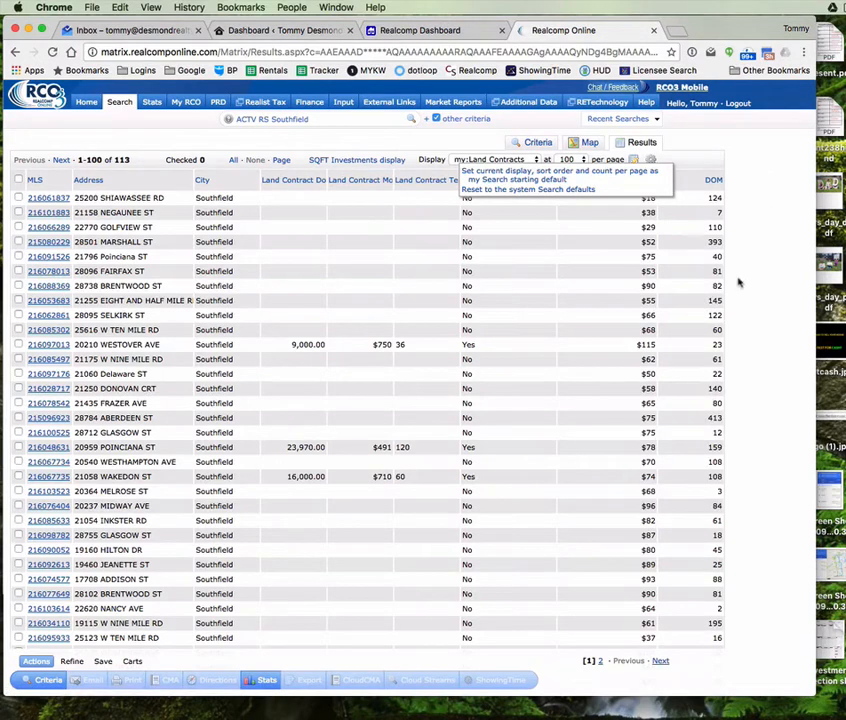
left_click(242, 138)
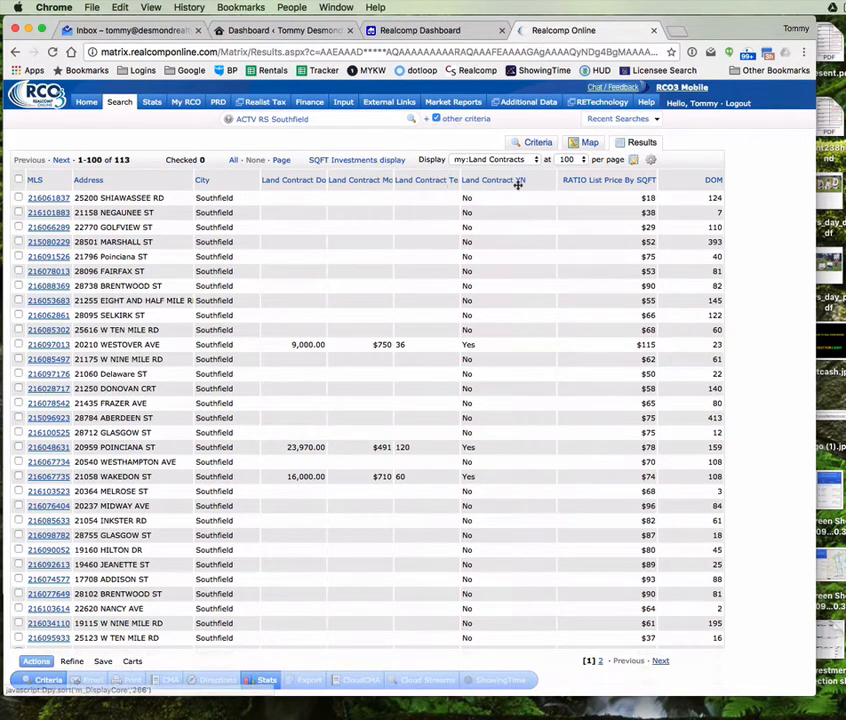
left_click_drag(540, 181, 310, 219)
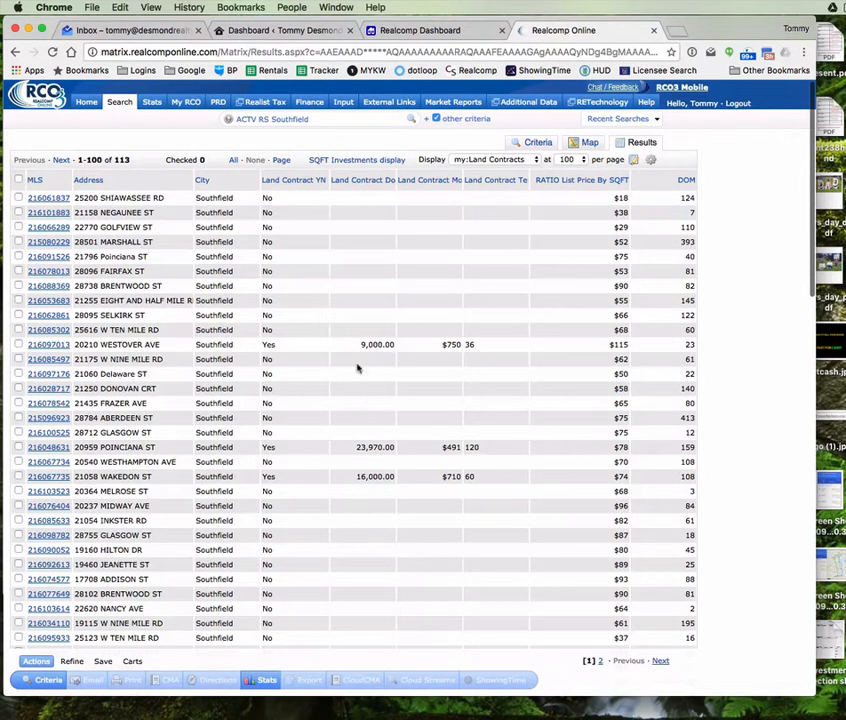
Step: Sort by Land Contract YN with Yes listings first, and move DOM right after it
left_click(280, 182)
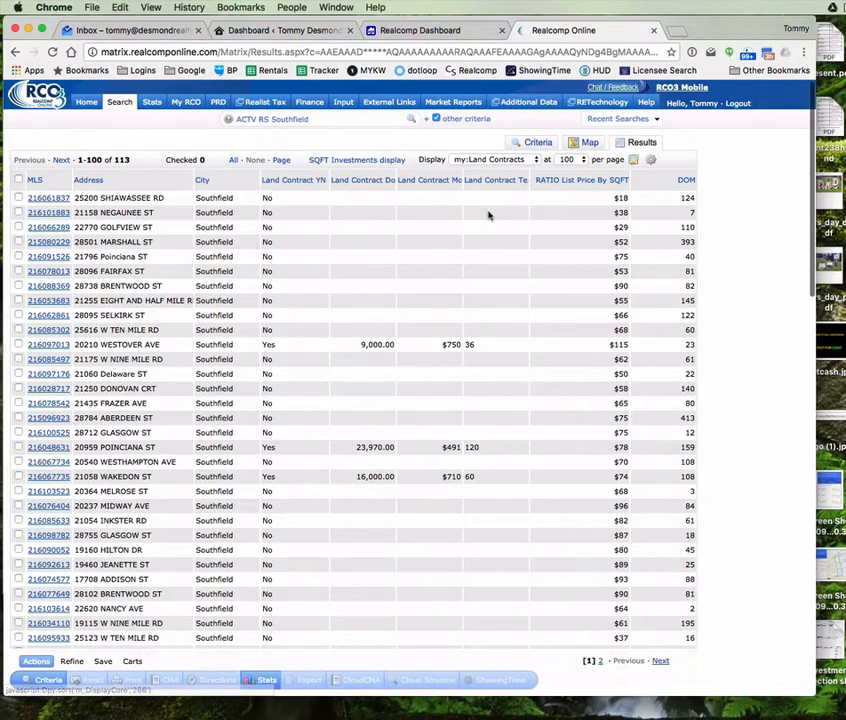
left_click(285, 182)
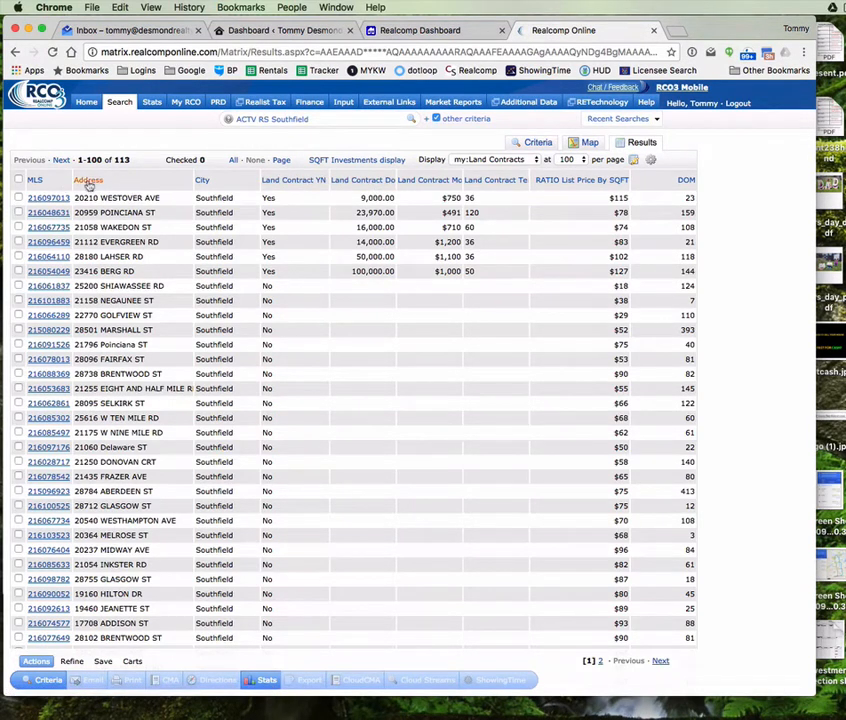
left_click(281, 181)
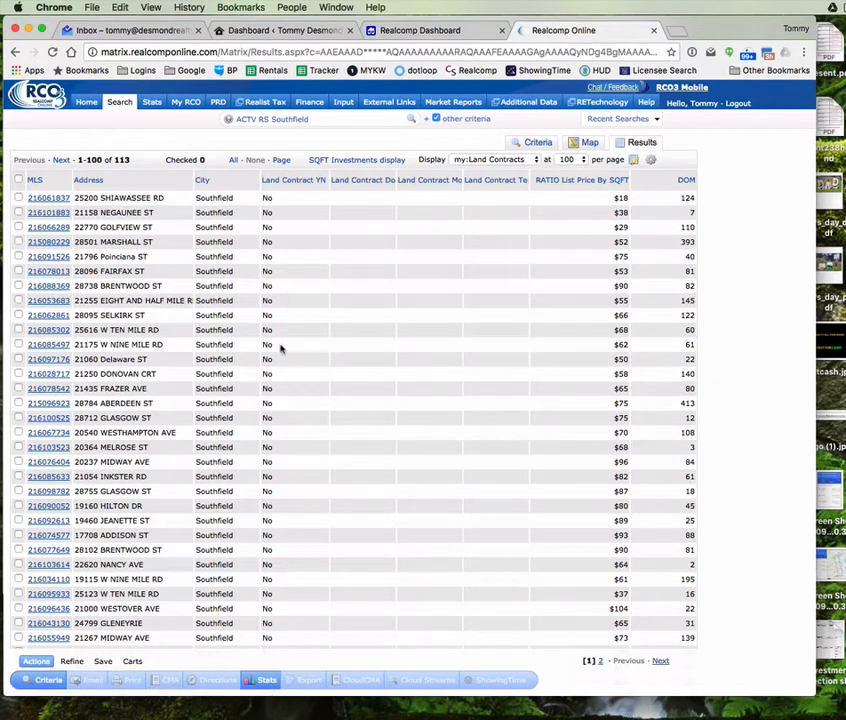
left_click(283, 181)
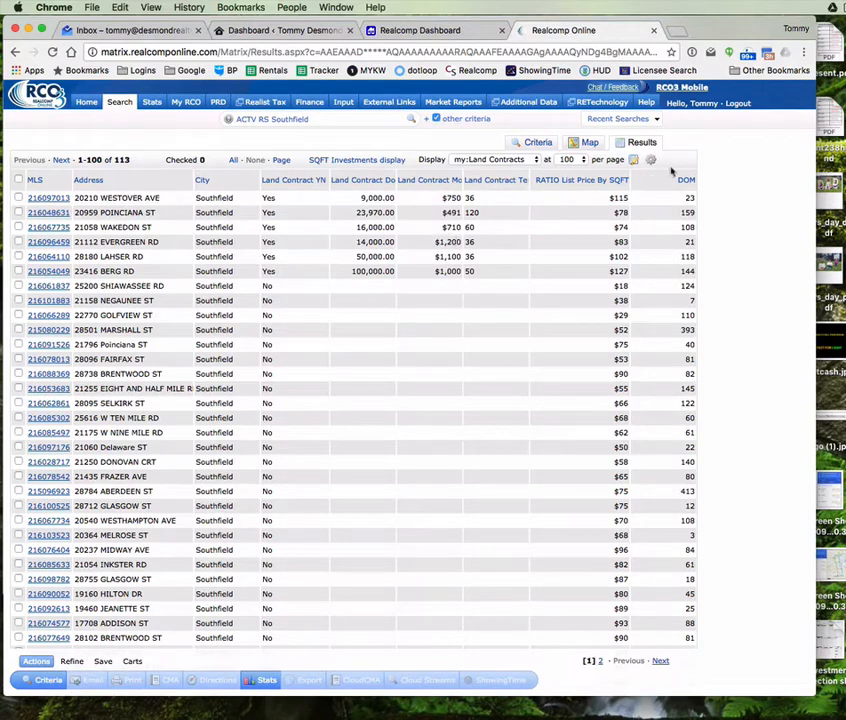
left_click_drag(656, 180, 332, 172)
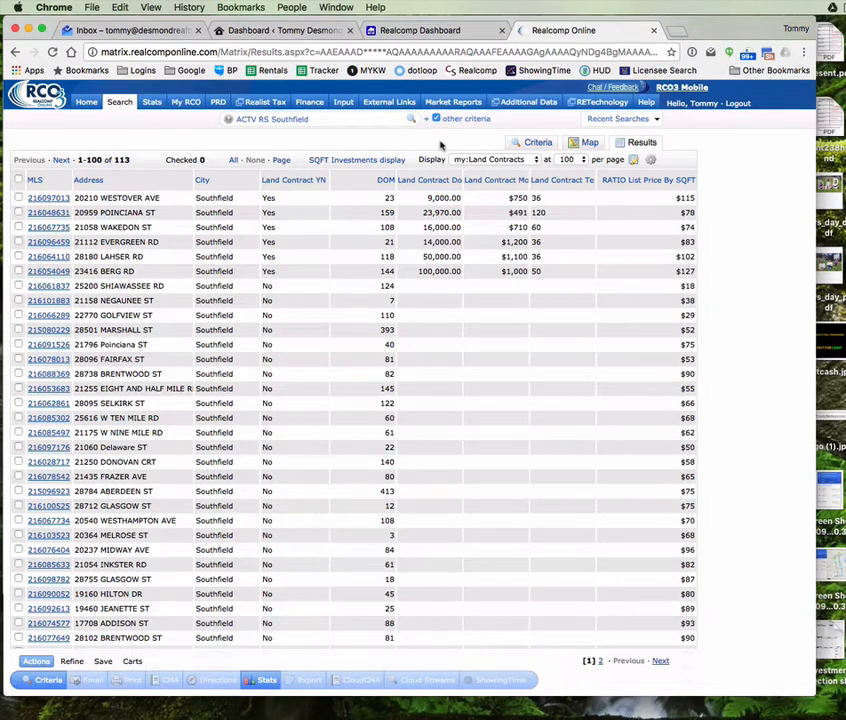
left_click(493, 161)
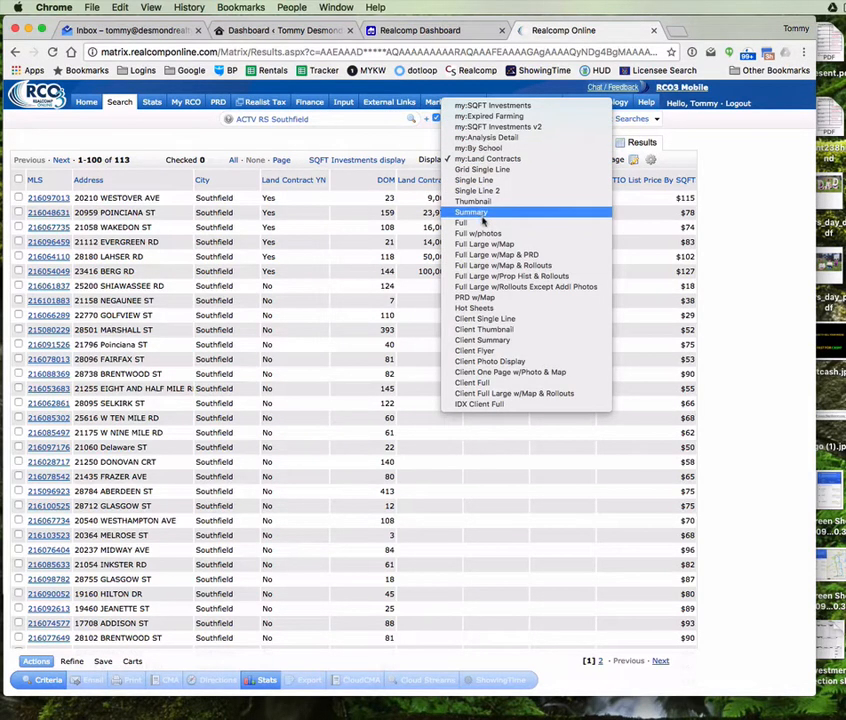
left_click(484, 213)
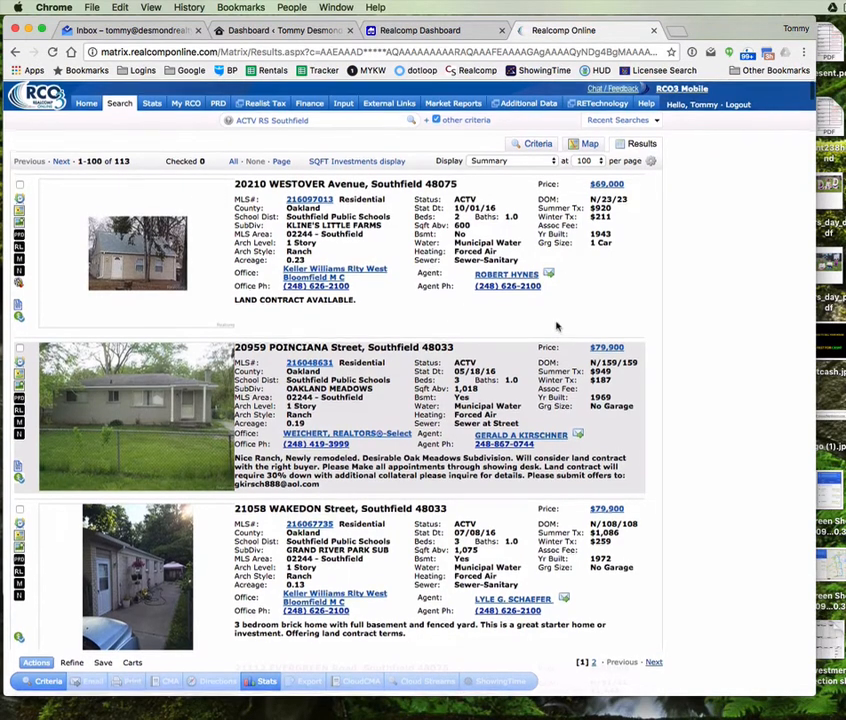
scroll(395, 395, "down", 5)
scroll(395, 395, "down", 4)
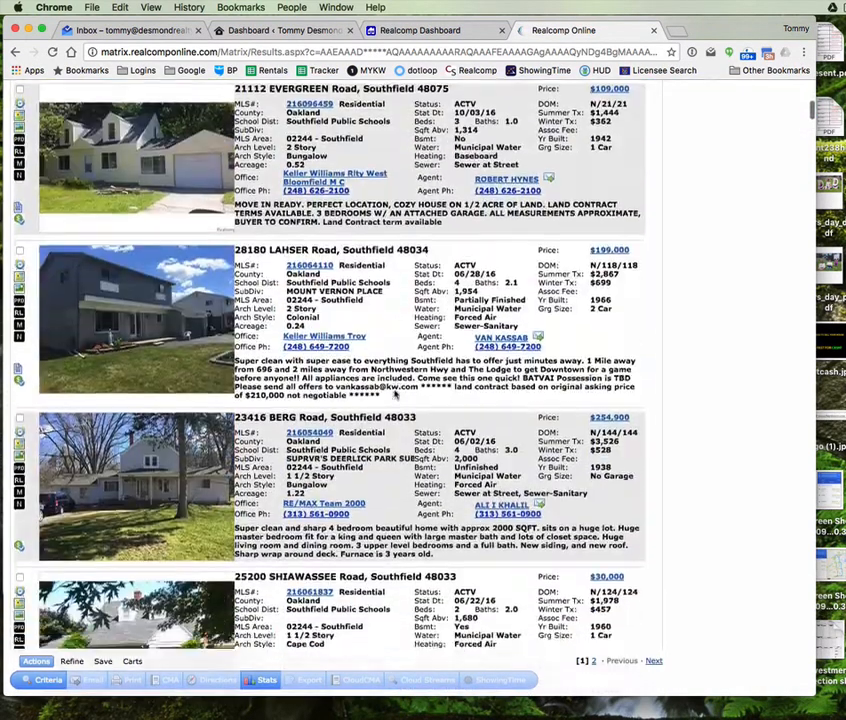
scroll(313, 353, "up", 9)
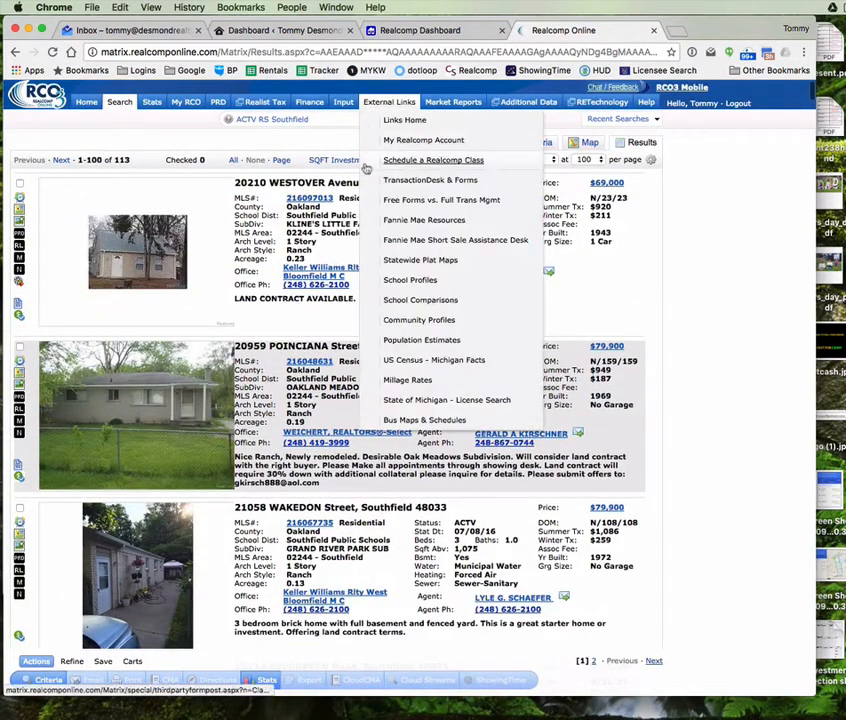
left_click(349, 162)
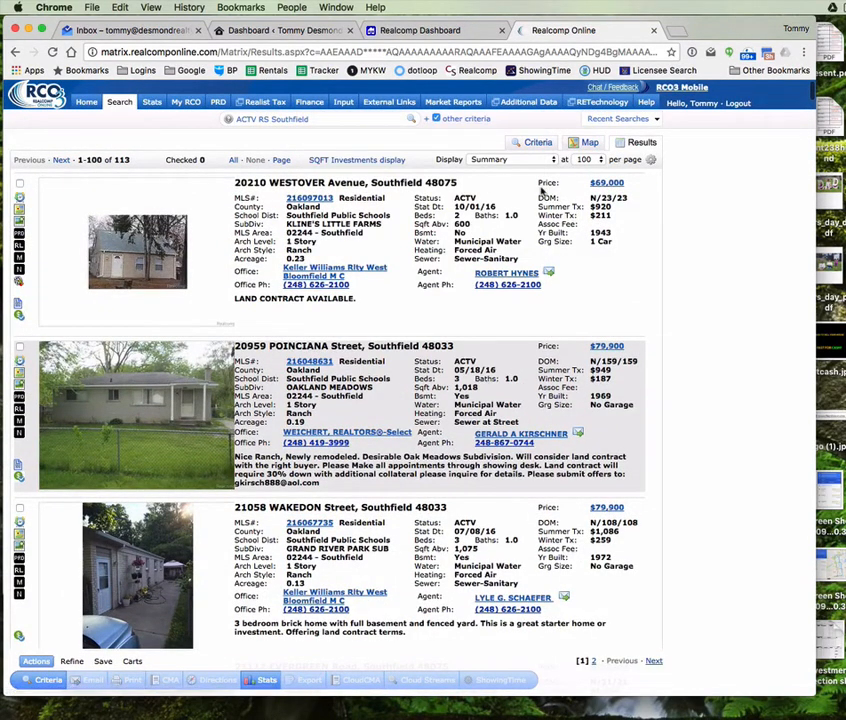
left_click(505, 160)
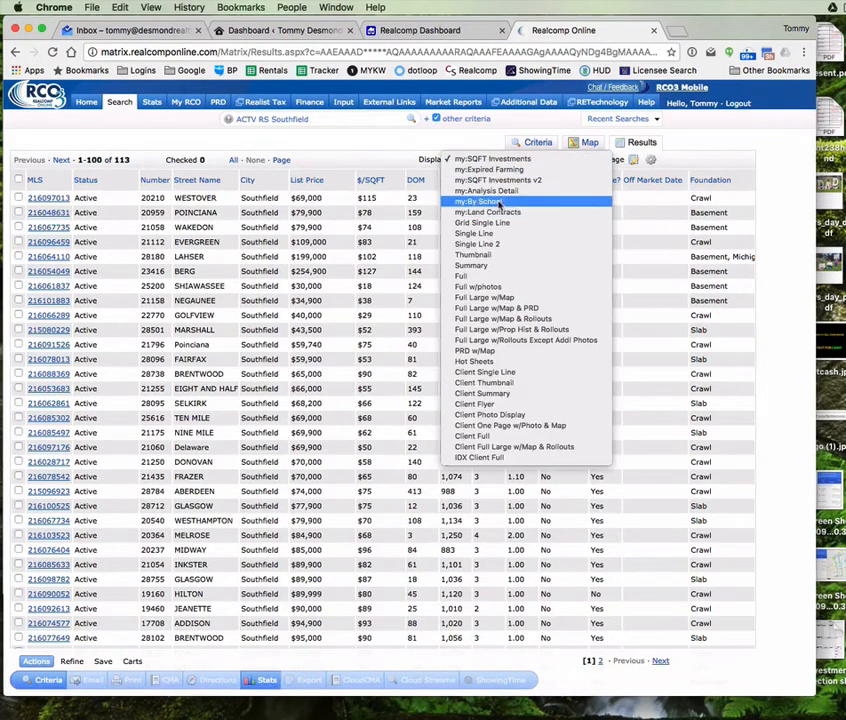
left_click(488, 212)
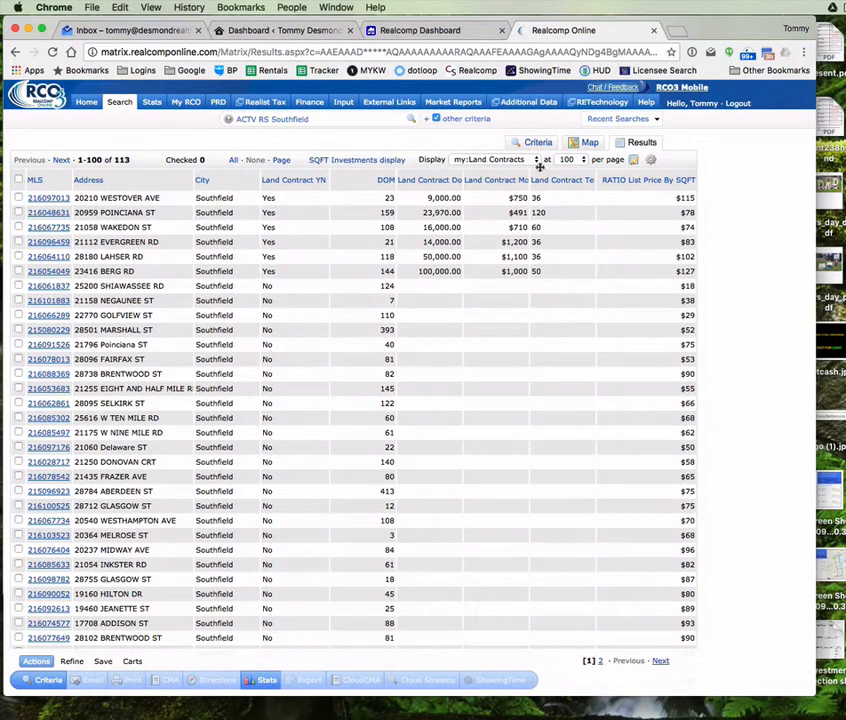
left_click_drag(420, 158, 440, 159)
left_click(440, 159)
scroll(733, 351, "down", 15)
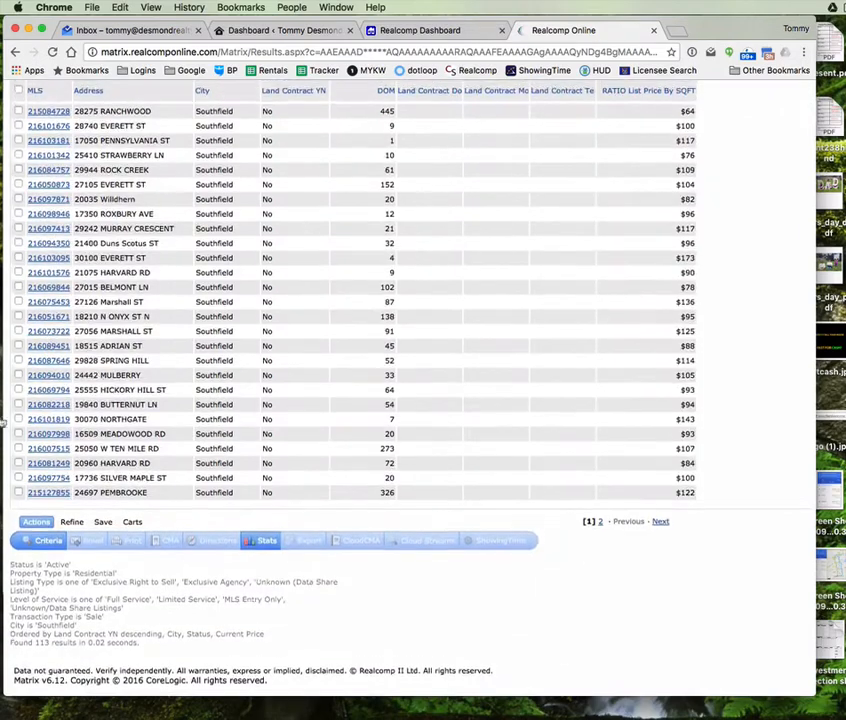
scroll(235, 380, "up", 15)
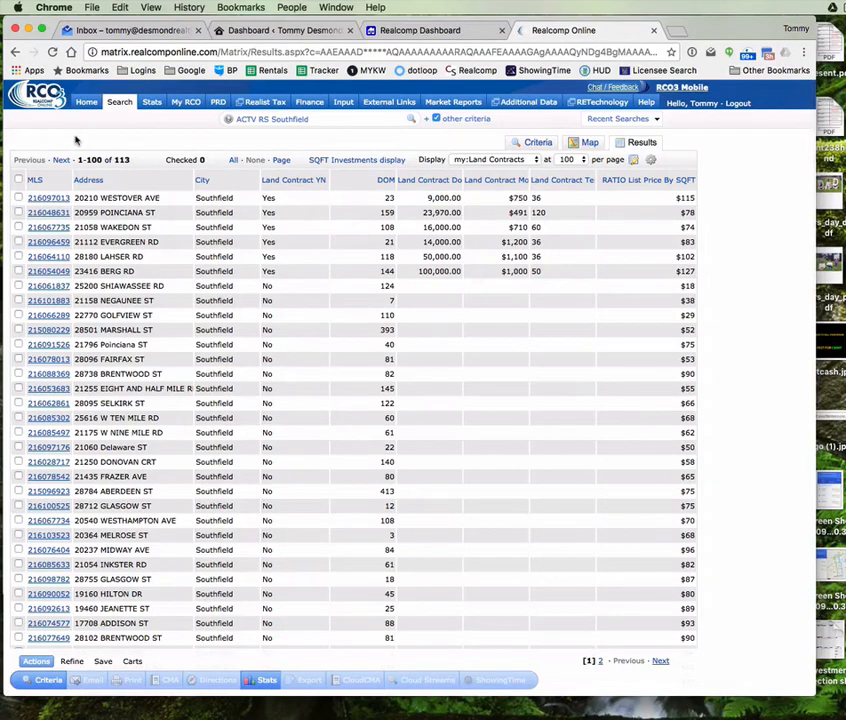
scroll(75, 140, "down", 2)
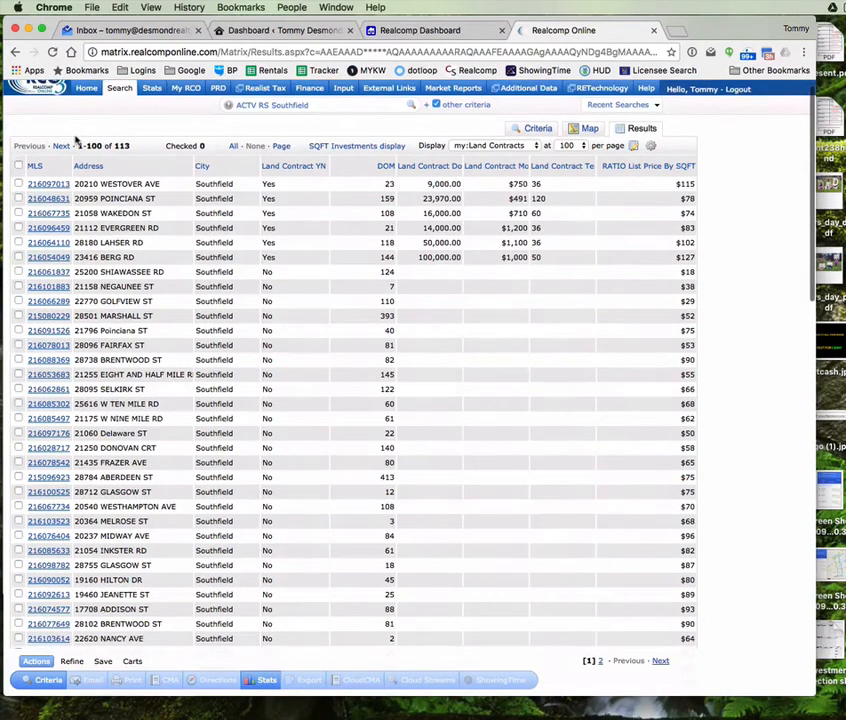
scroll(75, 140, "up", 3)
scroll(75, 140, "down", 1)
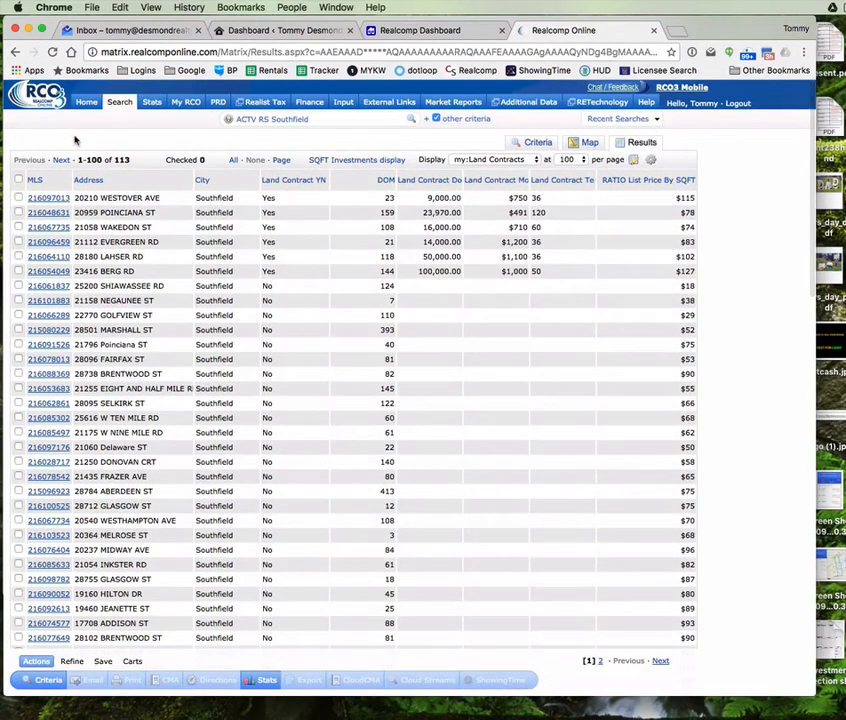